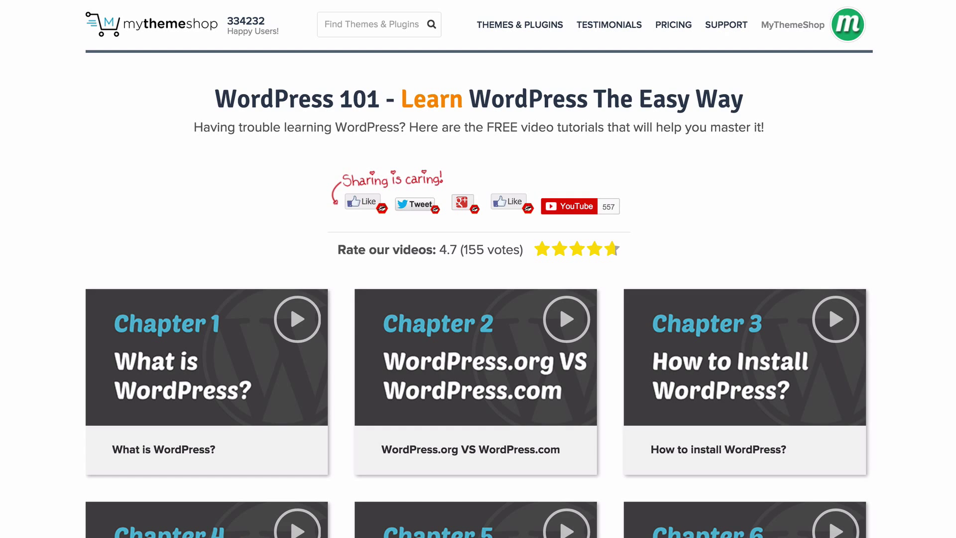
# Scroll the WordPress 101 tutorials page, then return to the top of the membership dashboard's premium resources.
pyautogui.scroll(-20, 478, 269)
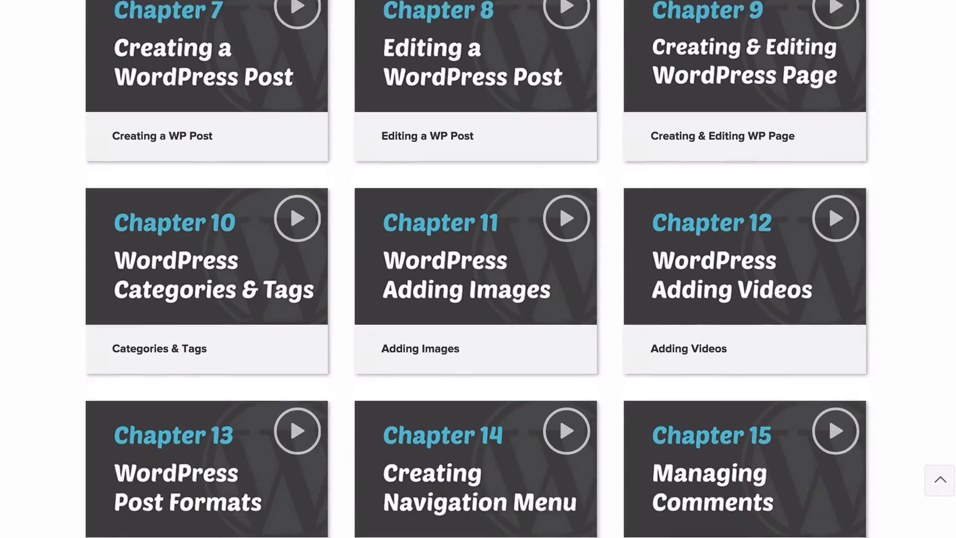
pyautogui.scroll(-15, 478, 269)
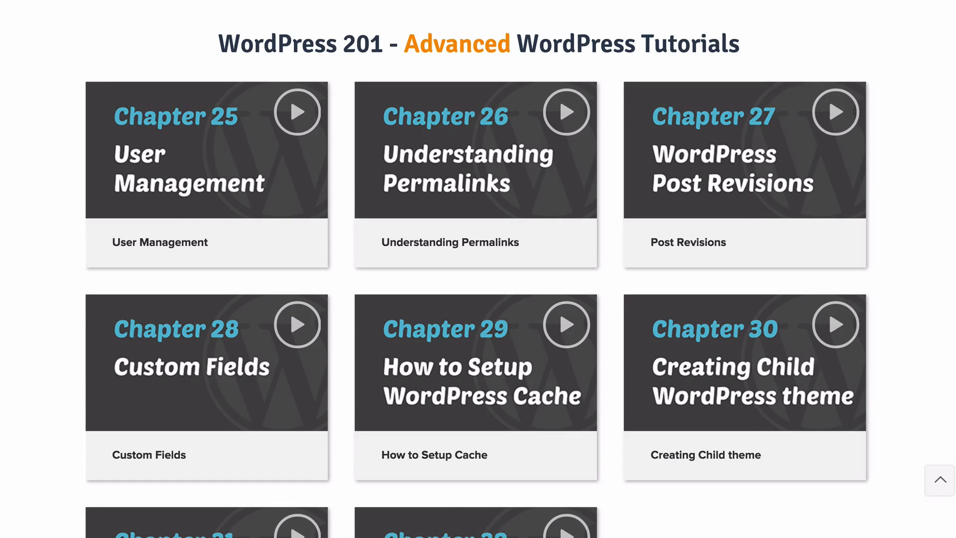
pyautogui.press('Home')
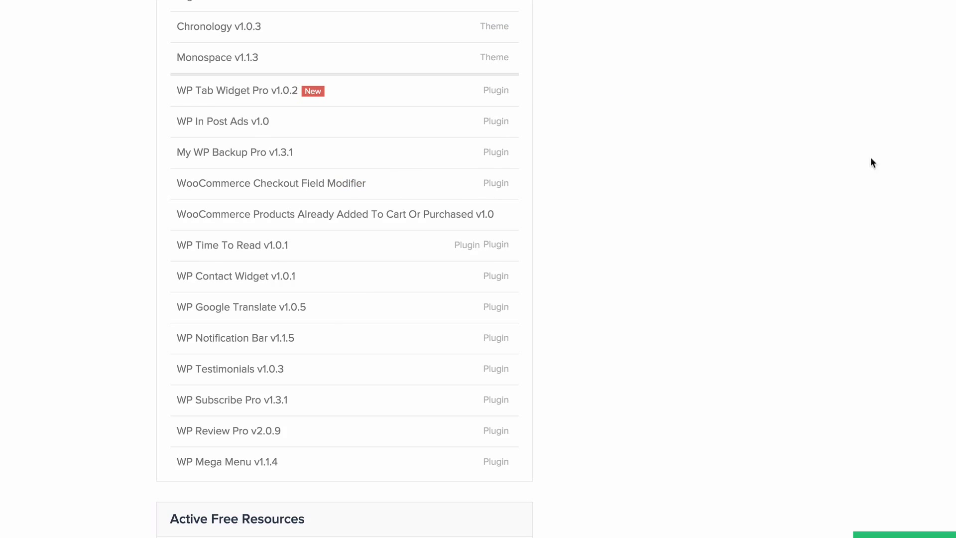
pyautogui.press('Home')
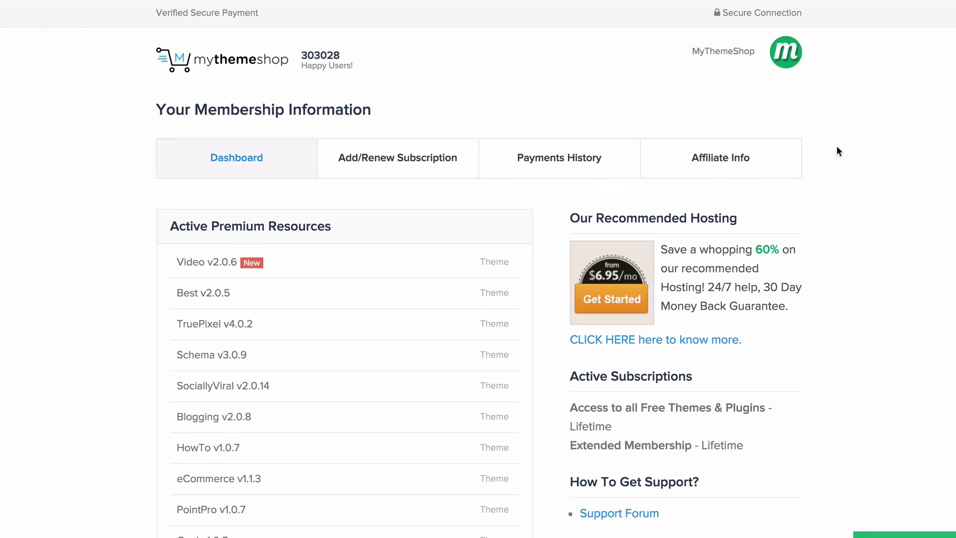
# Save WP Tab Widget Pro's plugin files as wp-tab-widget-pro.zip into Downloads.
pyautogui.scroll(-3, 826, 155)
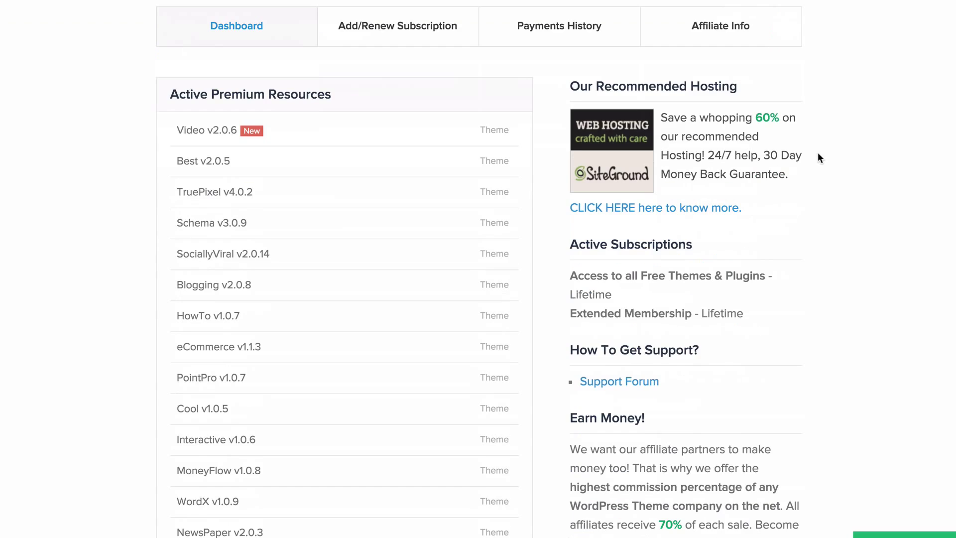
pyautogui.scroll(-20, 112, 111)
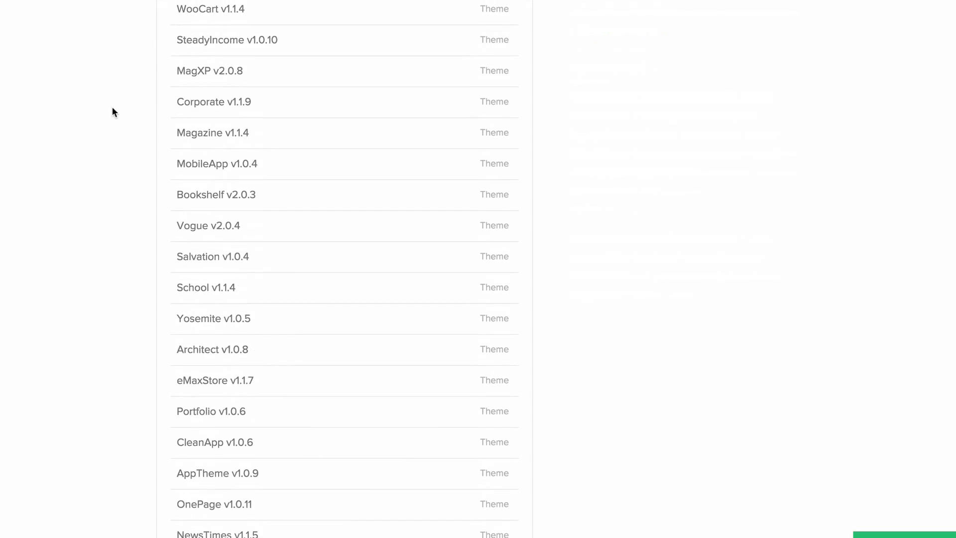
pyautogui.scroll(-20, 112, 109)
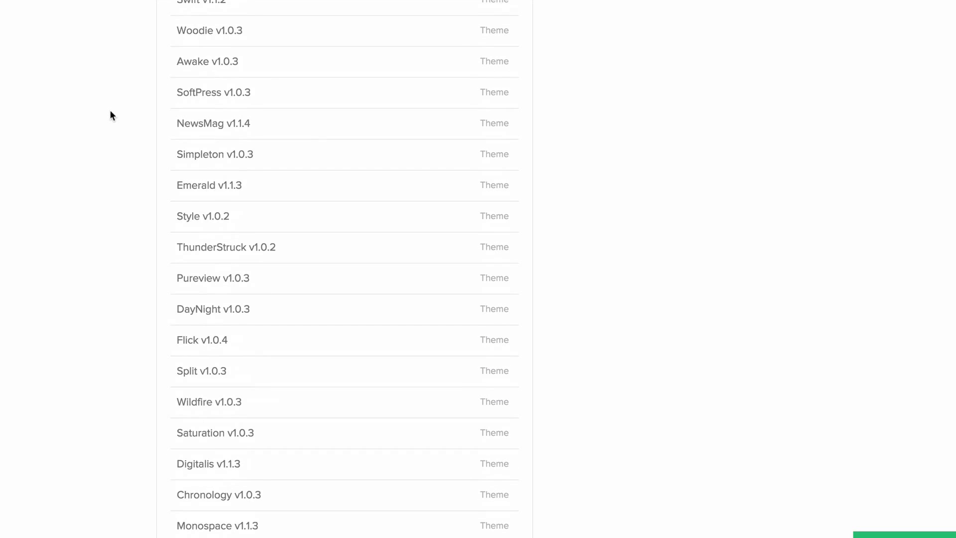
pyautogui.scroll(-2, 111, 114)
pyautogui.moveTo(388, 191)
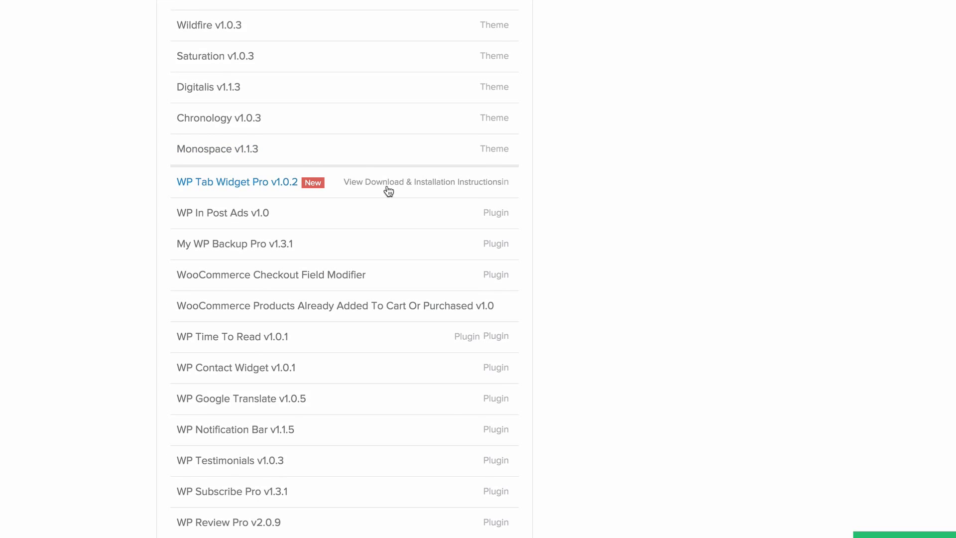
pyautogui.click(388, 190)
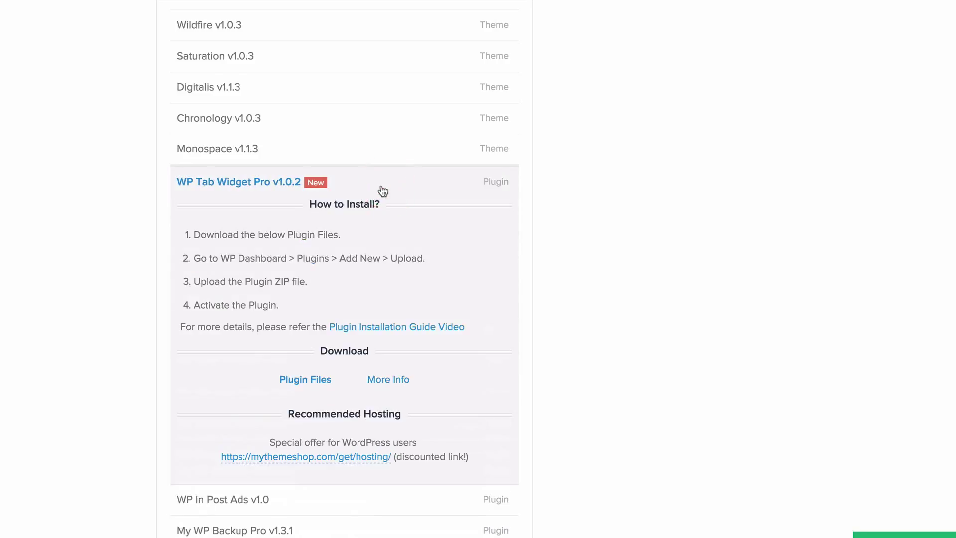
pyautogui.scroll(-1, 361, 192)
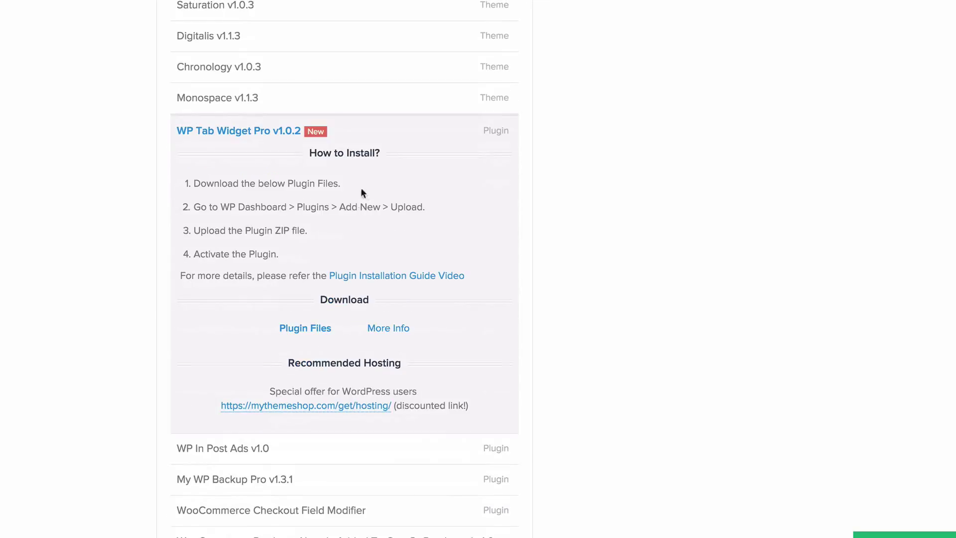
pyautogui.click(308, 331)
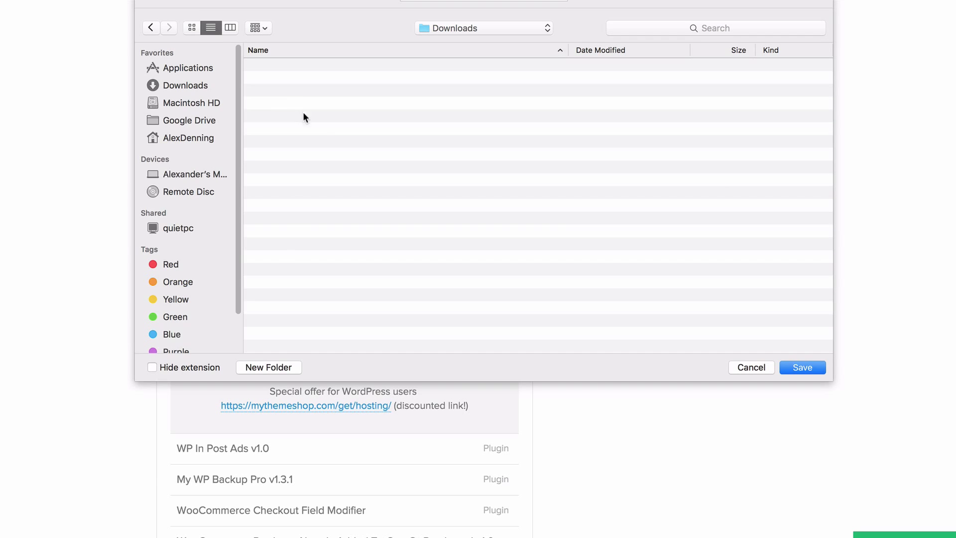
pyautogui.click(799, 366)
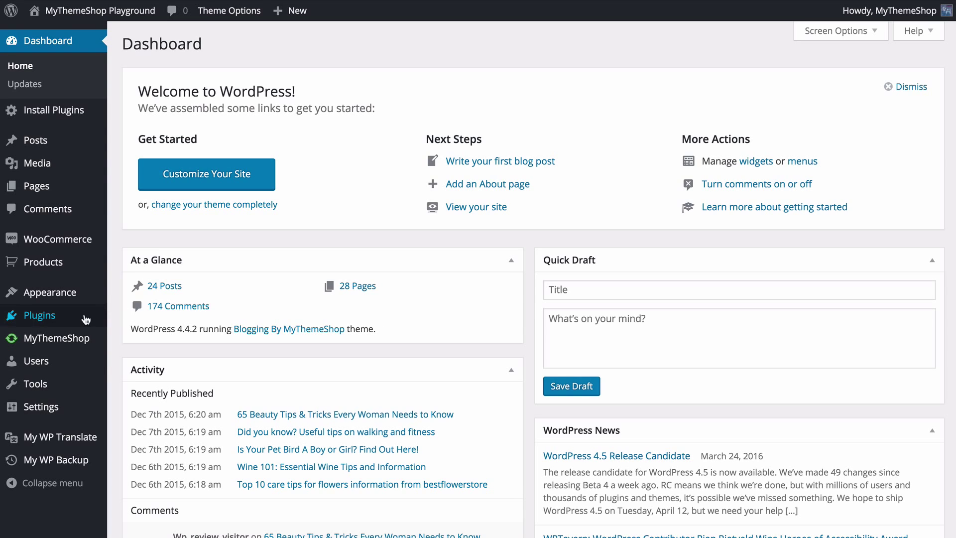
# Upload wp-tab-widget-pro.zip under Plugins > Add New, install it and activate the plugin.
pyautogui.moveTo(84, 317)
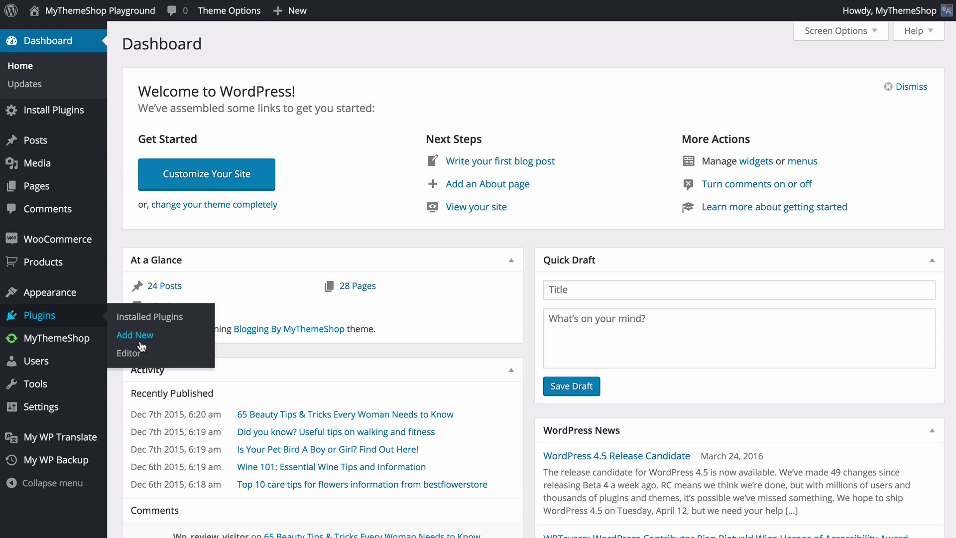
pyautogui.click(144, 345)
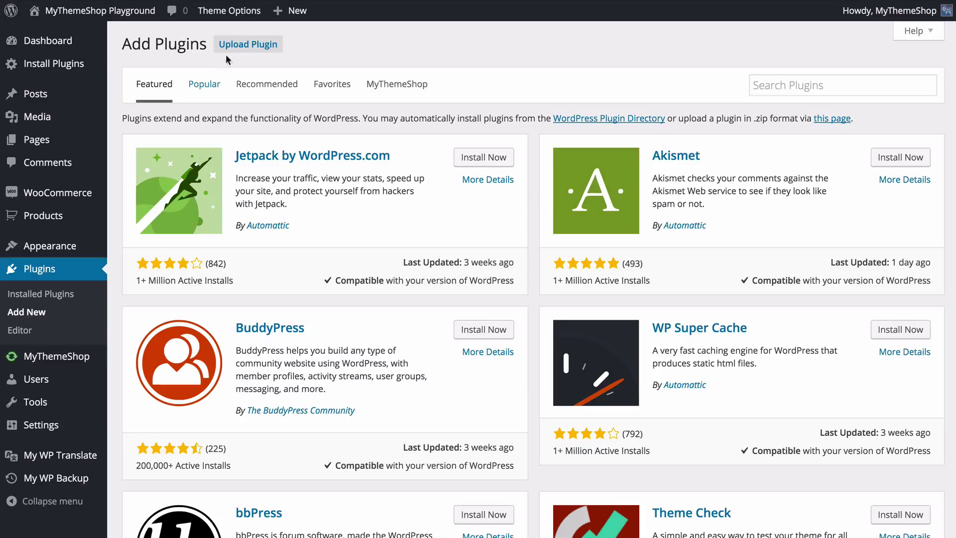
pyautogui.click(246, 45)
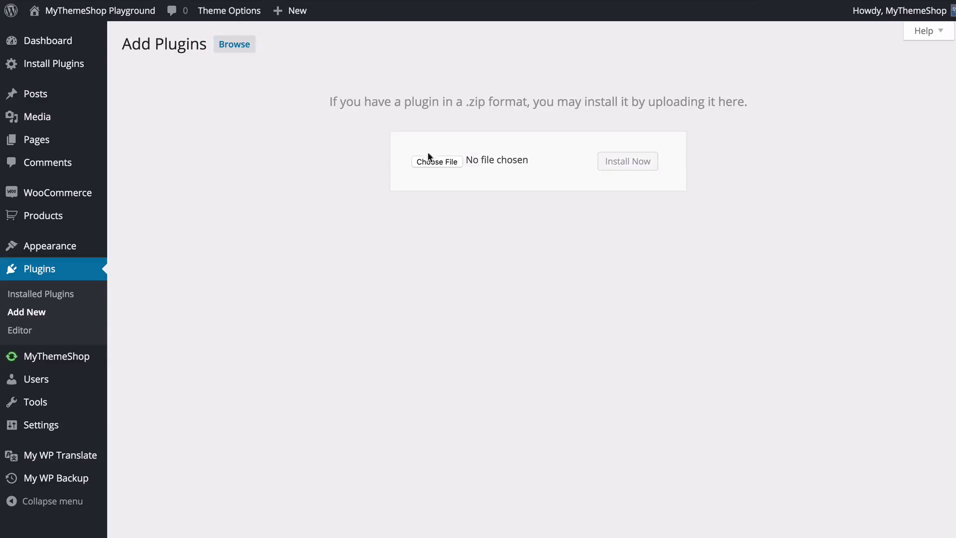
pyautogui.click(446, 161)
pyautogui.click(348, 39)
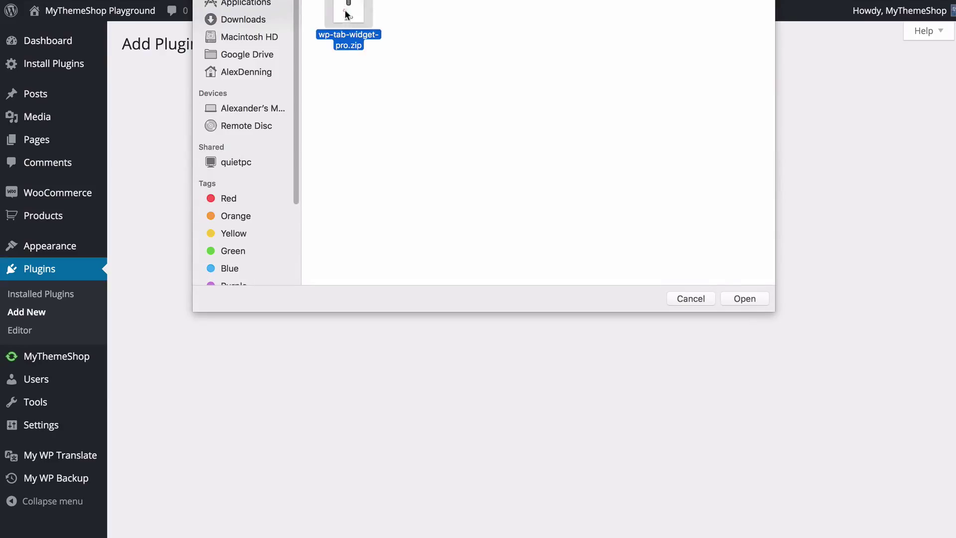
pyautogui.click(739, 297)
pyautogui.click(613, 163)
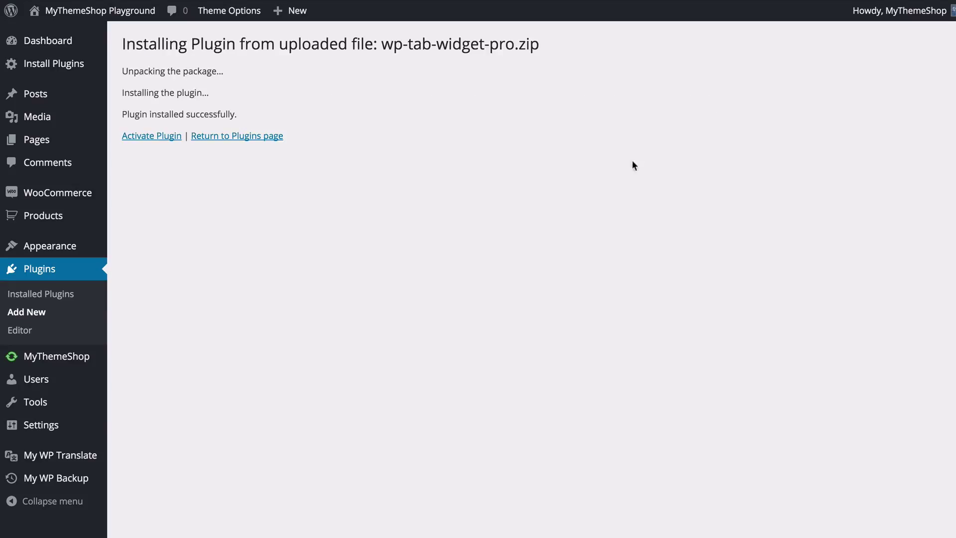
pyautogui.click(154, 137)
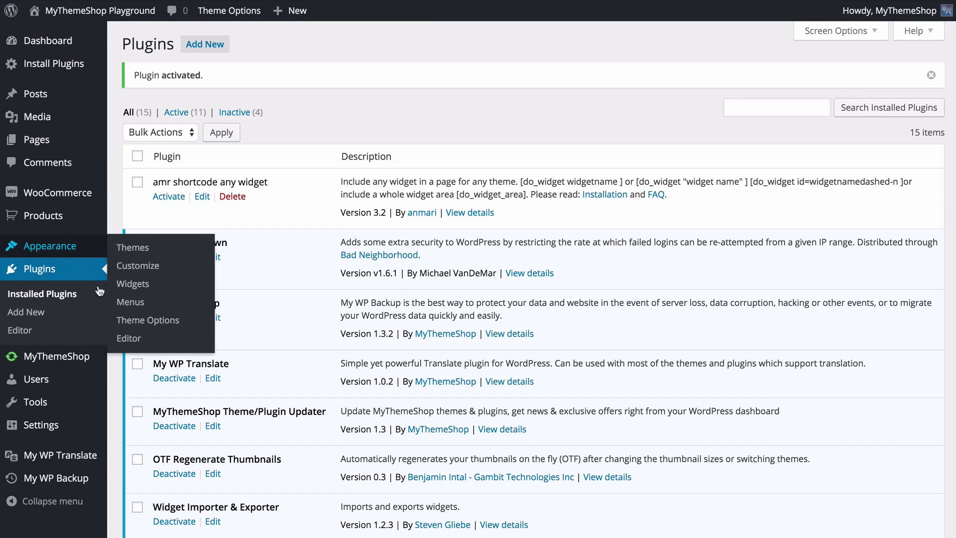
# Drag WP Tab Widget by MyThemeShop into the Sidebar above MTS Popular Posts on the Widgets page.
pyautogui.moveTo(80, 255)
pyautogui.click(132, 280)
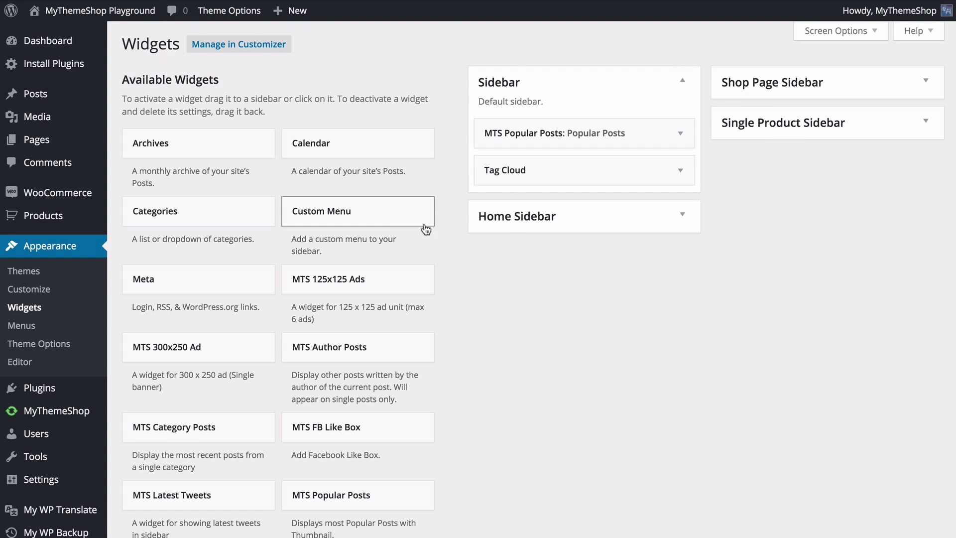
pyautogui.scroll(-15, 450, 228)
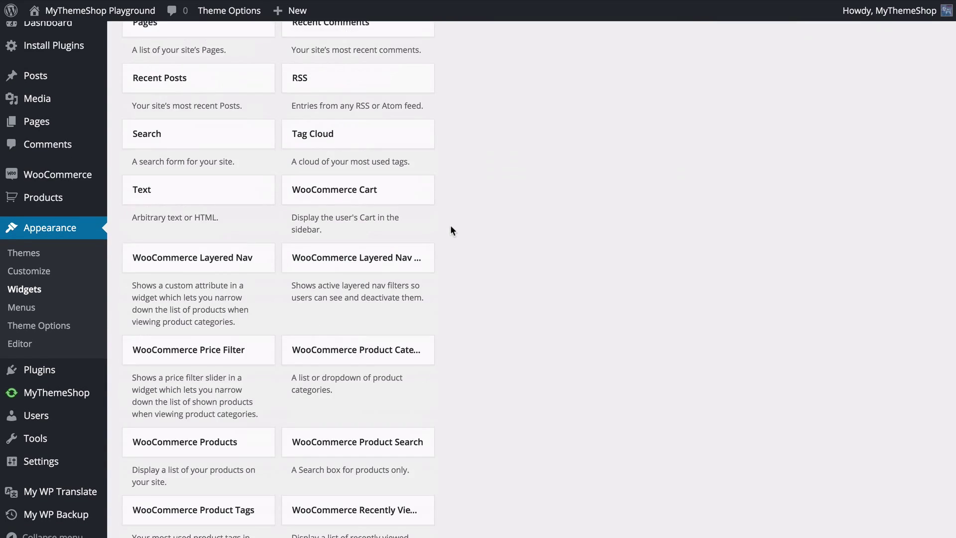
pyautogui.scroll(-8, 450, 229)
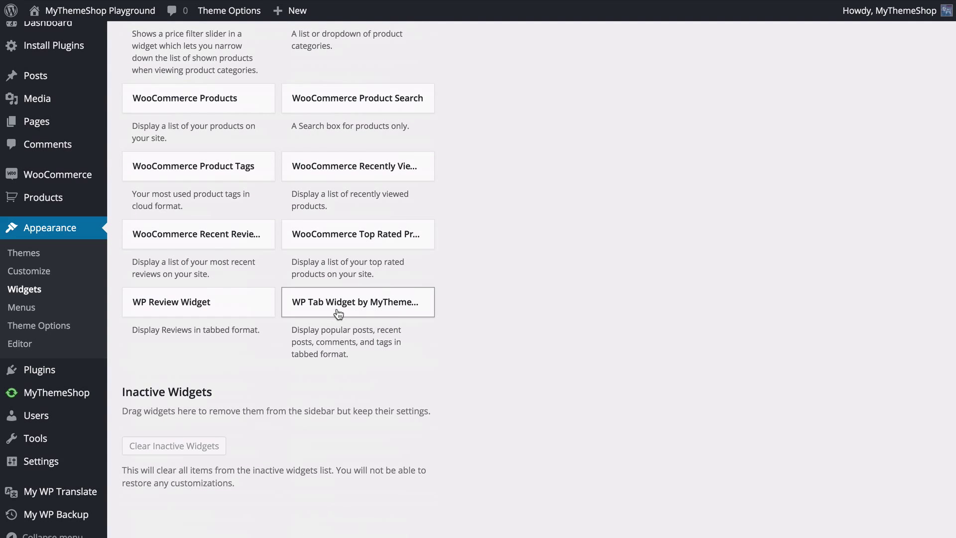
pyautogui.moveTo(369, 304); pyautogui.dragTo(591, 136)
pyautogui.scroll(8, 406, 273)
pyautogui.scroll(15, 406, 274)
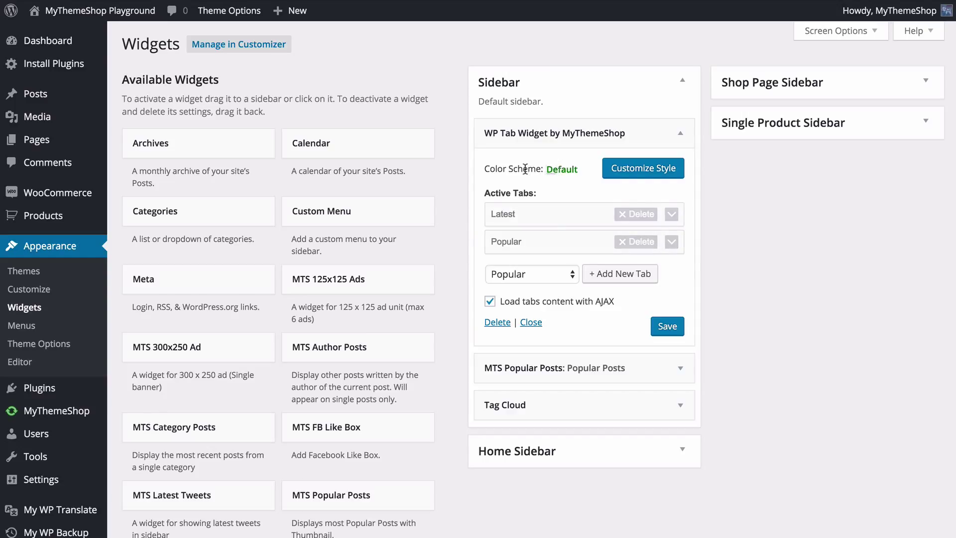
pyautogui.click(548, 274)
# Keep Popular as the tab type and pick the This Week style preset in Styling Options.
pyautogui.click(598, 307)
pyautogui.click(629, 173)
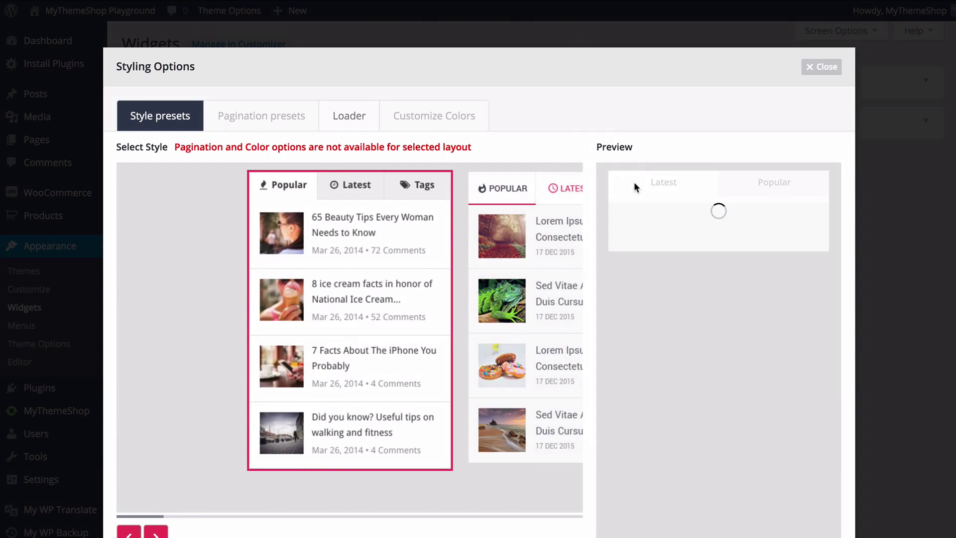
pyautogui.scroll(-2, 582, 119)
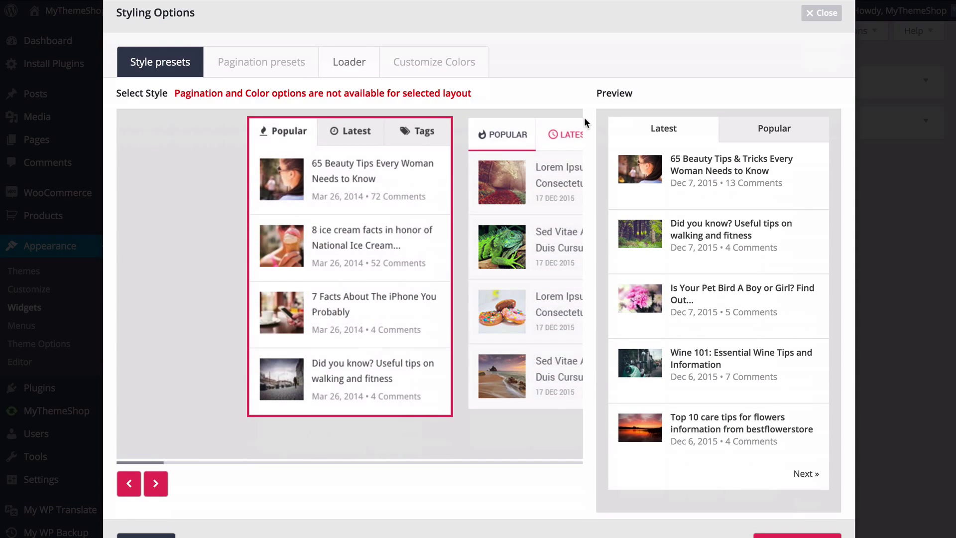
pyautogui.click(156, 483)
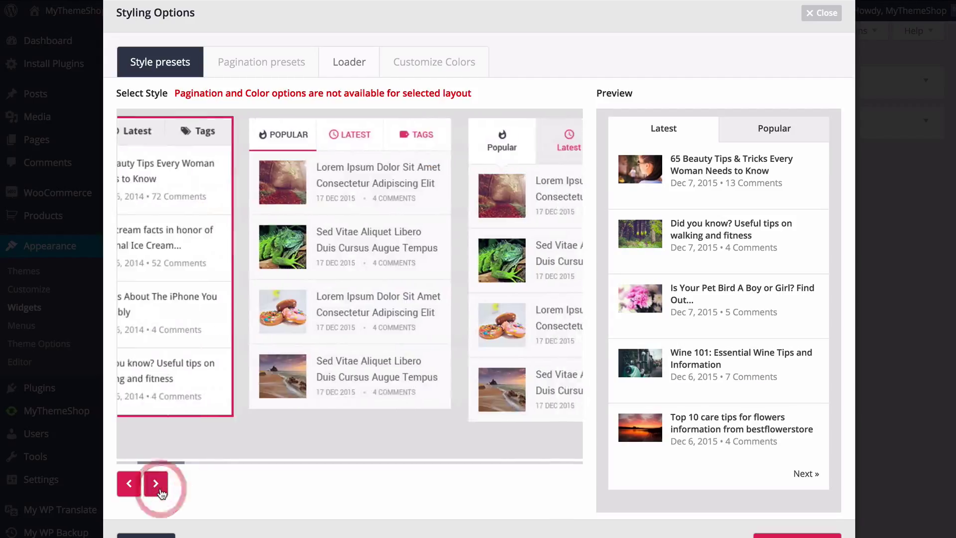
pyautogui.click(156, 484)
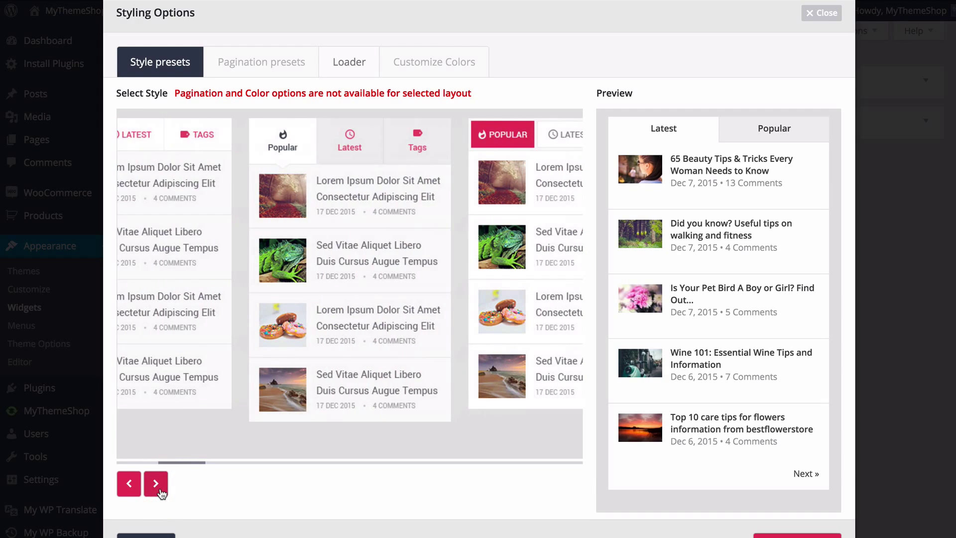
pyautogui.click(157, 483)
pyautogui.click(156, 484)
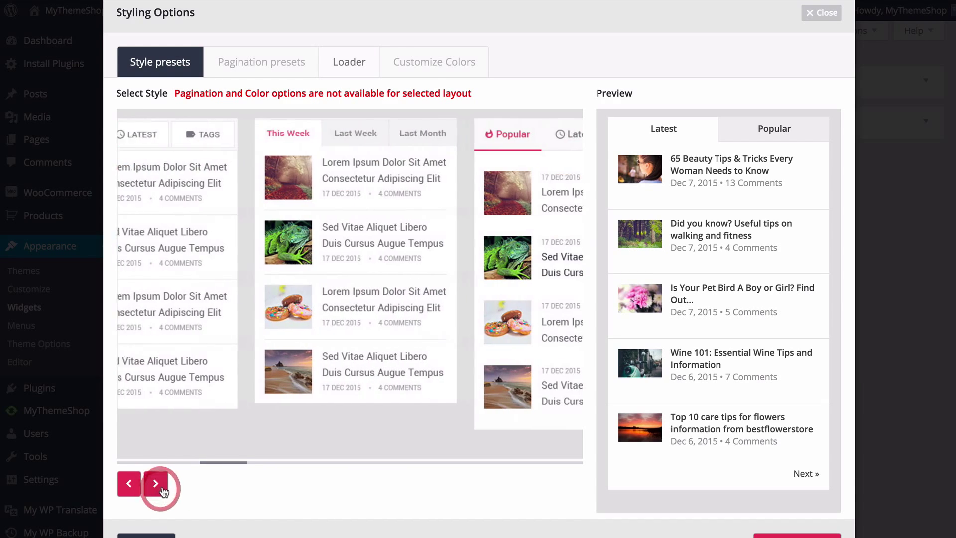
pyautogui.click(376, 315)
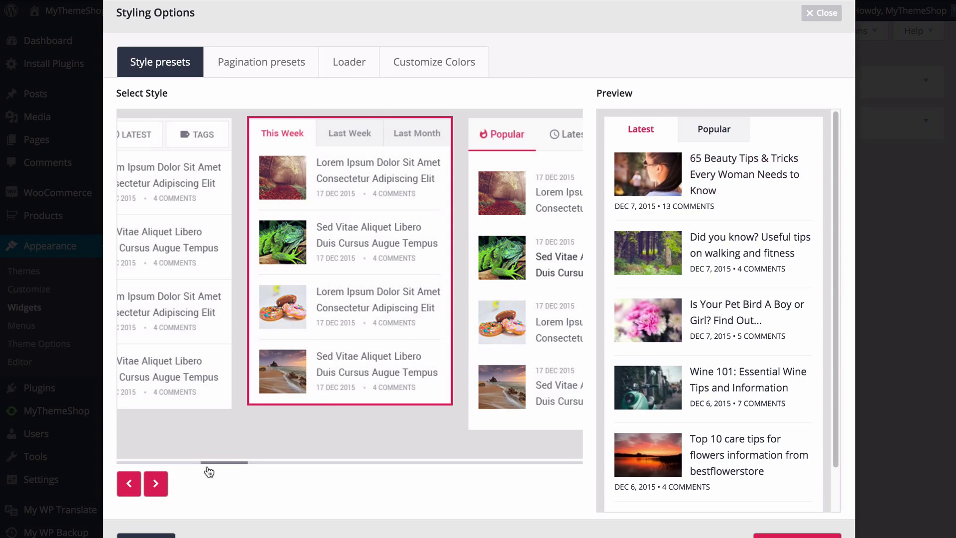
# Page through the remaining style presets and drag the preset carousel back to the start.
pyautogui.click(149, 486)
pyautogui.click(149, 487)
pyautogui.click(150, 486)
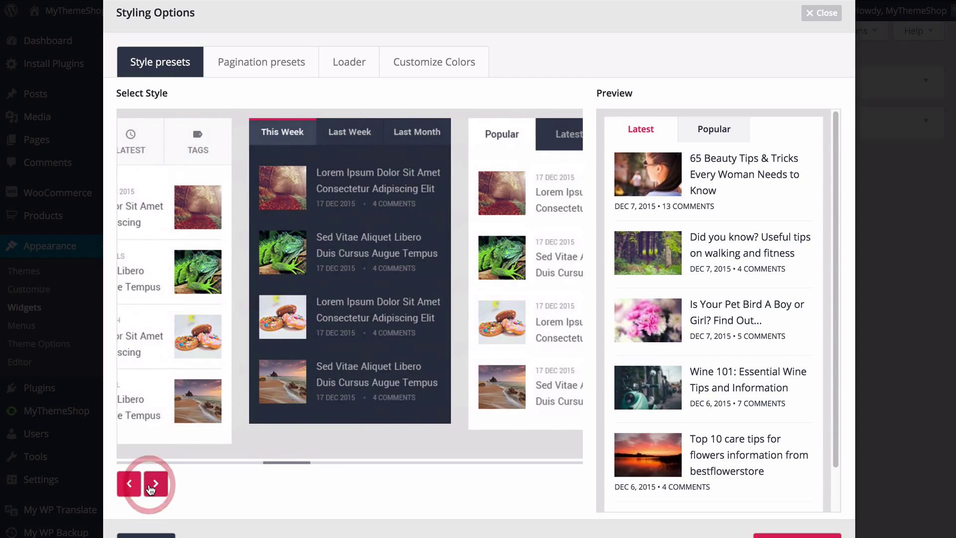
pyautogui.click(149, 487)
pyautogui.click(150, 486)
pyautogui.click(150, 487)
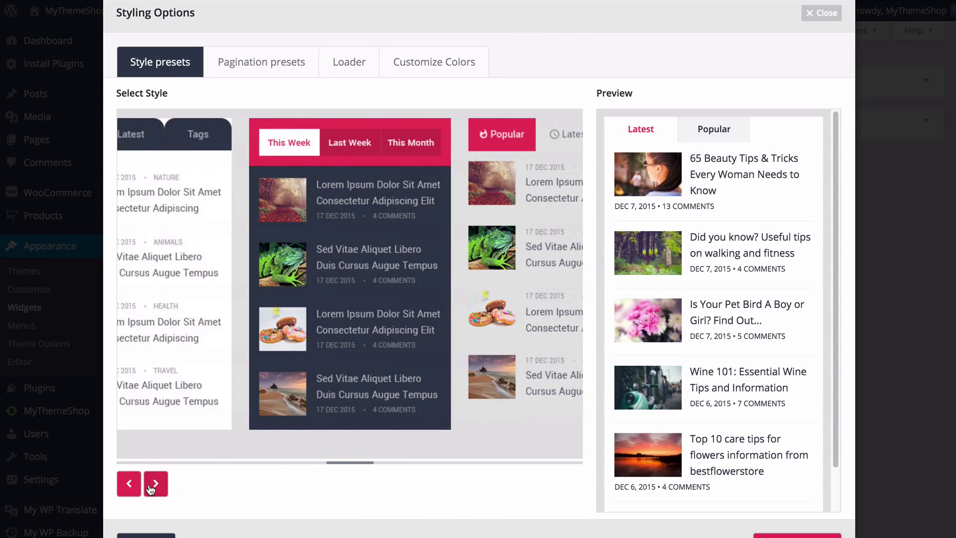
pyautogui.click(150, 486)
pyautogui.click(150, 486)
pyautogui.click(149, 486)
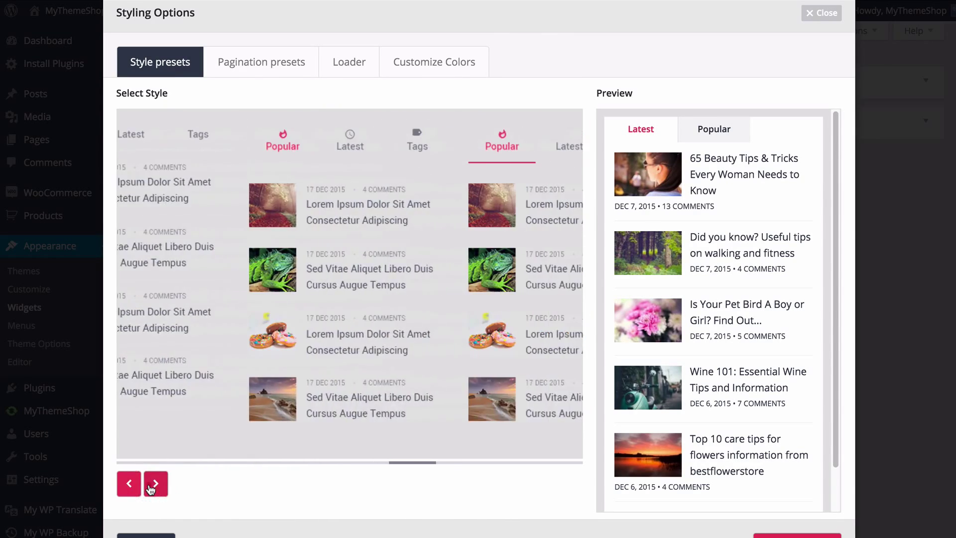
pyautogui.click(149, 486)
pyautogui.click(149, 486)
pyautogui.click(150, 486)
pyautogui.click(149, 486)
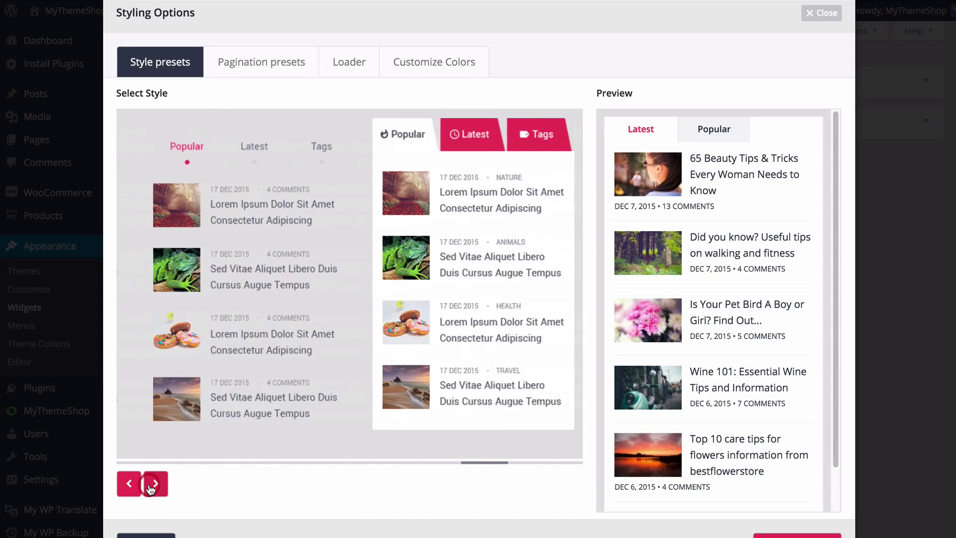
pyautogui.click(149, 486)
pyautogui.click(149, 486)
pyautogui.click(149, 486)
pyautogui.click(149, 486)
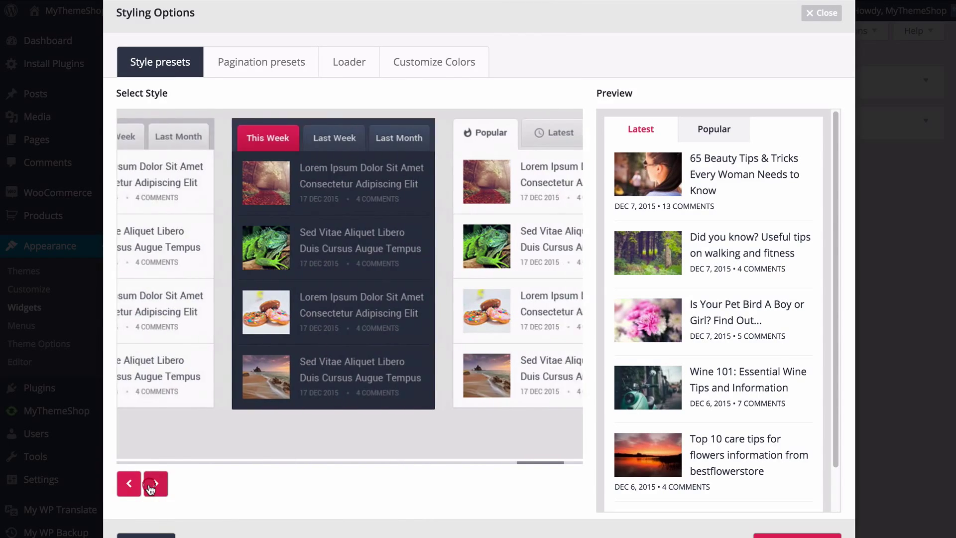
pyautogui.moveTo(529, 462); pyautogui.dragTo(220, 463)
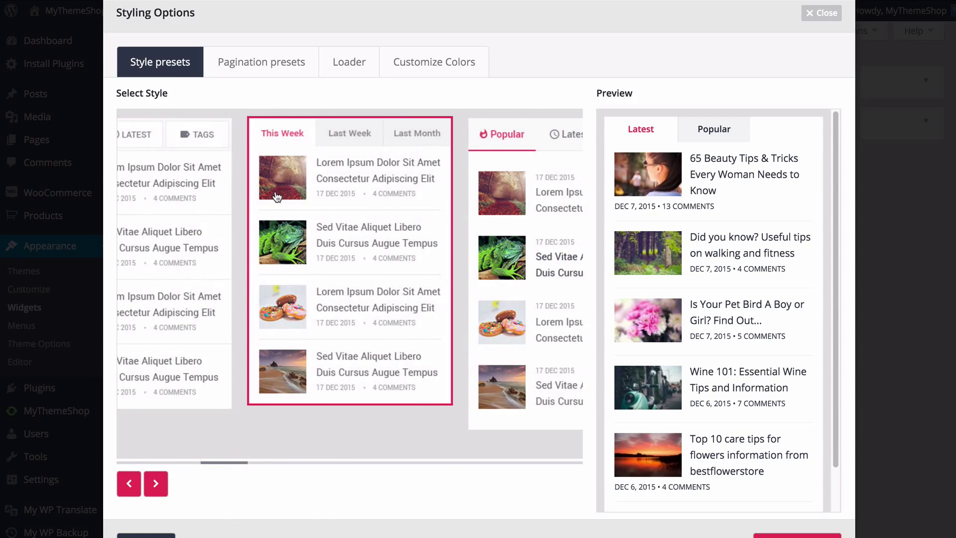
pyautogui.click(244, 66)
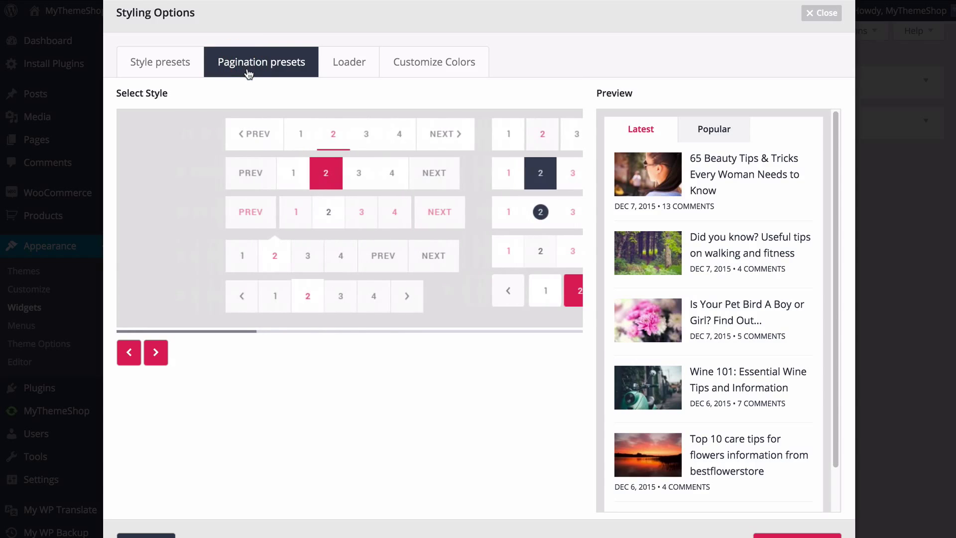
# Try several pagination presets and settle on the dark numbered style with Prev and Next.
pyautogui.click(328, 218)
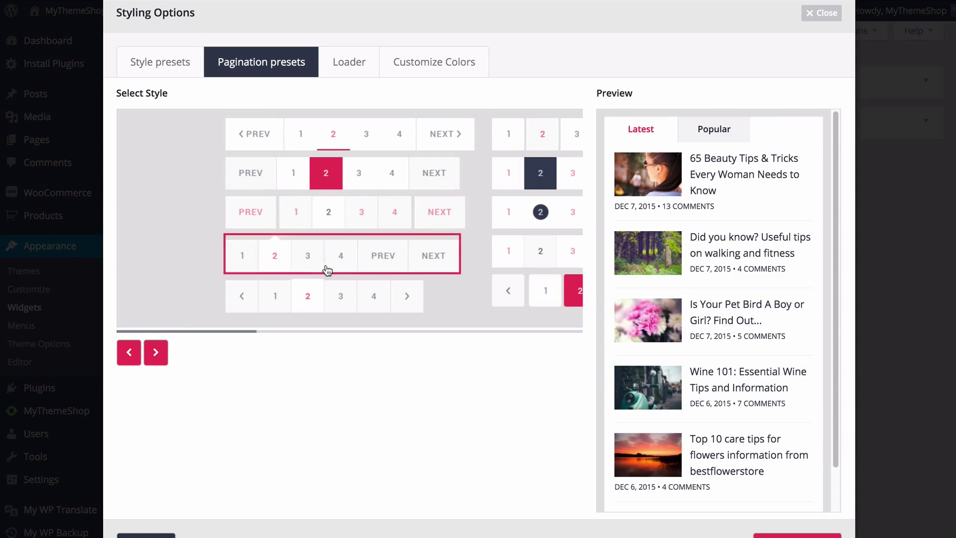
pyautogui.scroll(-3, 672, 367)
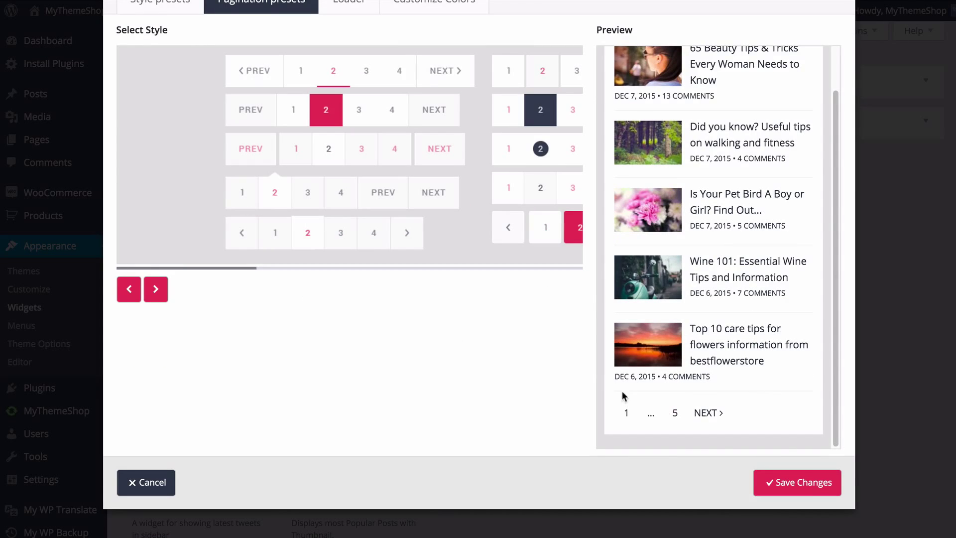
pyautogui.scroll(1, 563, 420)
pyautogui.scroll(2, 455, 379)
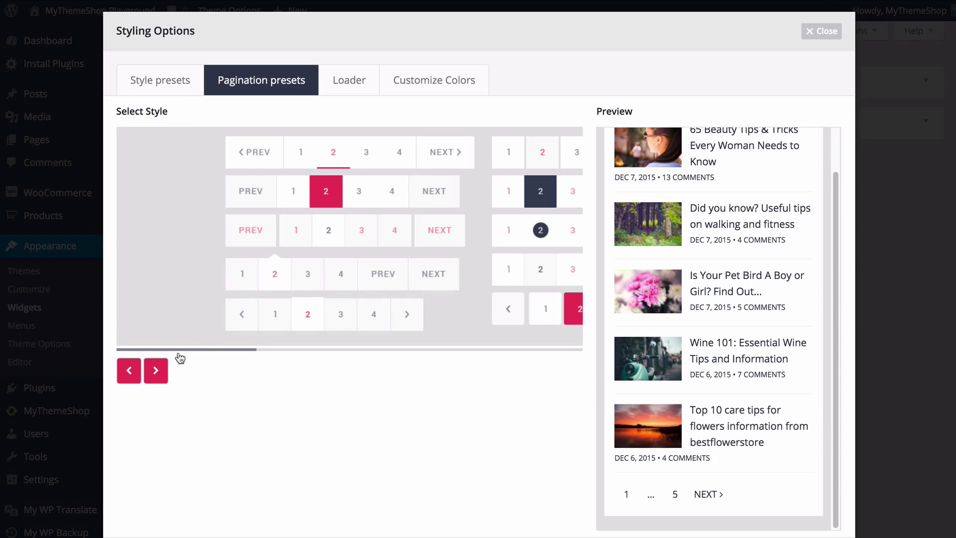
pyautogui.moveTo(180, 355); pyautogui.dragTo(255, 348)
pyautogui.click(291, 230)
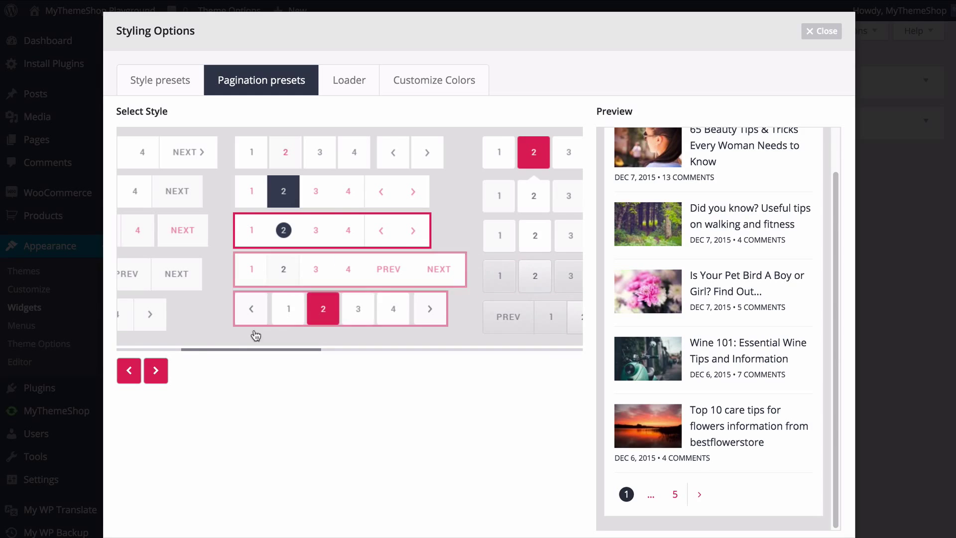
pyautogui.moveTo(219, 353); pyautogui.dragTo(335, 356)
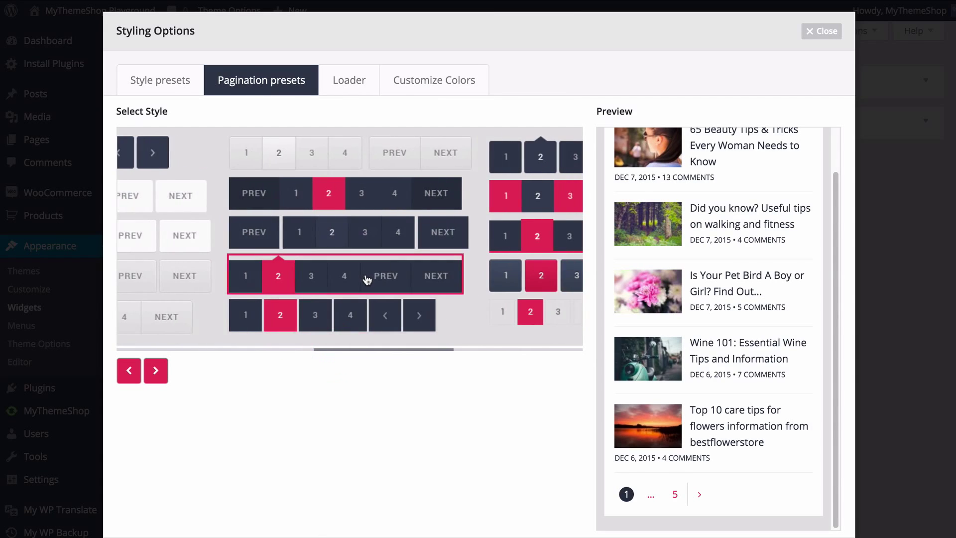
pyautogui.click(367, 277)
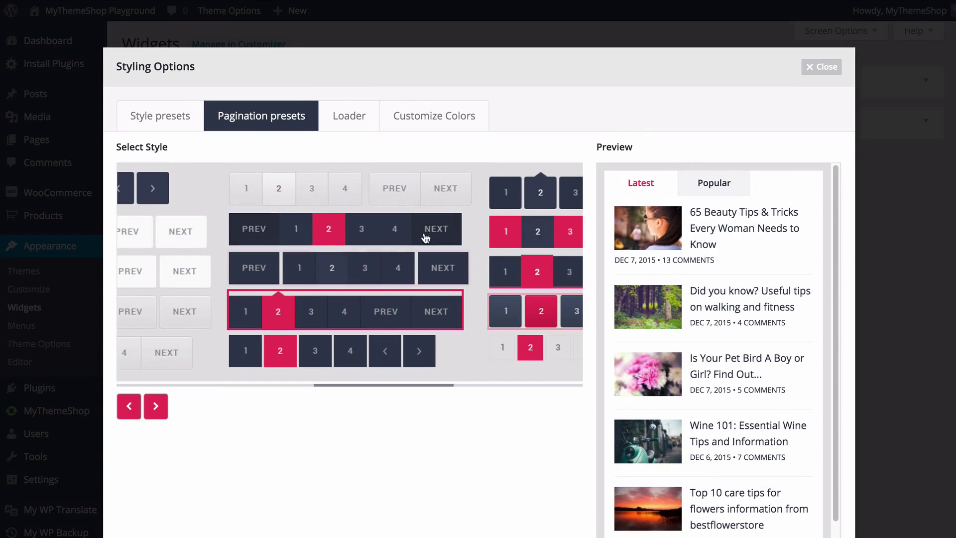
pyautogui.click(353, 122)
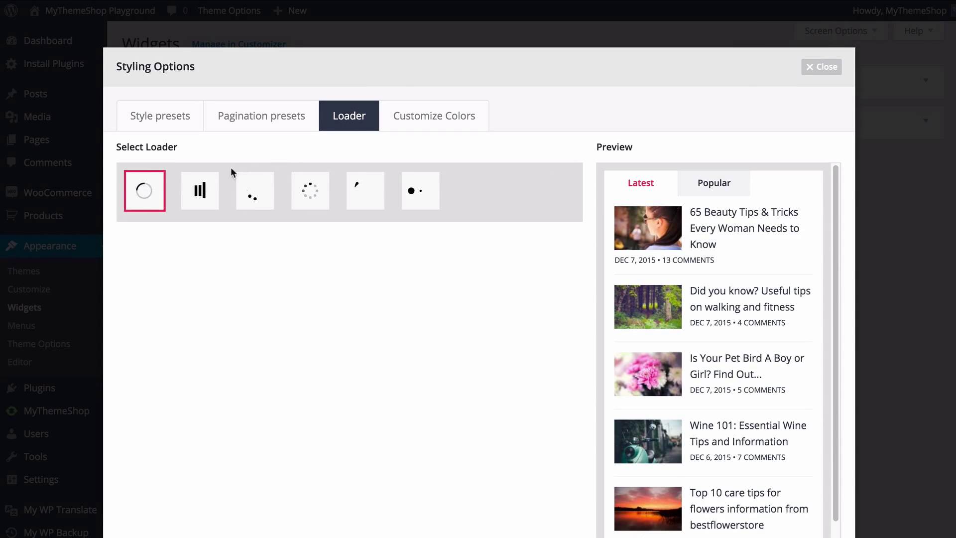
# Choose the vertical-bars loader and replay its animation in the preview.
pyautogui.click(214, 197)
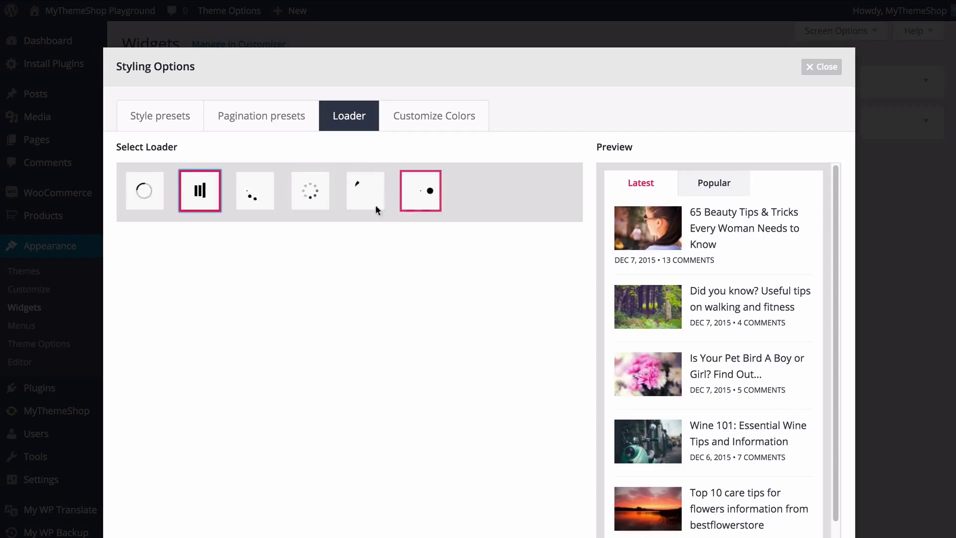
pyautogui.click(201, 199)
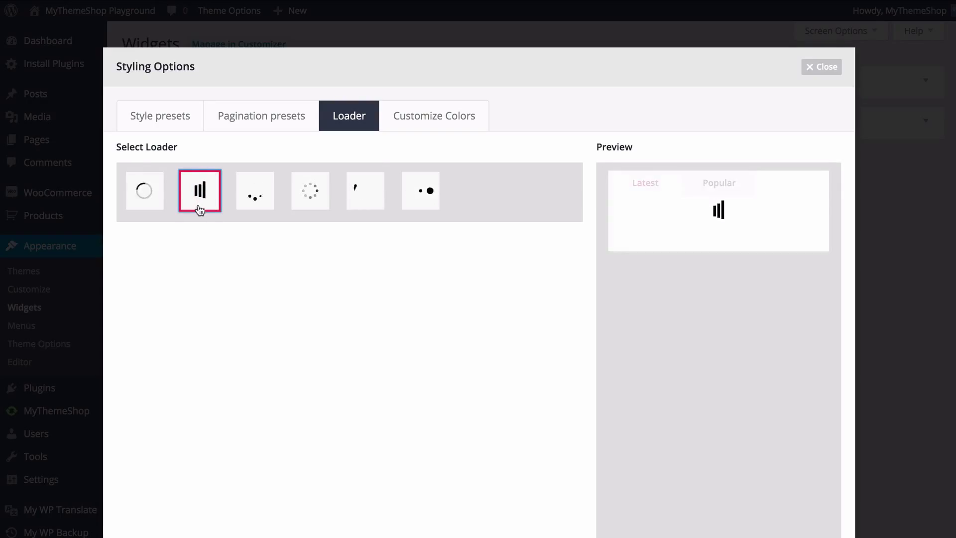
# In Customize Colors, try red, orange and yellow for the content background.
pyautogui.click(426, 129)
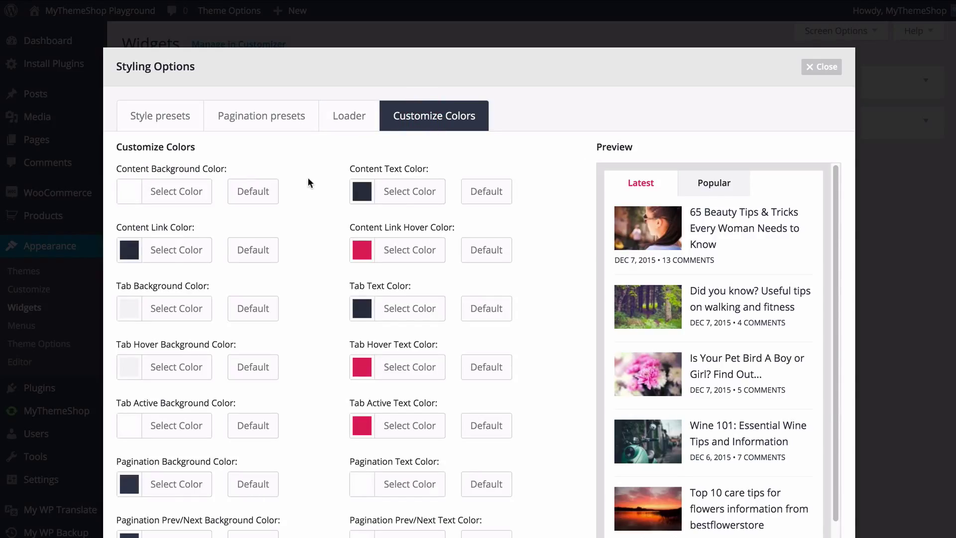
pyautogui.scroll(-5, 305, 181)
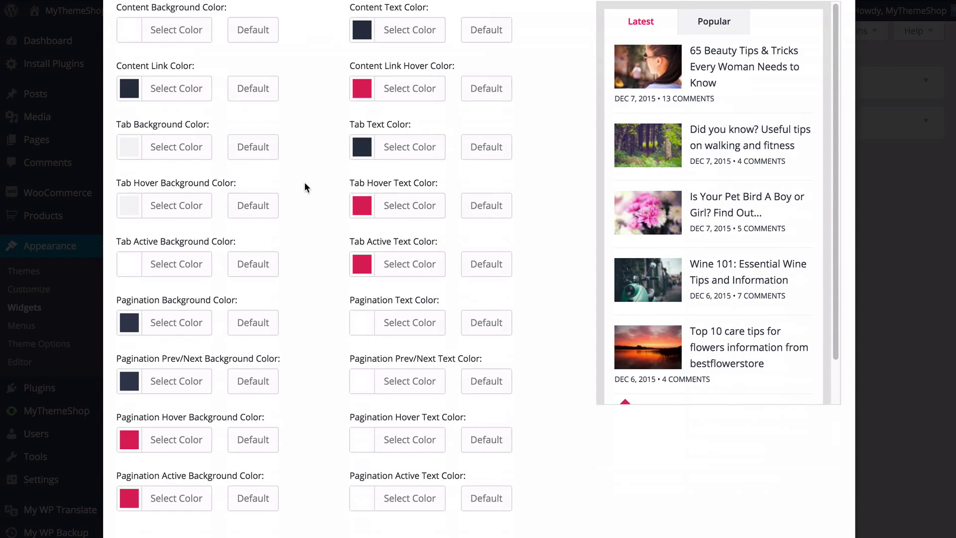
pyautogui.scroll(3, 305, 187)
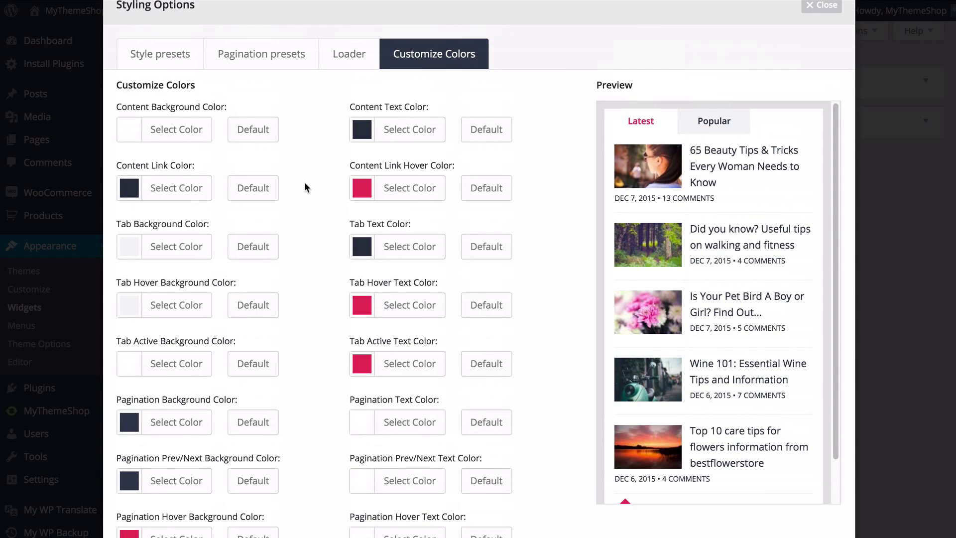
pyautogui.scroll(1, 305, 188)
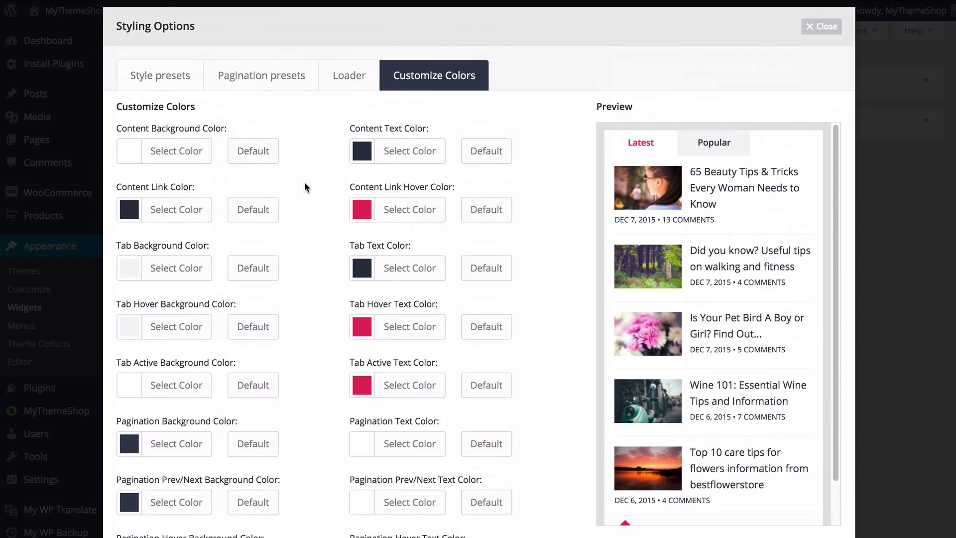
pyautogui.click(189, 162)
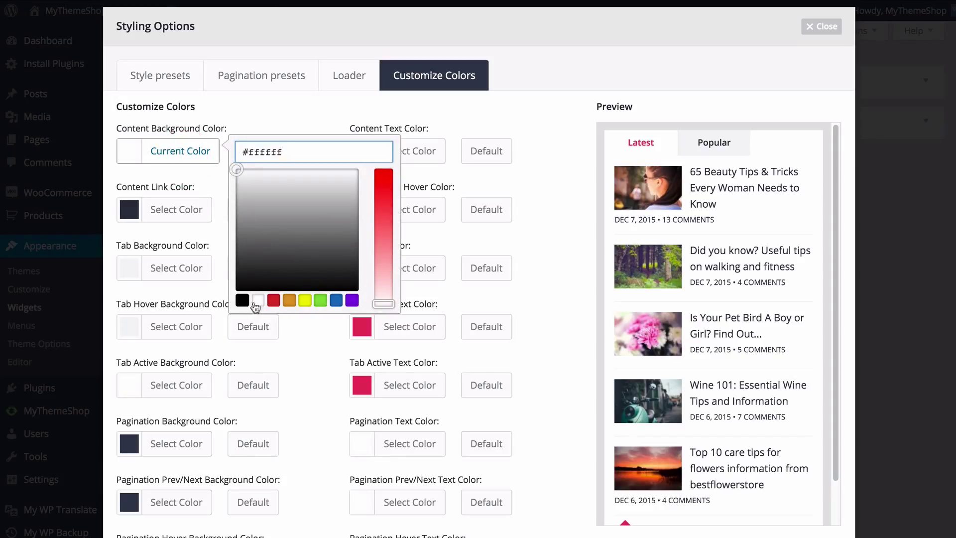
pyautogui.click(273, 302)
pyautogui.click(290, 303)
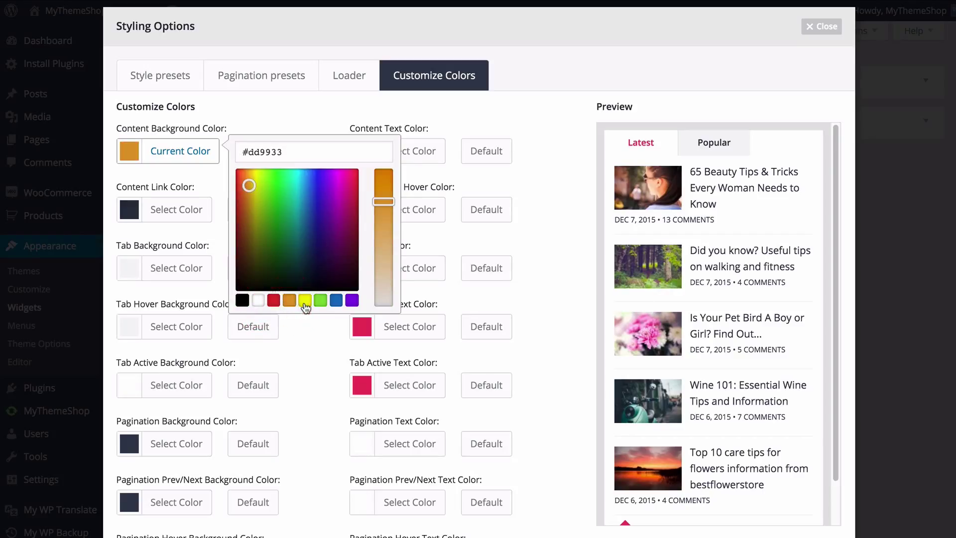
pyautogui.click(305, 302)
# Fine-tune the yellow shade, then reset the content background to its default white.
pyautogui.moveTo(257, 179)
pyautogui.mouseDown()
pyautogui.moveTo(346, 247)
pyautogui.moveTo(257, 196)
pyautogui.mouseUp()
pyautogui.moveTo(383, 189); pyautogui.dragTo(399, 156)
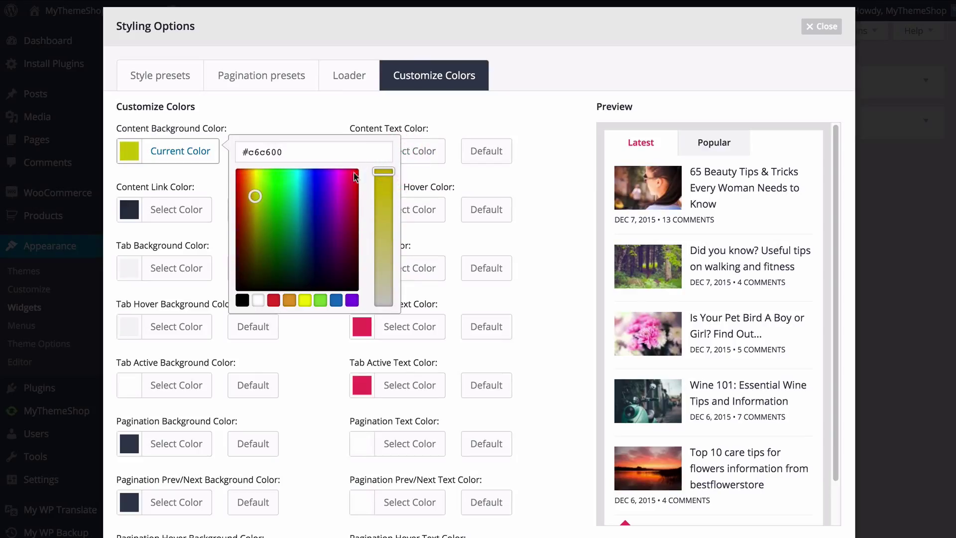
pyautogui.doubleClick(265, 154)
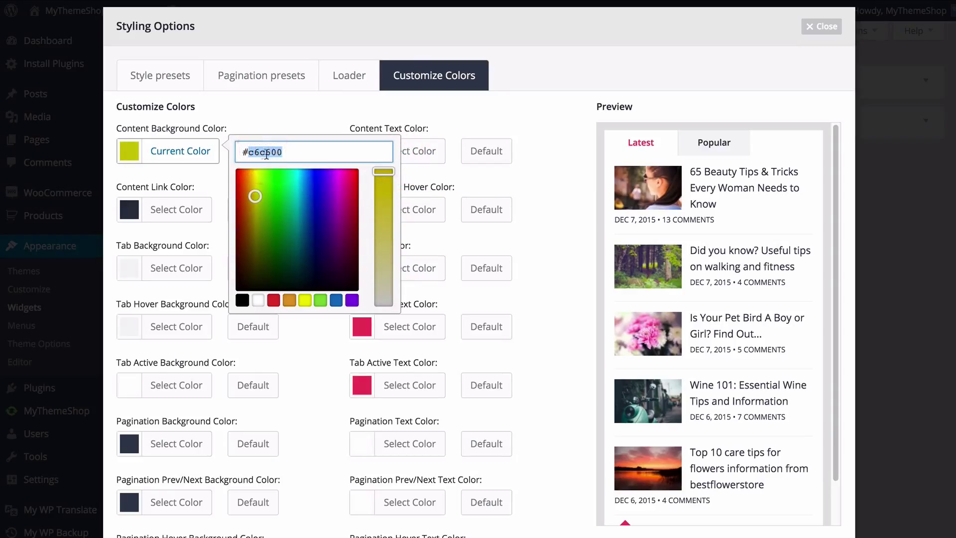
pyautogui.click(295, 118)
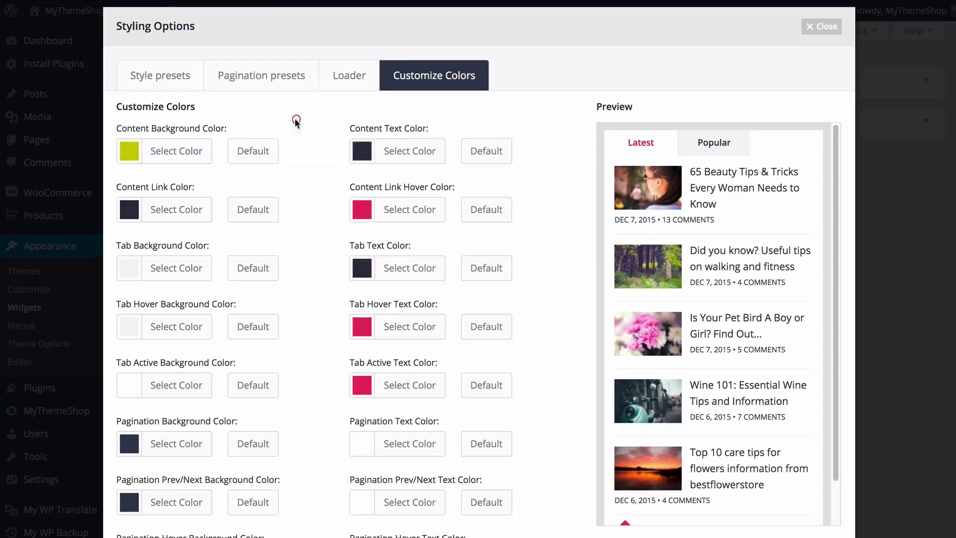
pyautogui.click(251, 155)
pyautogui.scroll(-3, 311, 188)
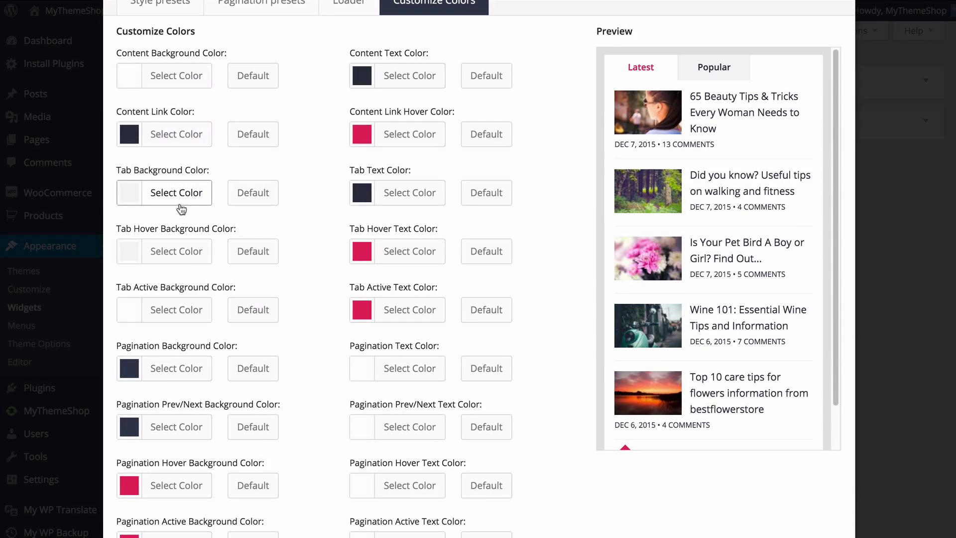
pyautogui.scroll(-1, 180, 286)
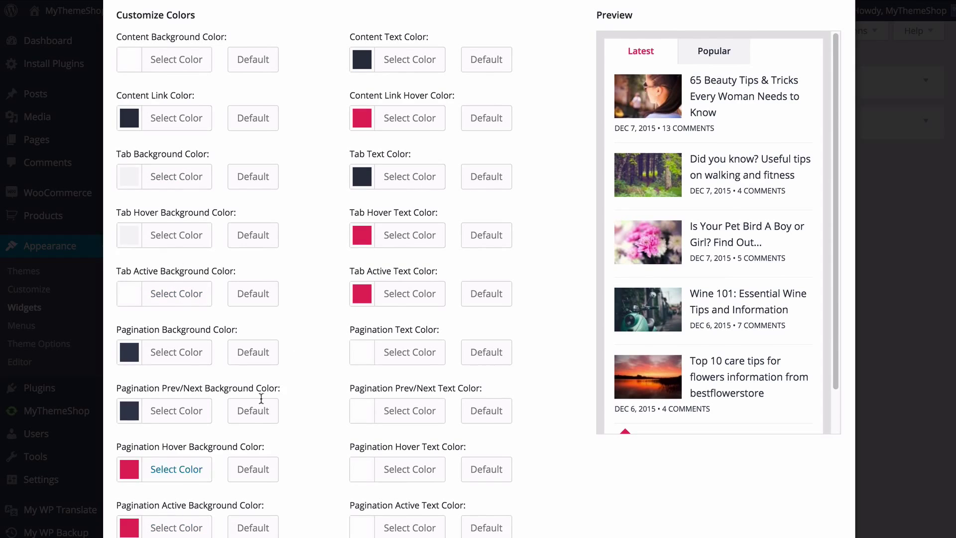
pyautogui.scroll(5, 293, 270)
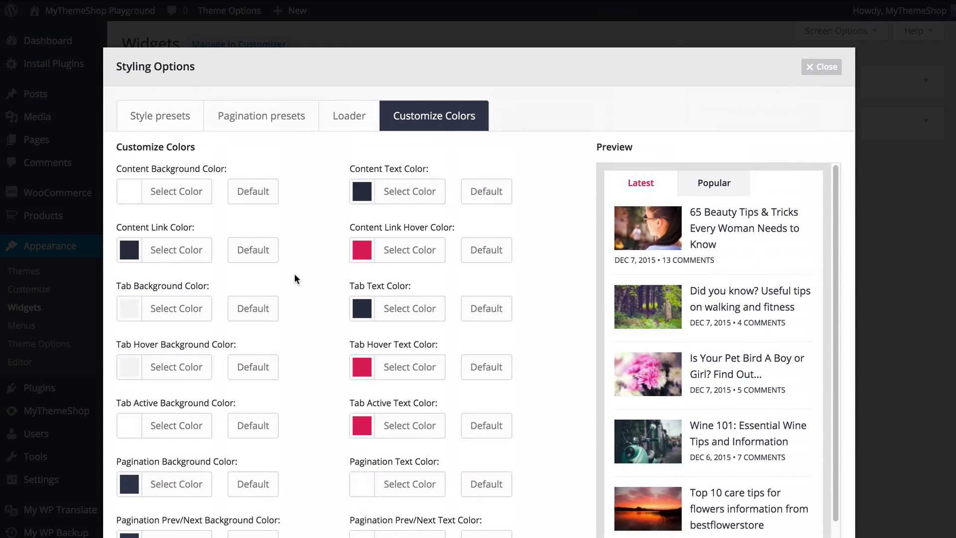
pyautogui.scroll(-1, 294, 284)
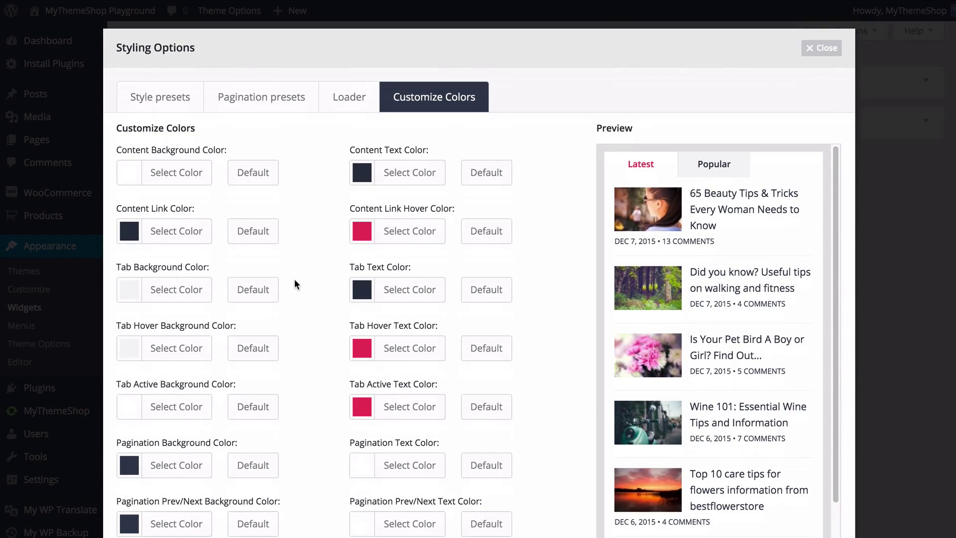
pyautogui.scroll(-1, 295, 283)
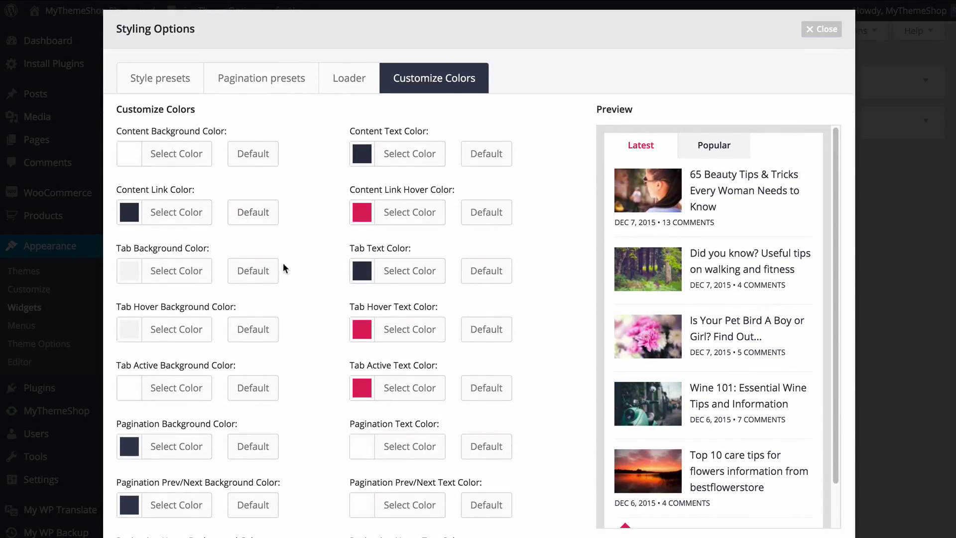
# Set the tab active background to a deeper pink and update the preview.
pyautogui.click(176, 393)
pyautogui.scroll(-3, 295, 359)
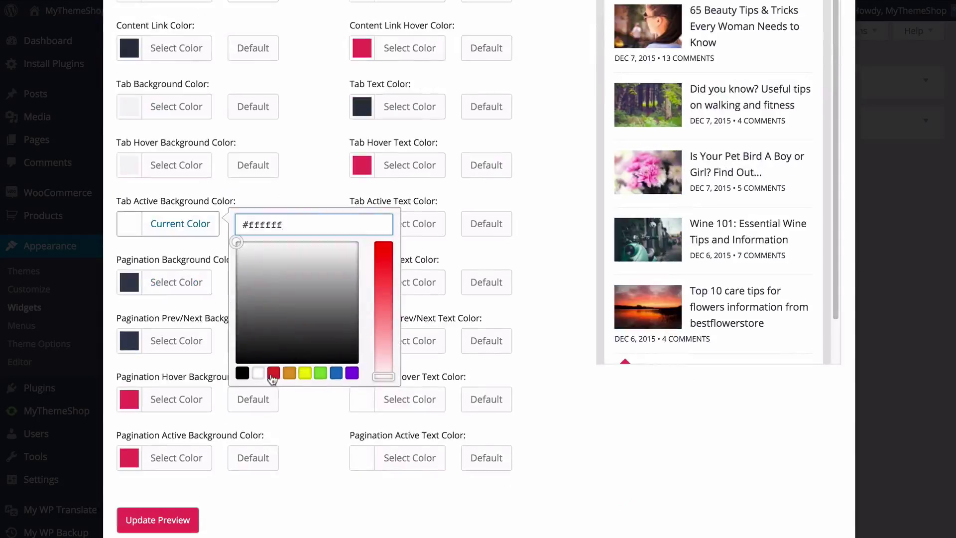
pyautogui.click(273, 374)
pyautogui.moveTo(381, 275); pyautogui.dragTo(384, 327)
pyautogui.click(333, 164)
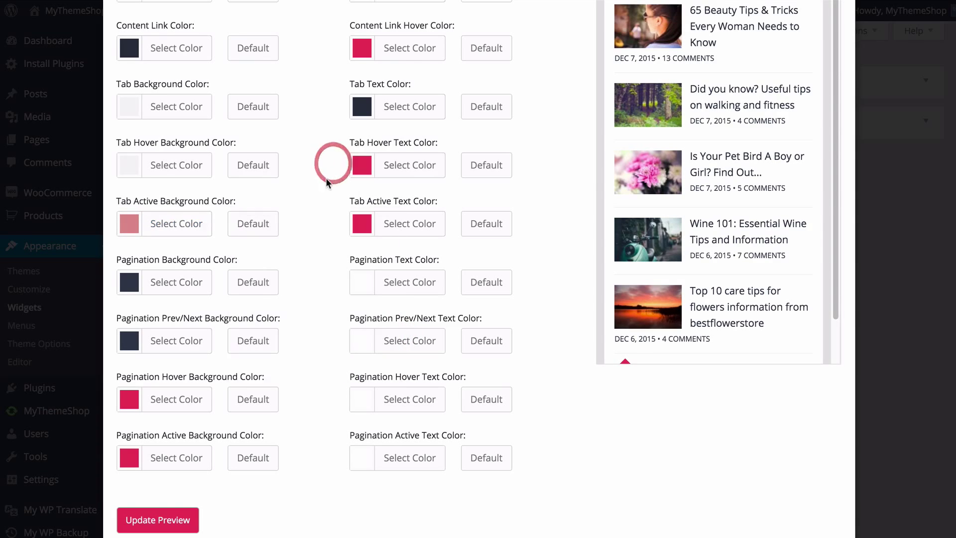
pyautogui.click(180, 520)
pyautogui.scroll(4, 399, 328)
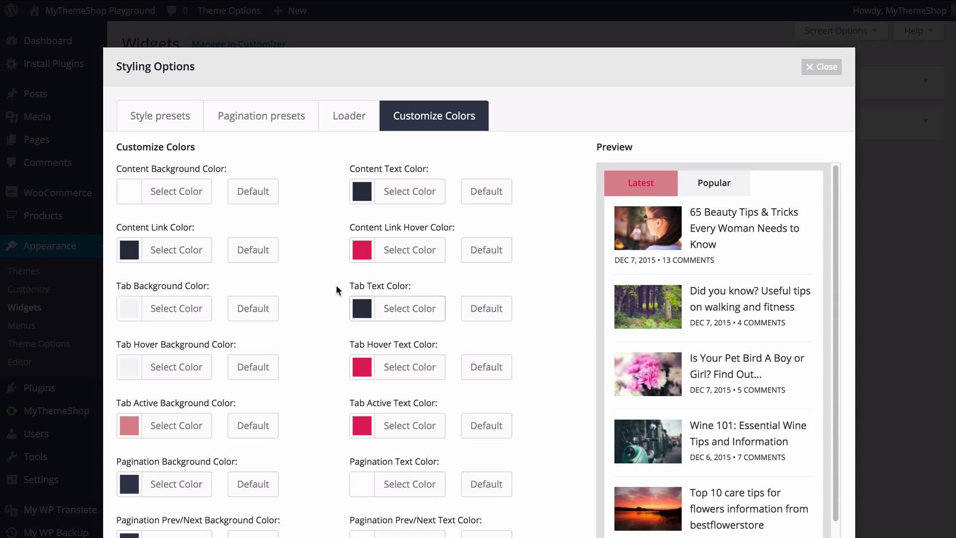
# Lighten the tab active background to pale pink #ddc3c3, update the preview and save.
pyautogui.click(191, 425)
pyautogui.scroll(-1, 320, 300)
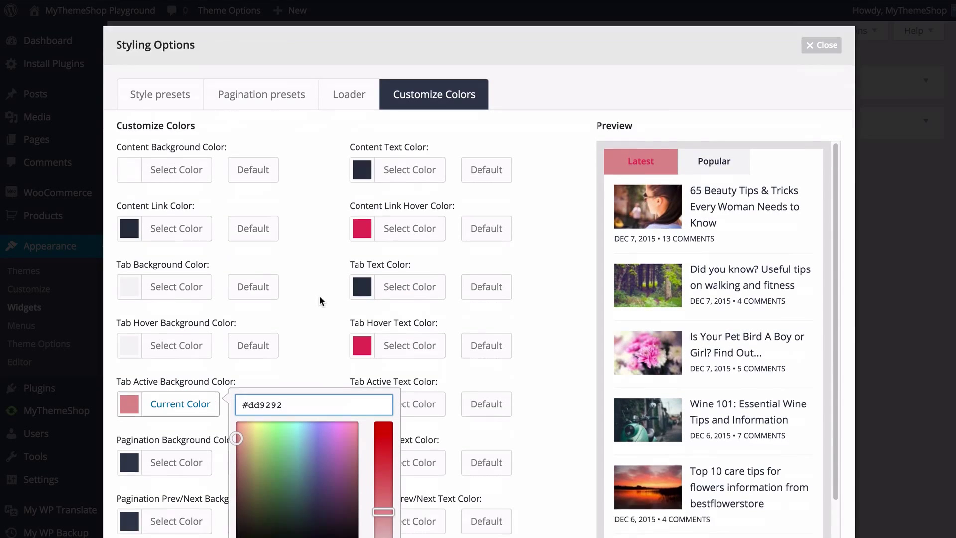
pyautogui.scroll(-3, 320, 301)
pyautogui.moveTo(385, 444); pyautogui.dragTo(391, 479)
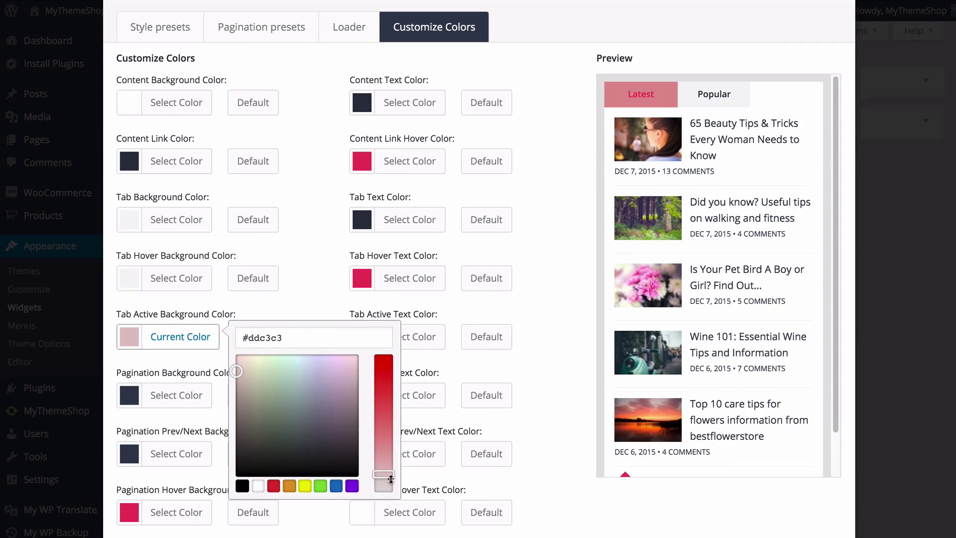
pyautogui.click(296, 283)
pyautogui.scroll(-10, 309, 308)
pyautogui.click(179, 421)
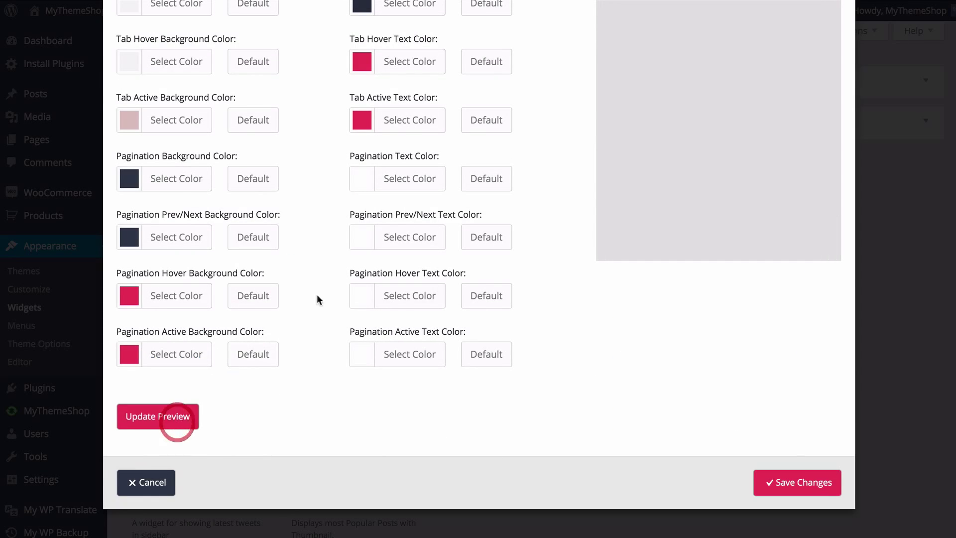
pyautogui.scroll(8, 319, 299)
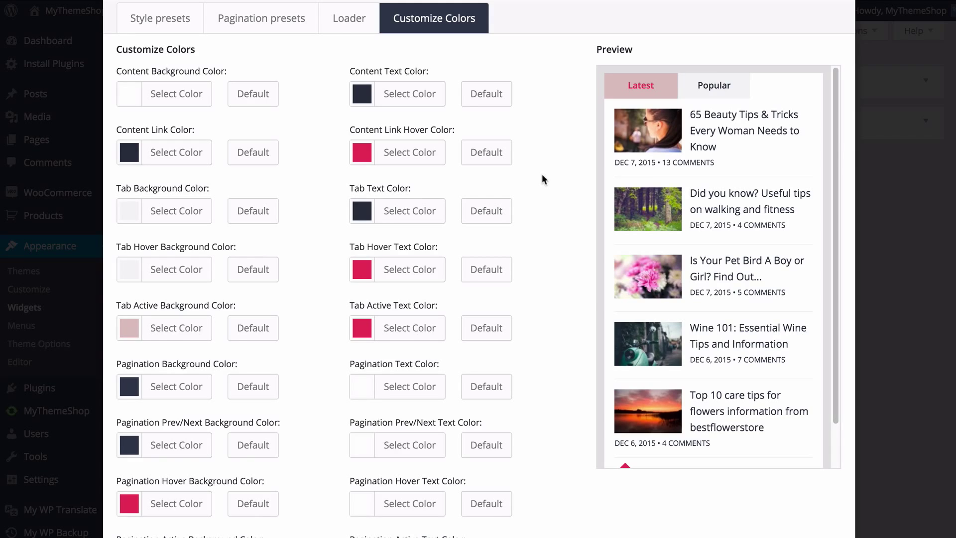
pyautogui.scroll(-5, 542, 174)
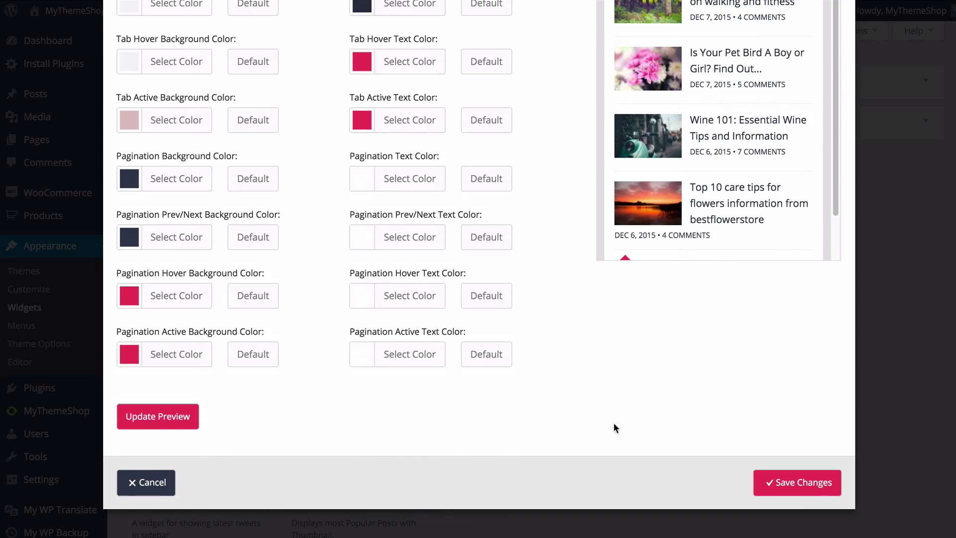
pyautogui.click(802, 489)
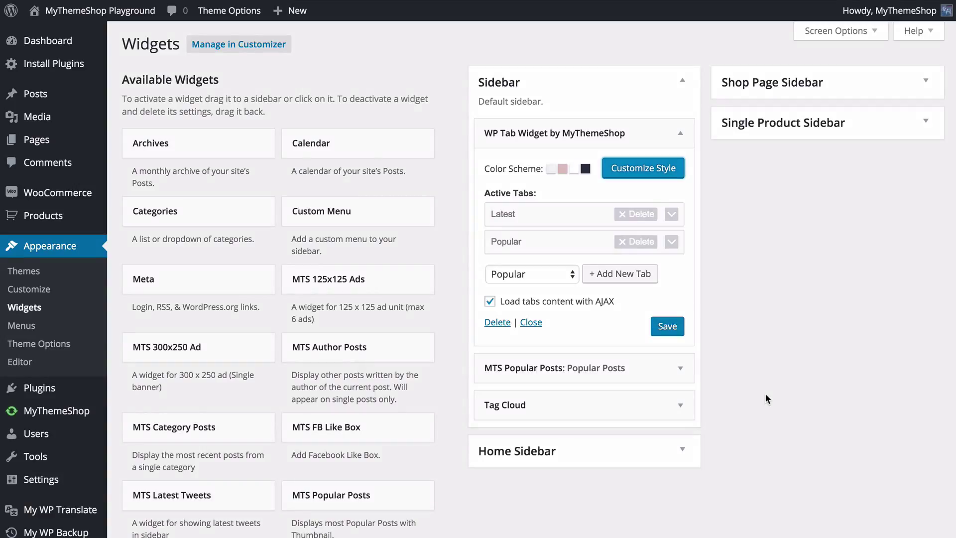
# Delete the widget's Latest and Popular tab rows and bring up the tab-type list.
pyautogui.scroll(-1, 566, 204)
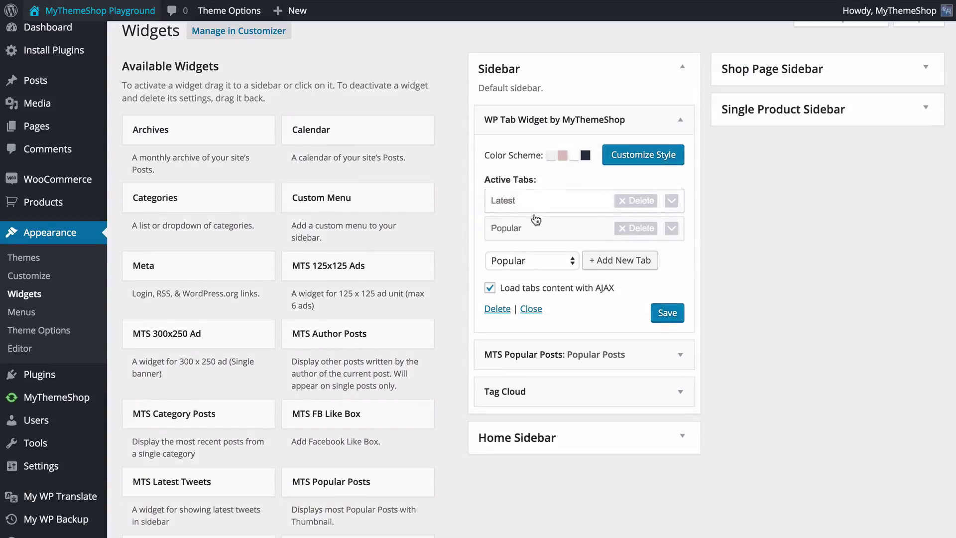
pyautogui.scroll(-1, 544, 207)
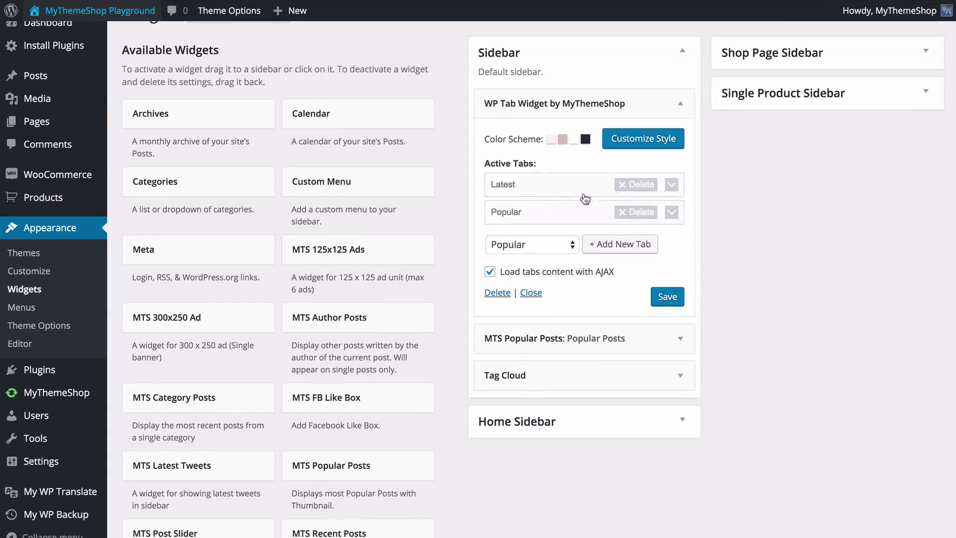
pyautogui.click(628, 192)
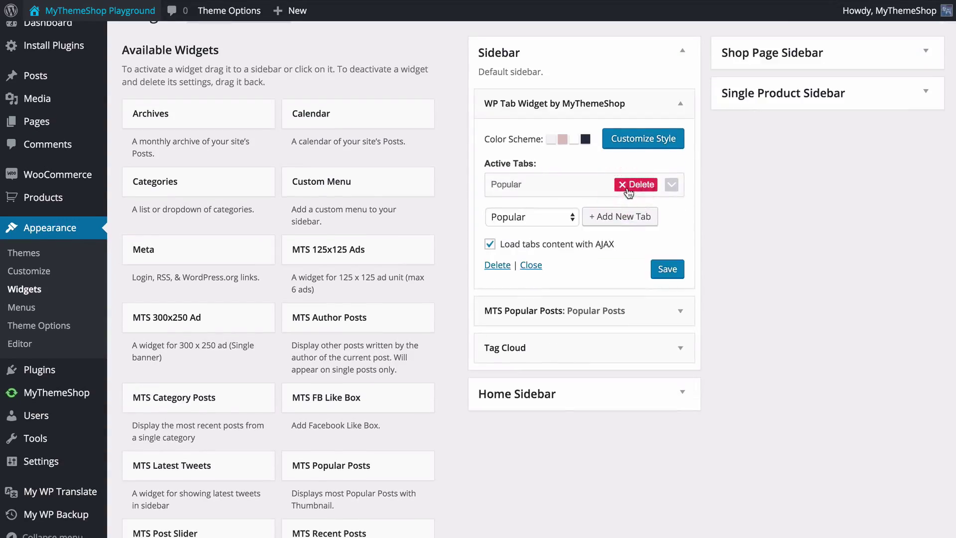
pyautogui.click(629, 192)
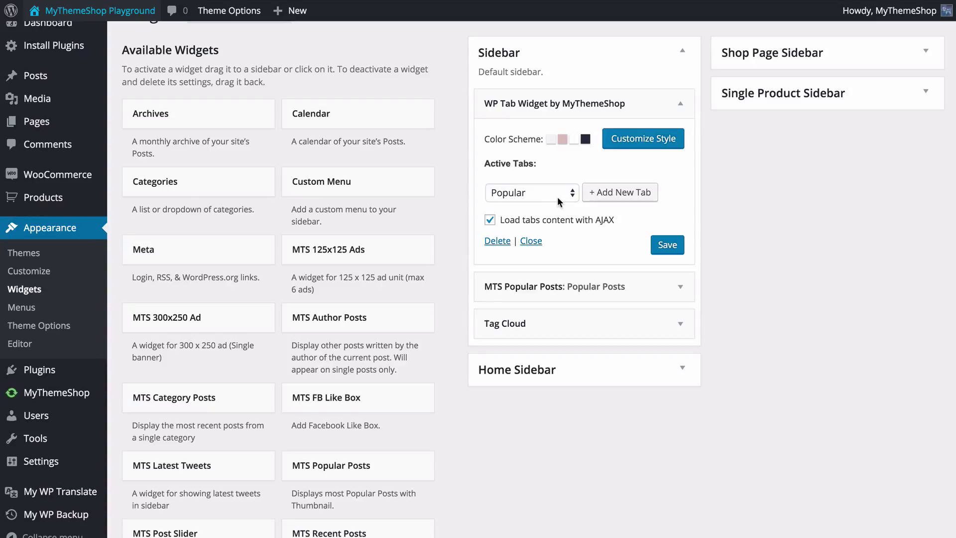
pyautogui.click(549, 176)
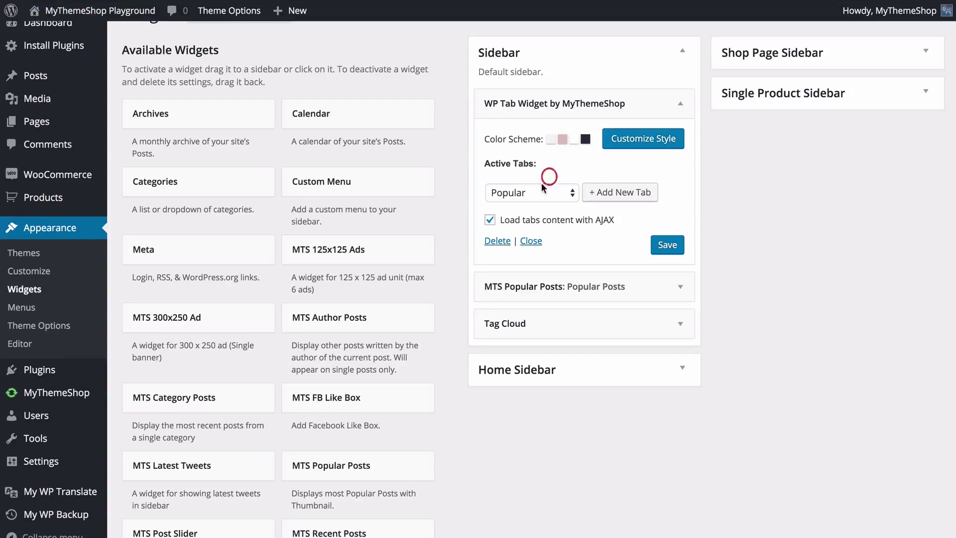
pyautogui.click(541, 193)
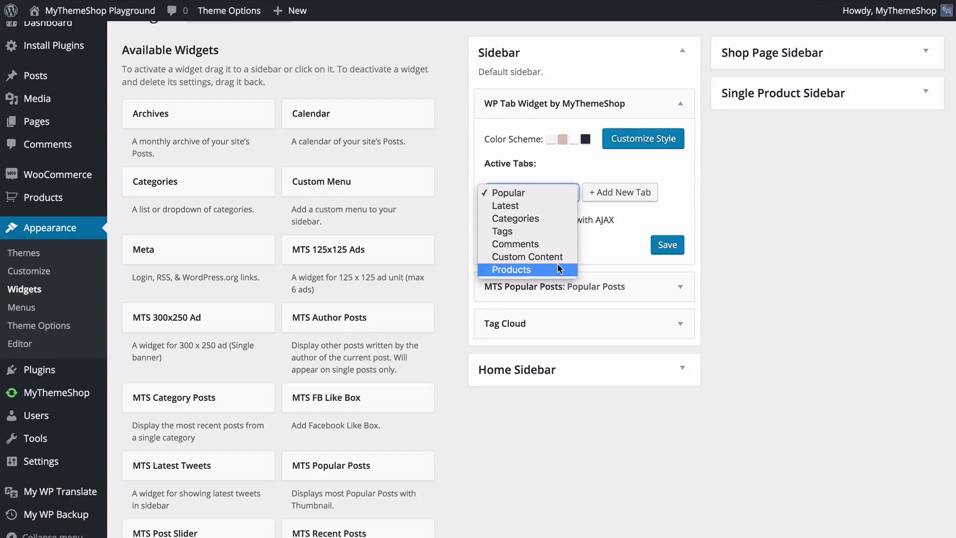
# Add a Popular tab to the tab widget and expand its settings.
pyautogui.click(551, 194)
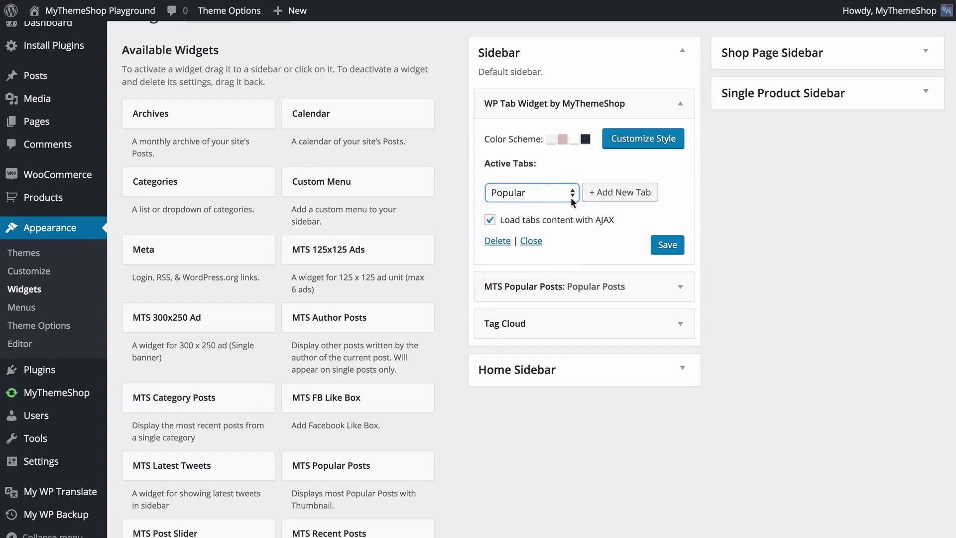
pyautogui.click(589, 198)
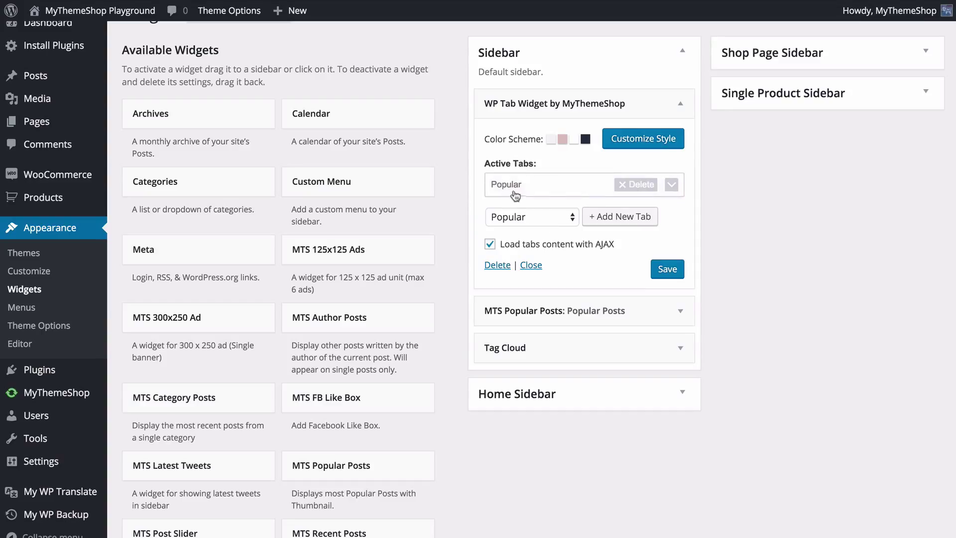
pyautogui.click(671, 186)
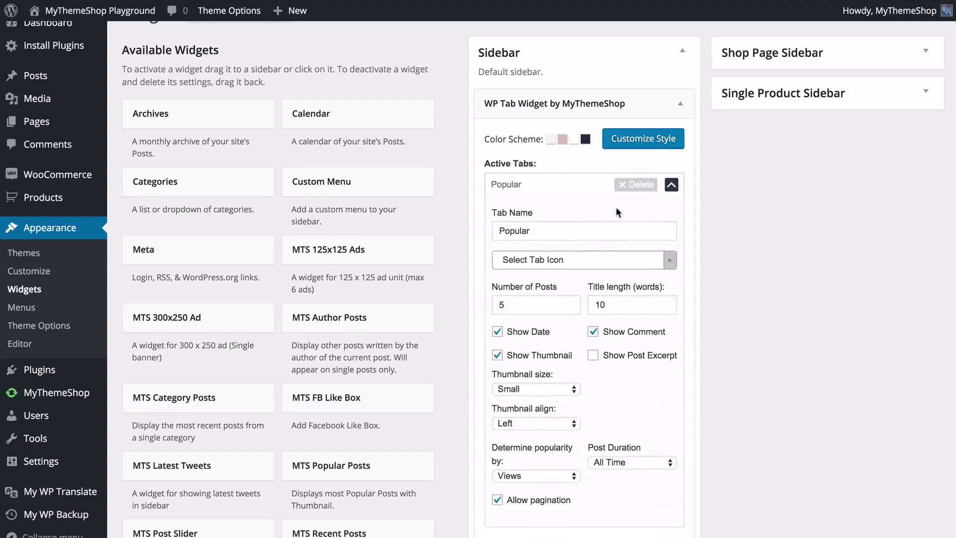
pyautogui.scroll(-1, 616, 207)
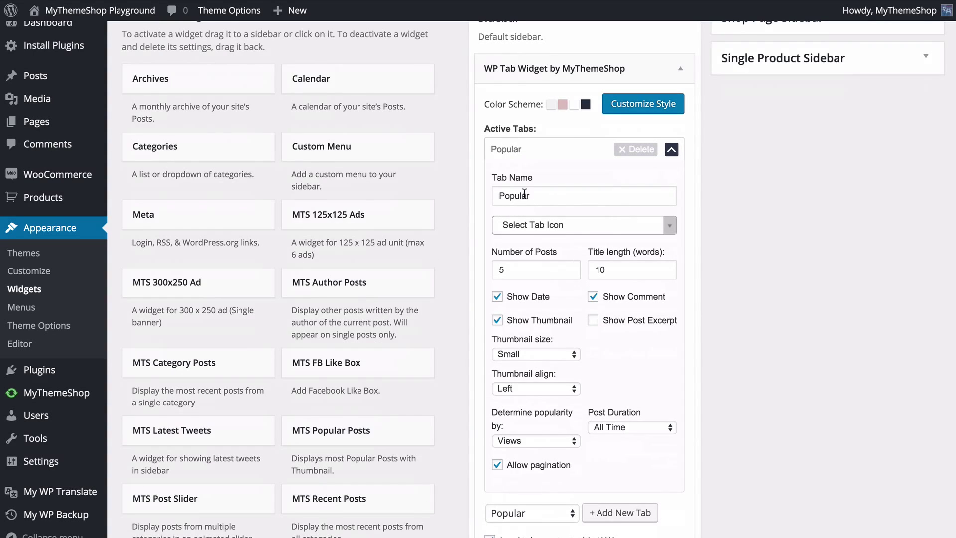
pyautogui.scroll(-2, 526, 187)
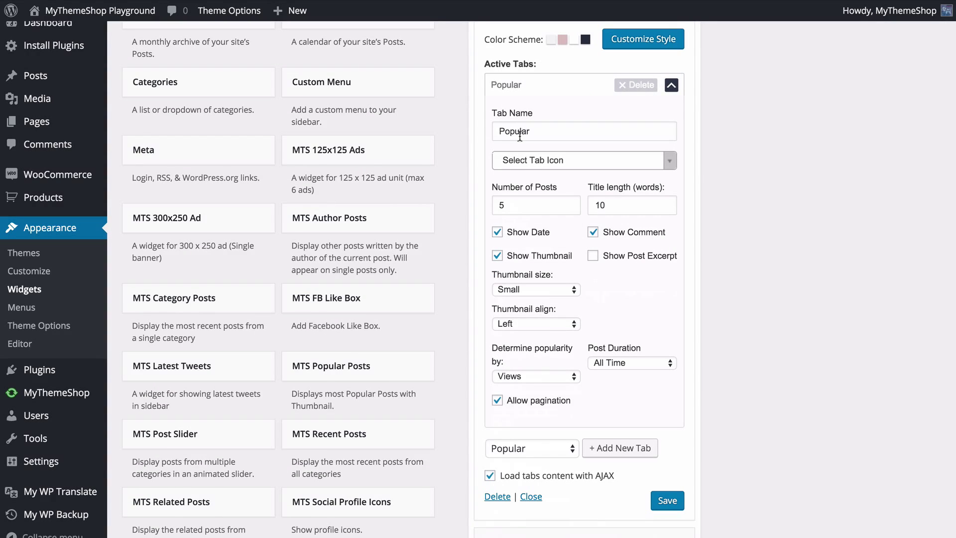
# Search the tab icons for 'pen' and set the Popular tab's icon to Pencil.
pyautogui.click(664, 168)
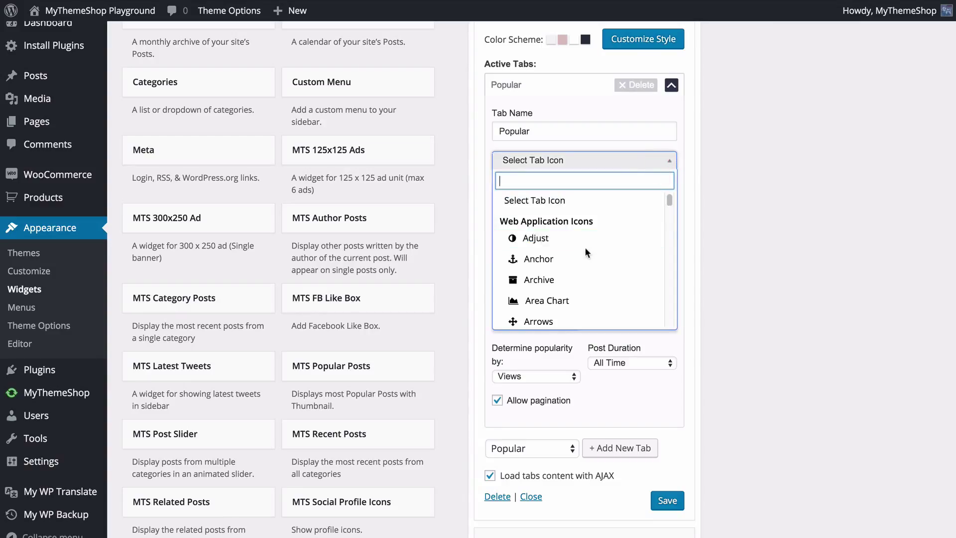
pyautogui.scroll(-5, 586, 249)
pyautogui.scroll(-15, 586, 249)
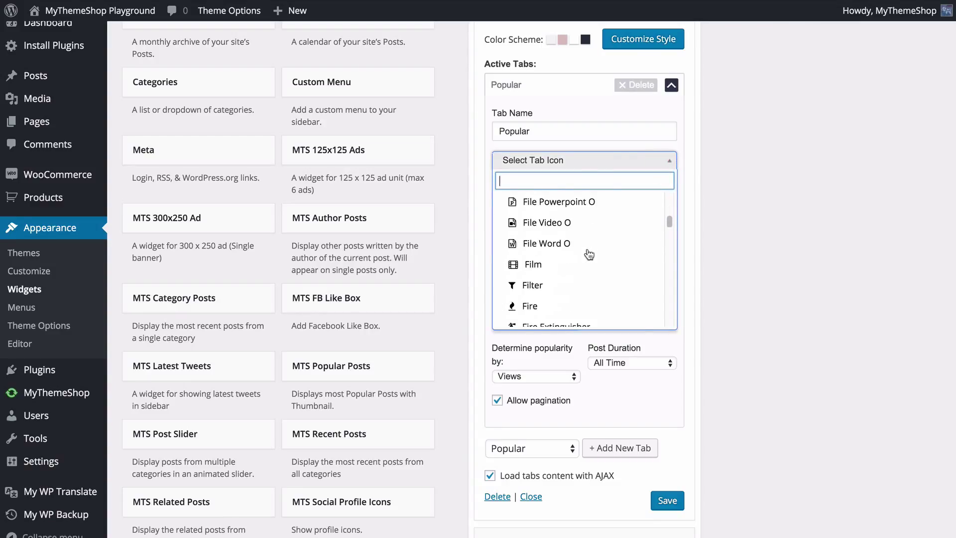
pyautogui.scroll(-20, 587, 254)
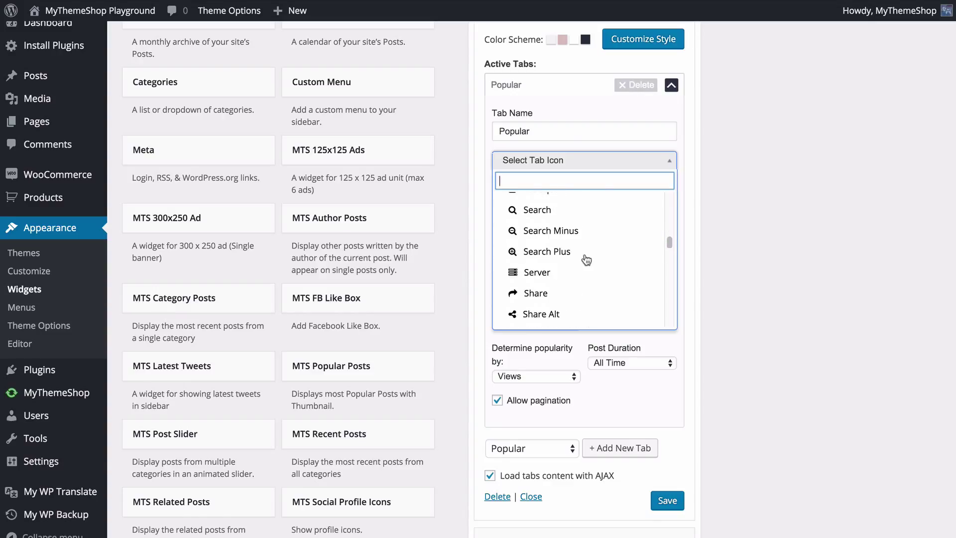
pyautogui.write('pen')
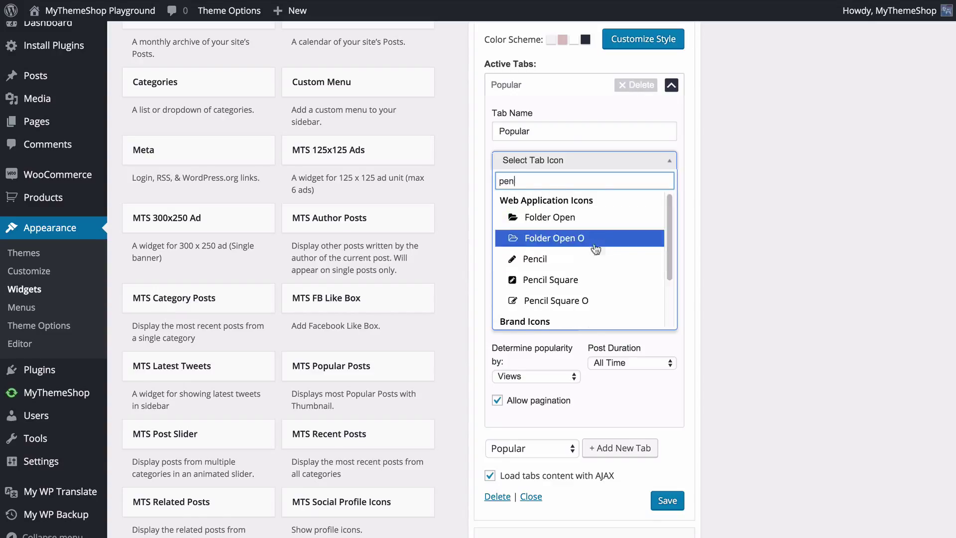
pyautogui.click(578, 259)
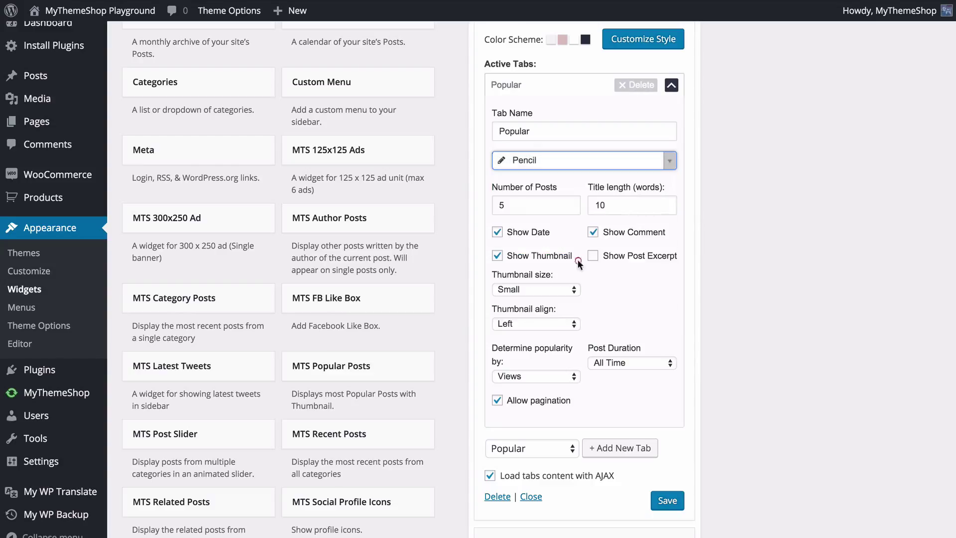
pyautogui.click(636, 298)
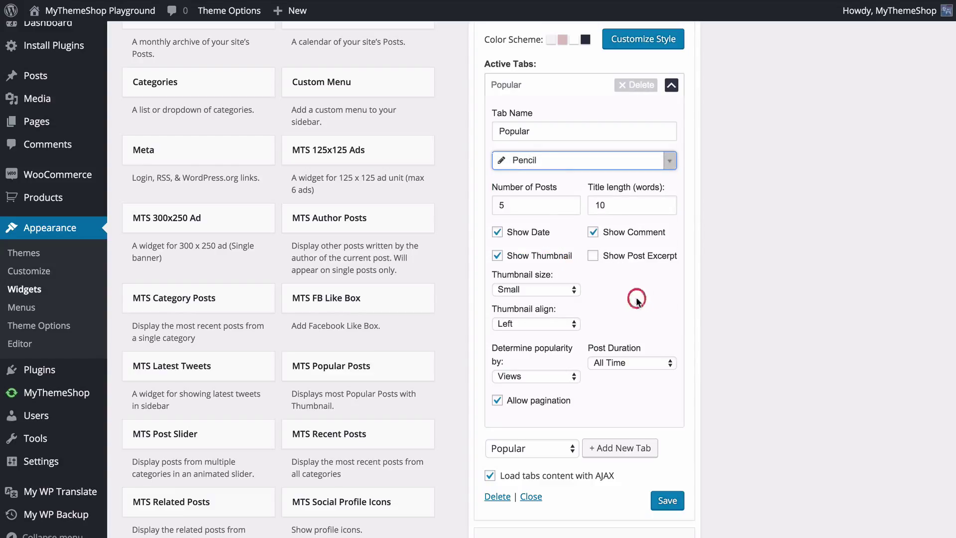
pyautogui.click(544, 205)
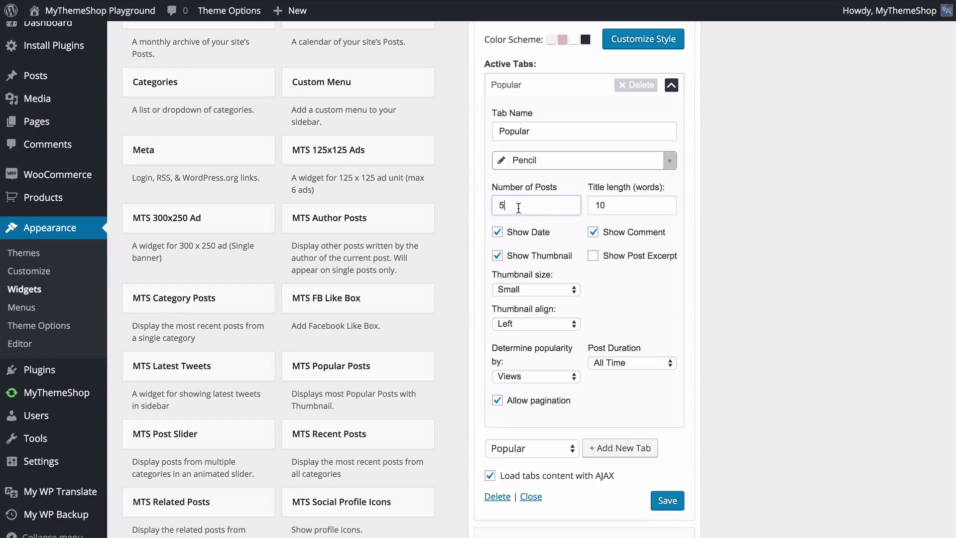
pyautogui.click(622, 206)
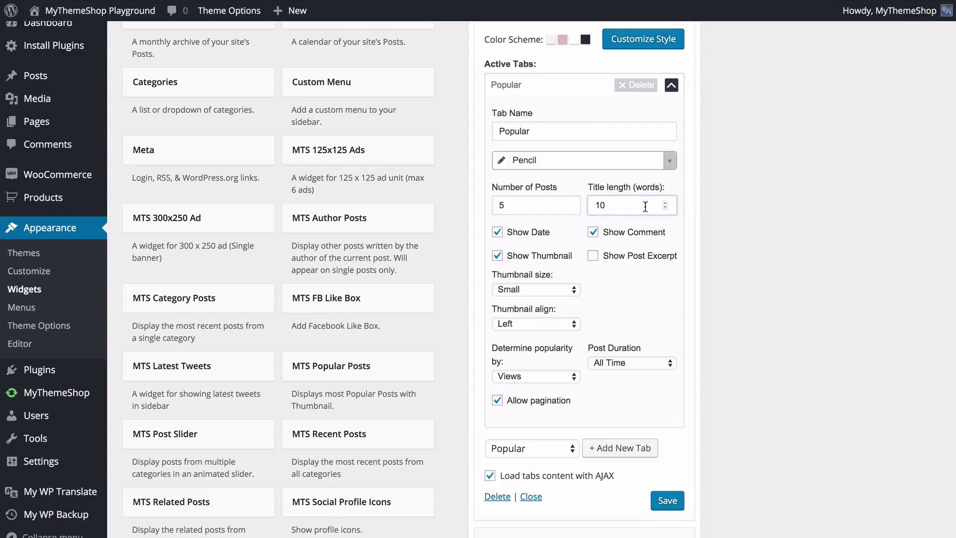
pyautogui.click(665, 208)
pyautogui.click(665, 204)
pyautogui.click(665, 204)
pyautogui.click(643, 257)
pyautogui.click(643, 257)
pyautogui.click(631, 233)
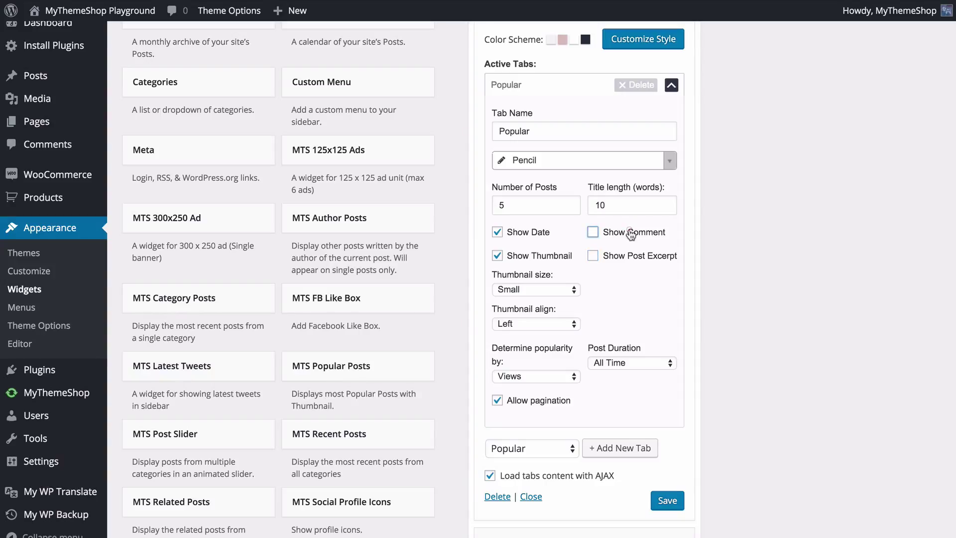
pyautogui.click(630, 233)
pyautogui.click(629, 259)
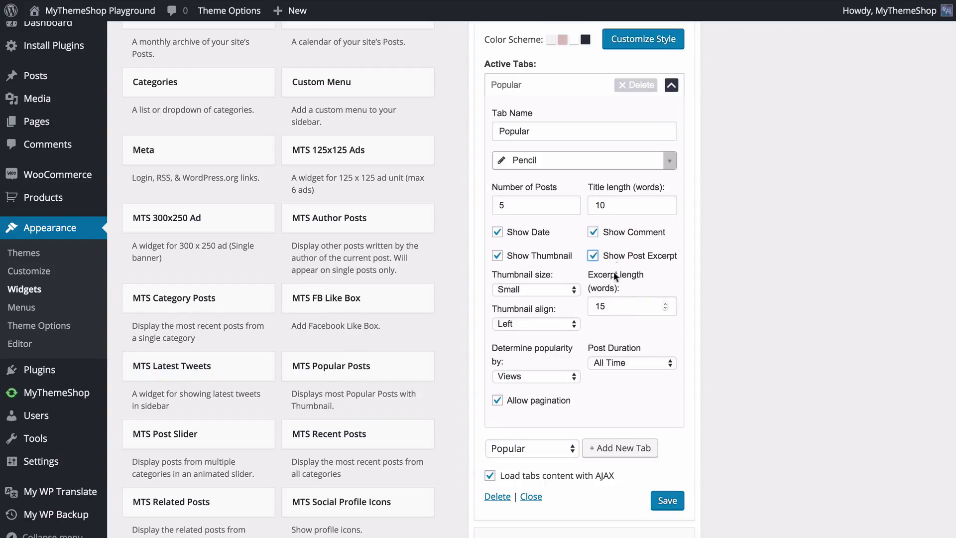
pyautogui.click(615, 256)
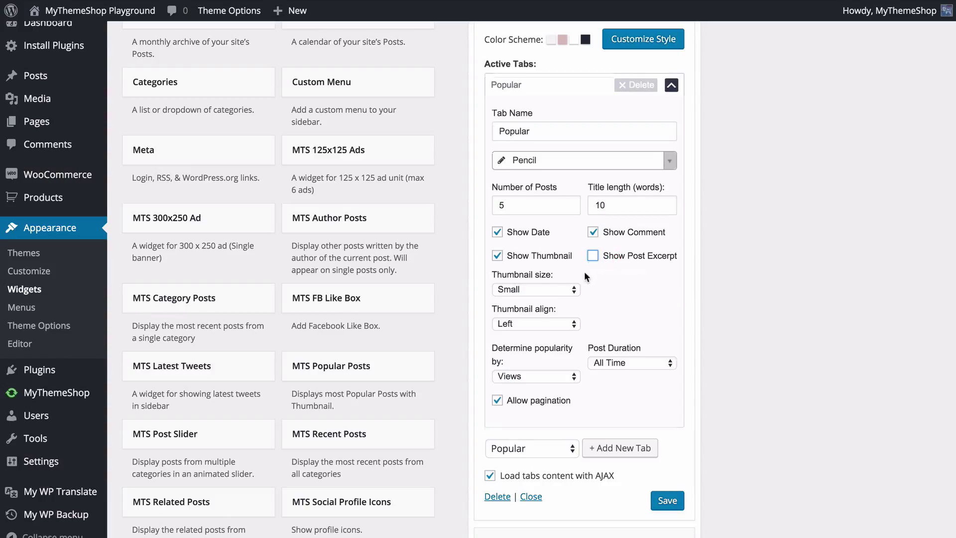
pyautogui.click(570, 291)
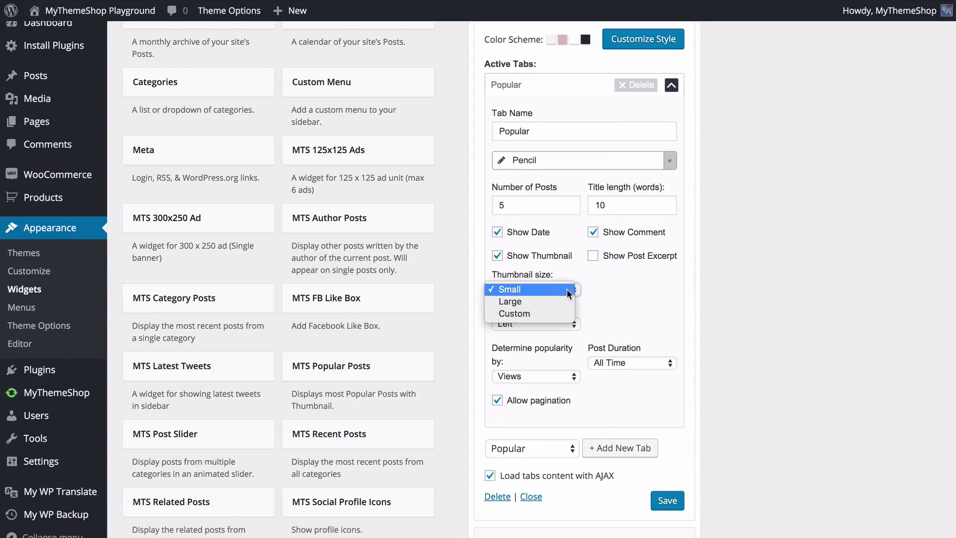
# Keep the Popular tab's thumbnail size at Small and alignment at Left.
pyautogui.click(557, 313)
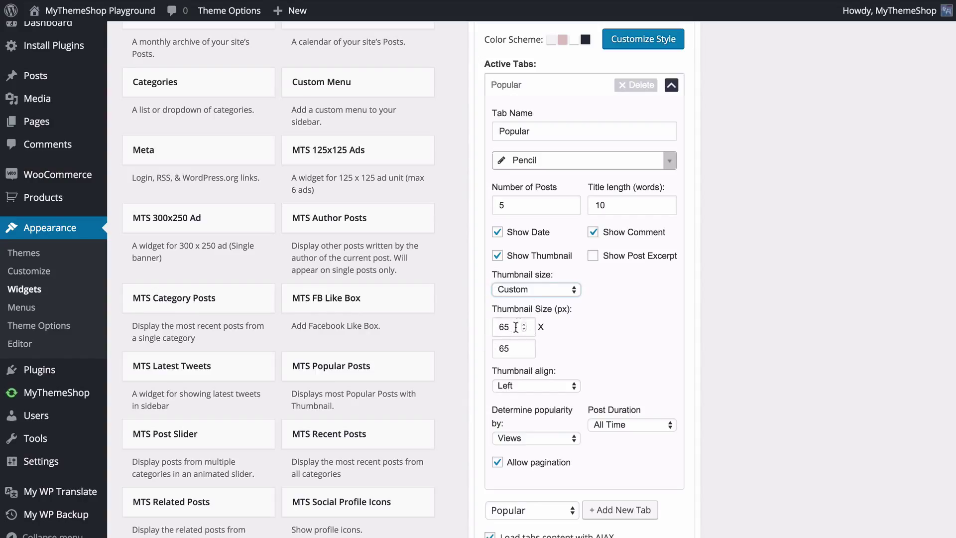
pyautogui.click(554, 291)
pyautogui.click(551, 267)
pyautogui.scroll(-1, 634, 316)
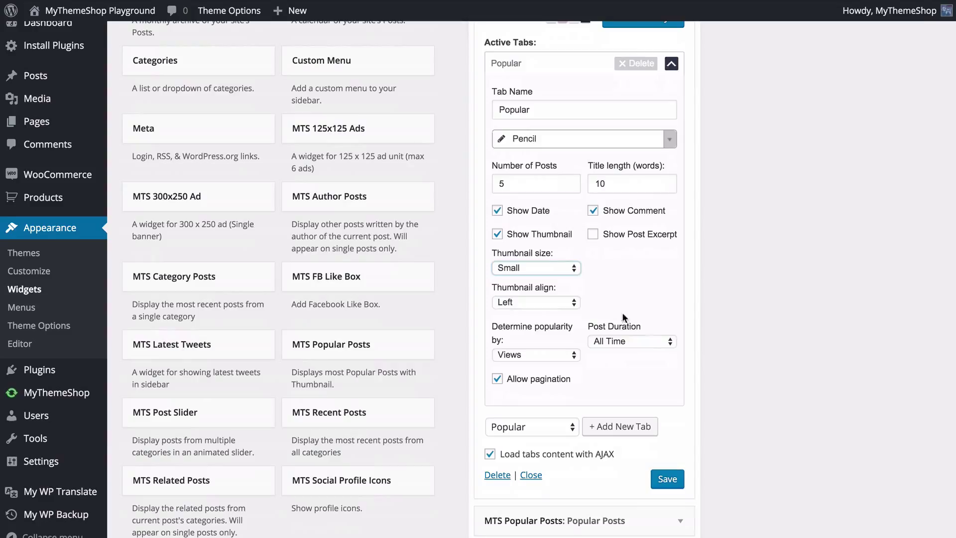
pyautogui.click(559, 306)
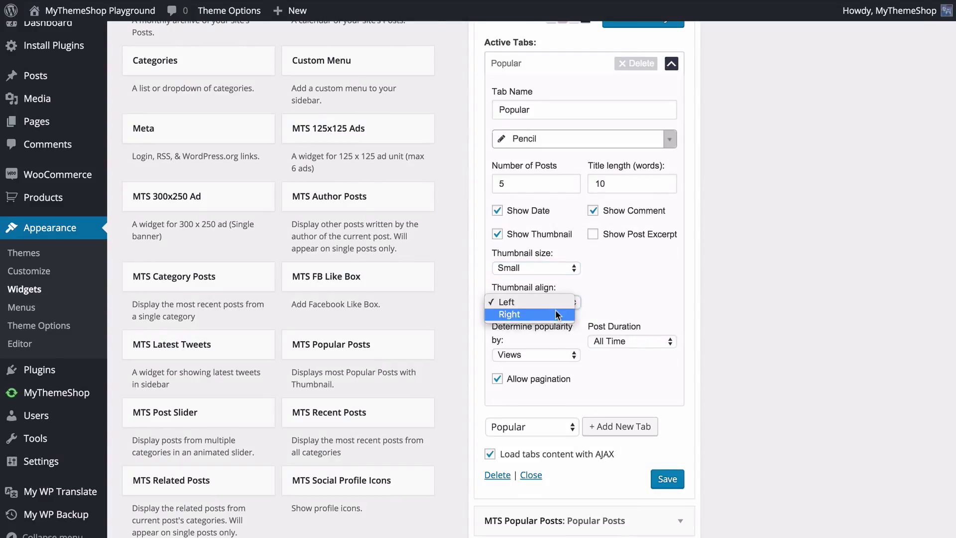
pyautogui.click(628, 292)
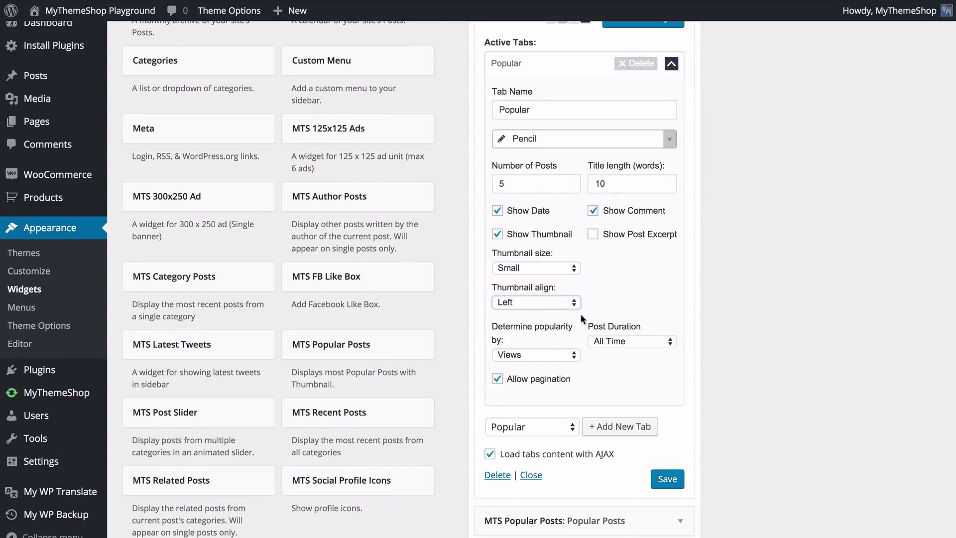
# Set the Popular tab's post duration to All Time and rank popularity by Views.
pyautogui.click(545, 355)
pyautogui.click(545, 367)
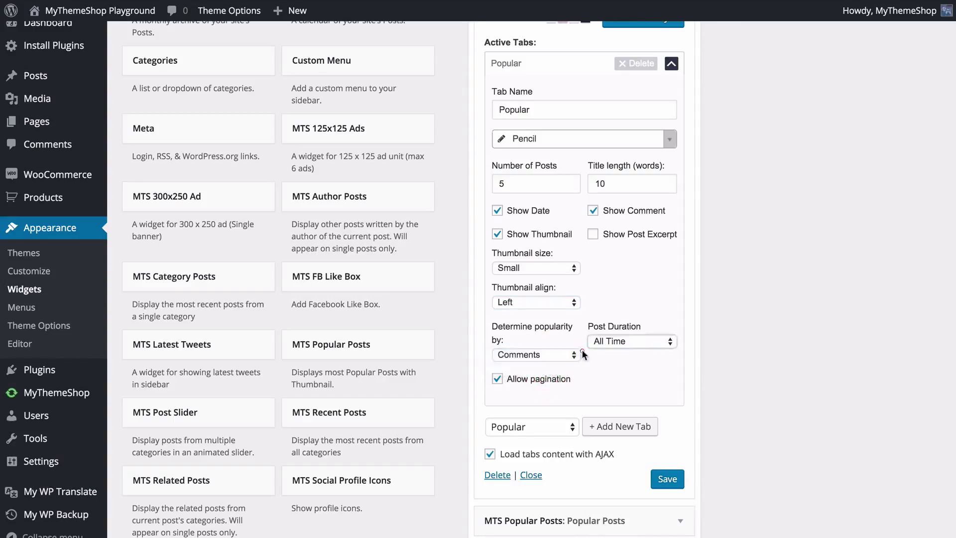
pyautogui.click(597, 343)
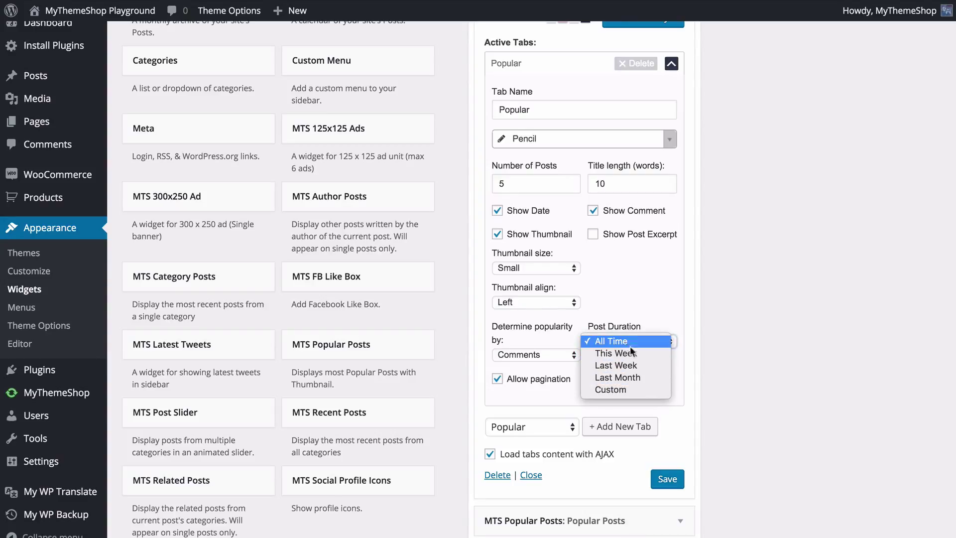
pyautogui.click(637, 390)
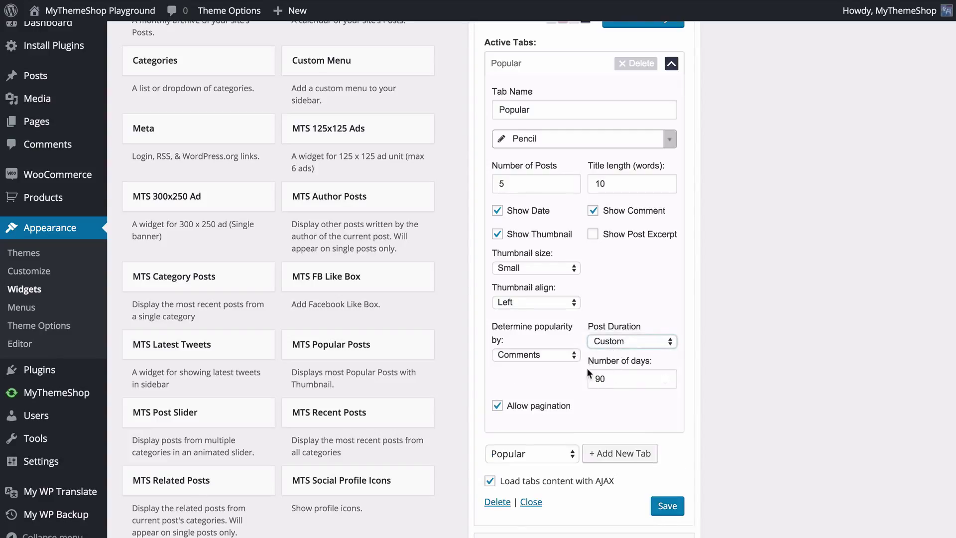
pyautogui.click(599, 343)
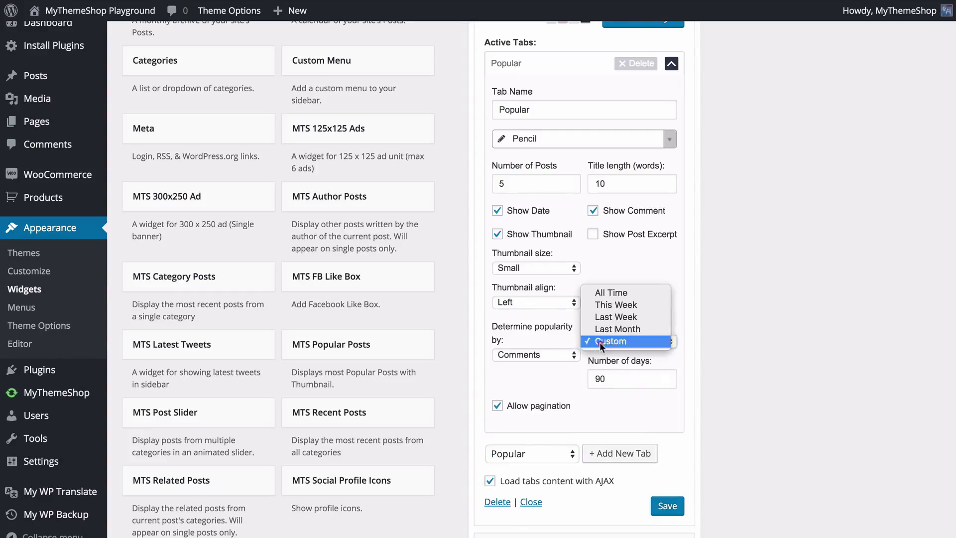
pyautogui.click(603, 295)
pyautogui.click(566, 350)
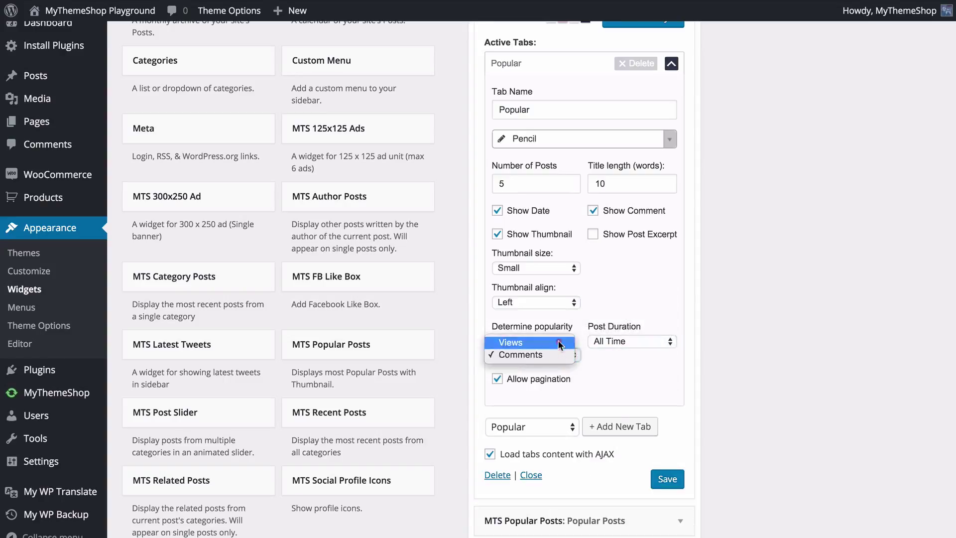
pyautogui.click(565, 339)
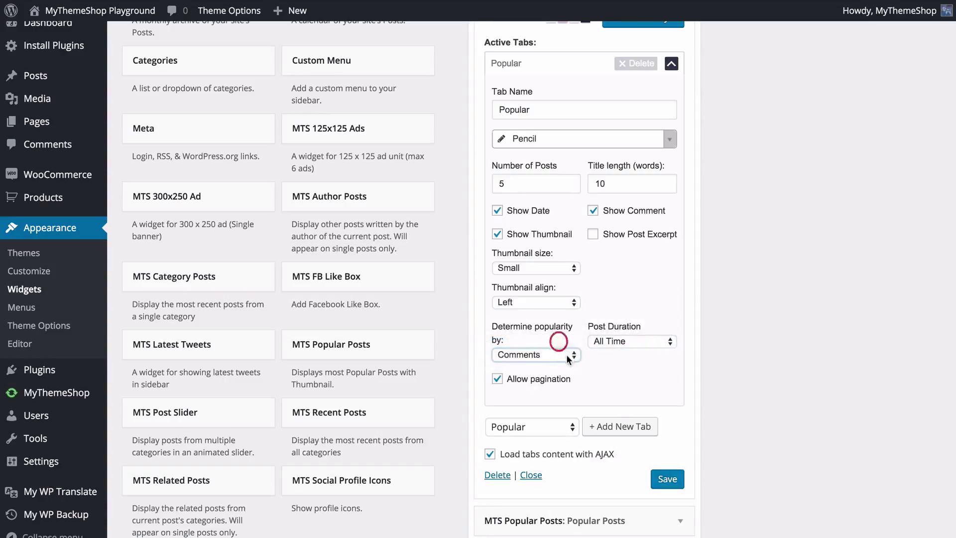
# Keep pagination enabled on the Popular tab and save the tab widget.
pyautogui.click(547, 382)
pyautogui.click(547, 384)
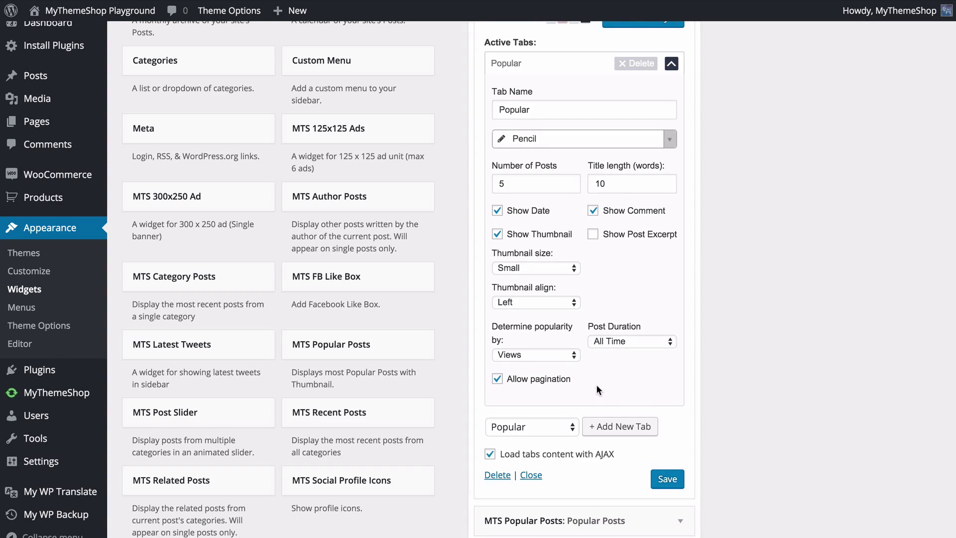
pyautogui.click(655, 476)
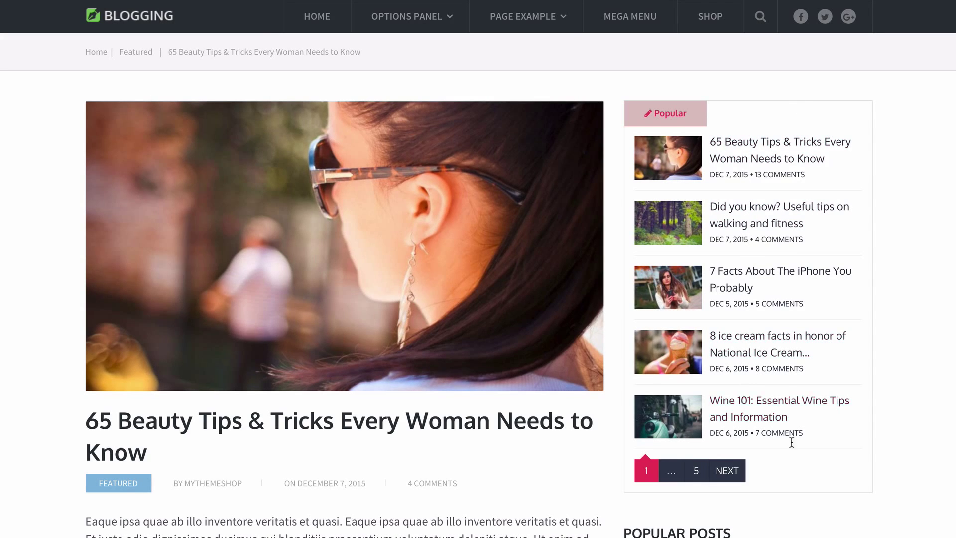
pyautogui.click(724, 475)
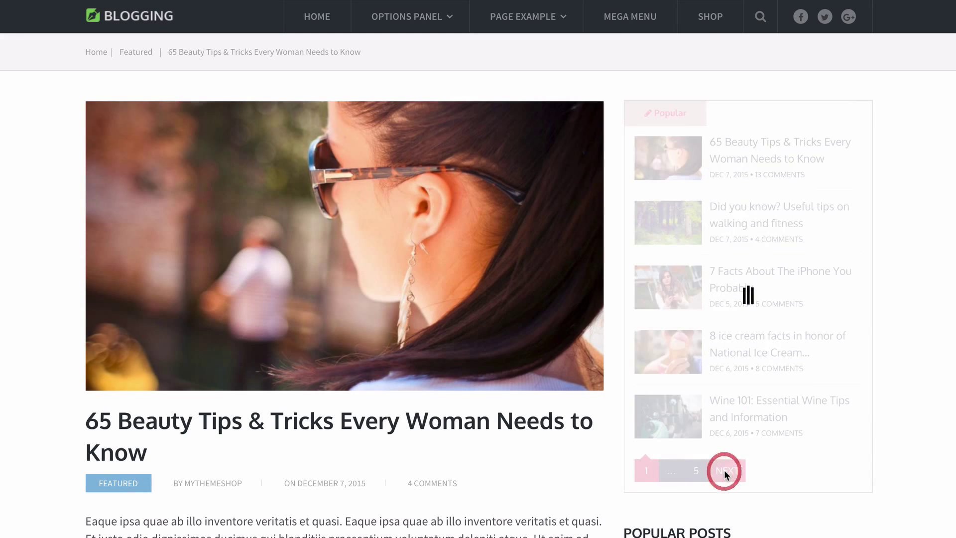
pyautogui.click(656, 490)
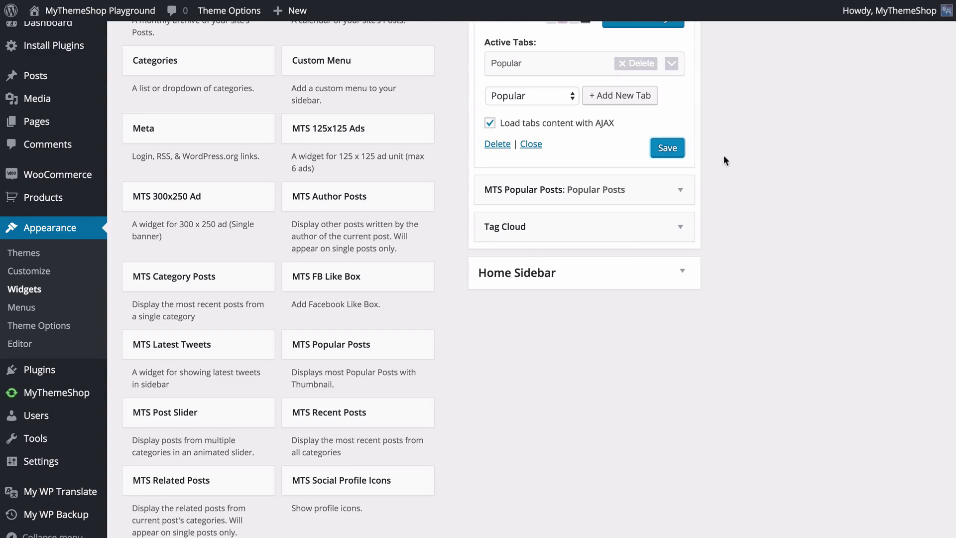
pyautogui.scroll(5, 725, 165)
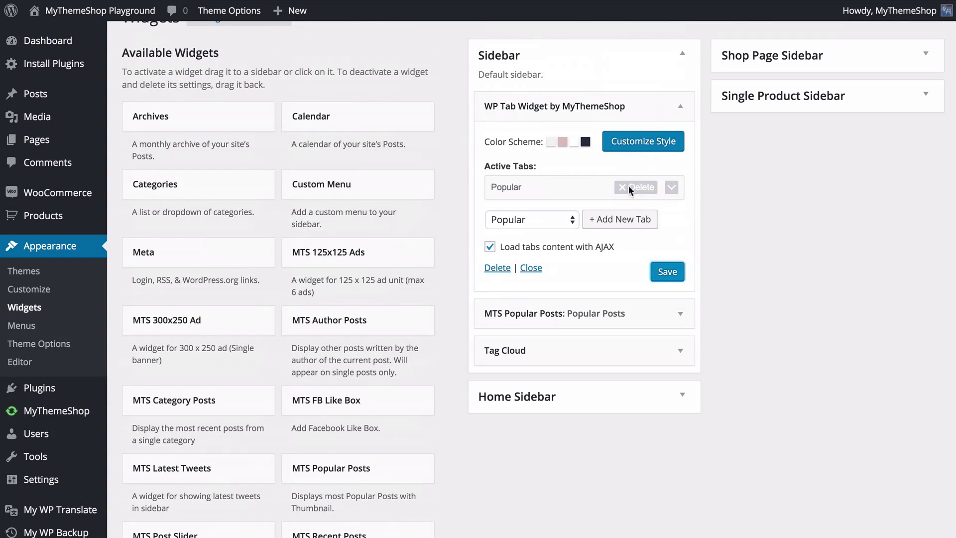
# Add a Latest tab below Popular and expand its settings.
pyautogui.click(536, 220)
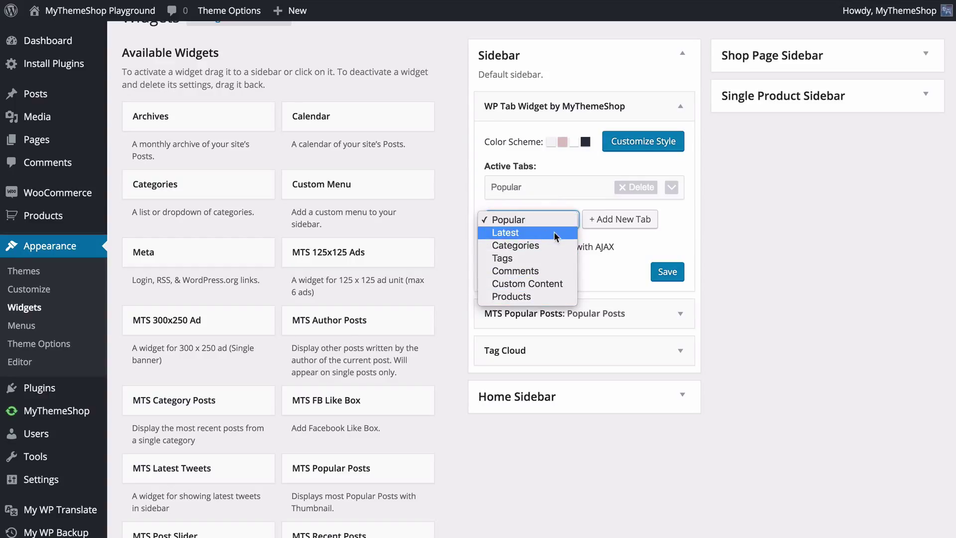
pyautogui.click(556, 234)
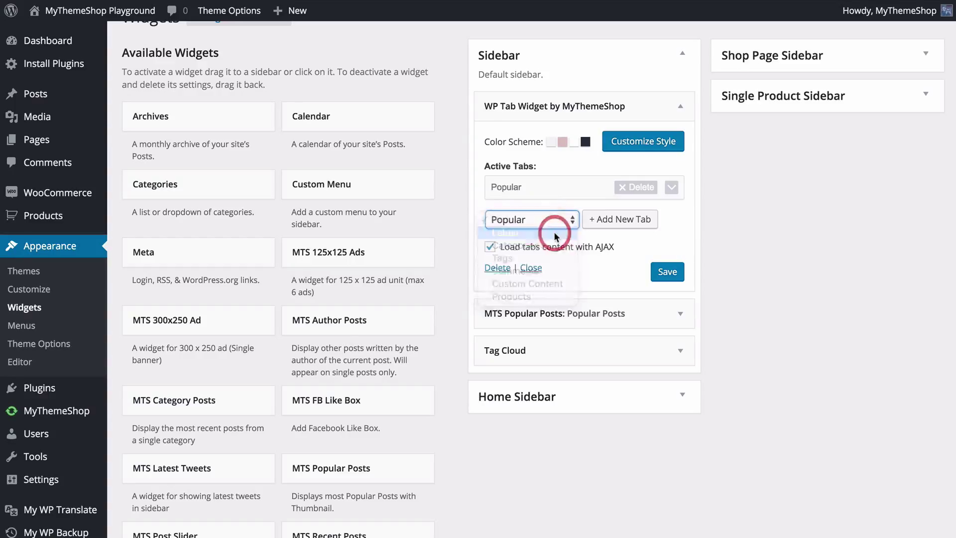
pyautogui.click(608, 220)
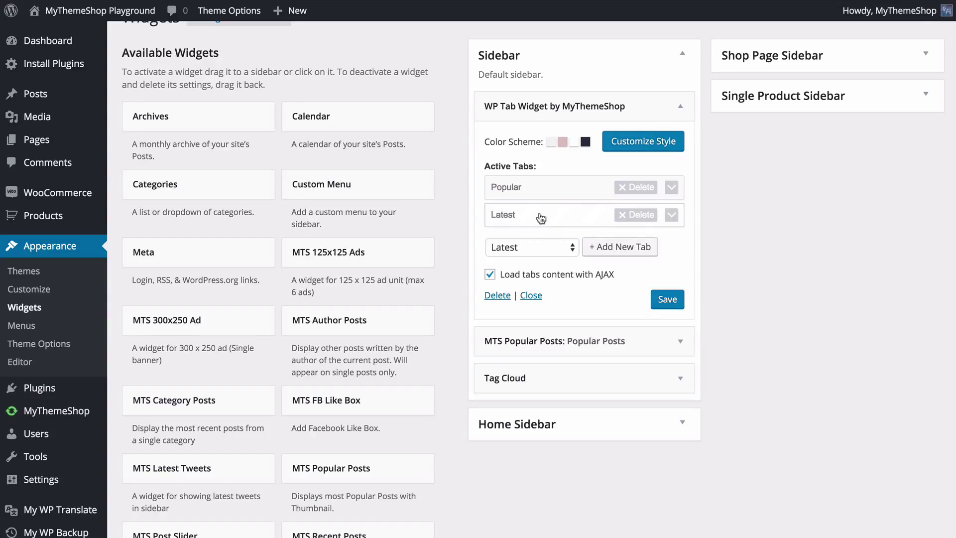
pyautogui.moveTo(545, 222)
pyautogui.mouseDown()
pyautogui.moveTo(542, 185)
pyautogui.moveTo(550, 222)
pyautogui.mouseUp()
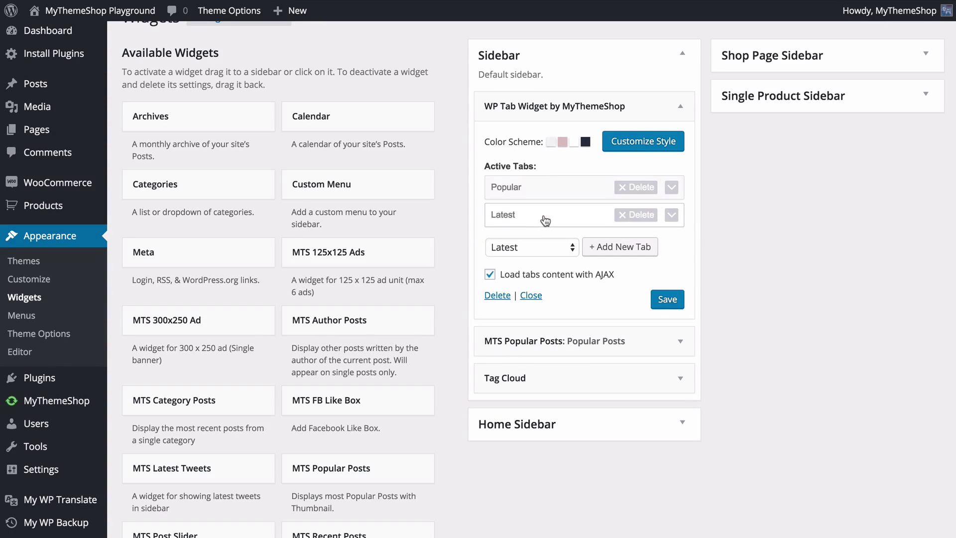
pyautogui.click(544, 218)
pyautogui.scroll(-2, 649, 242)
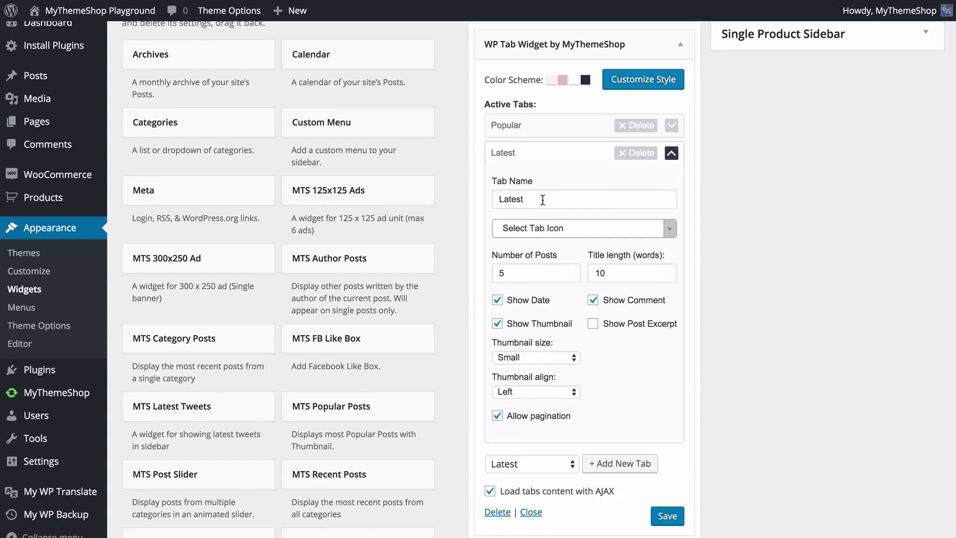
# Give the Latest tab the Anchor icon and adjust its number of posts.
pyautogui.scroll(-1, 542, 199)
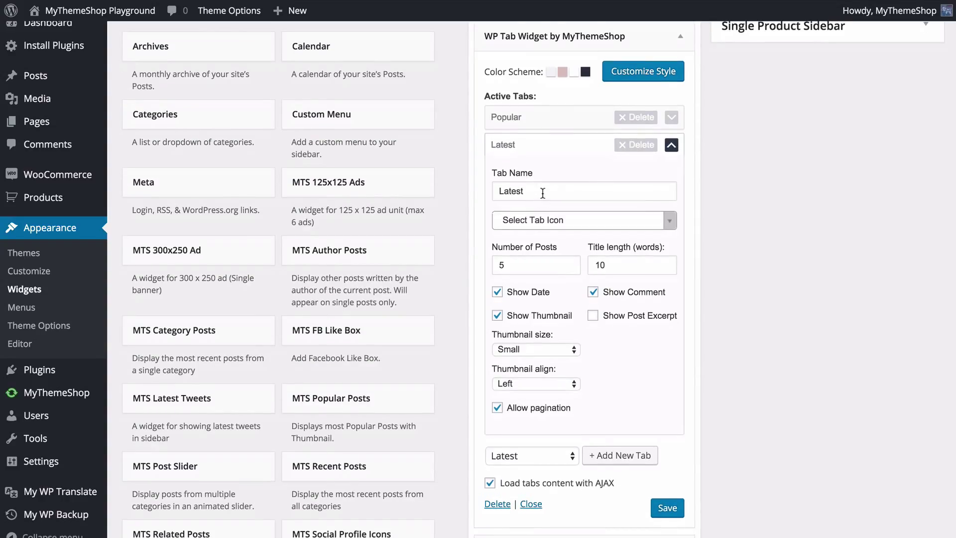
pyautogui.click(551, 222)
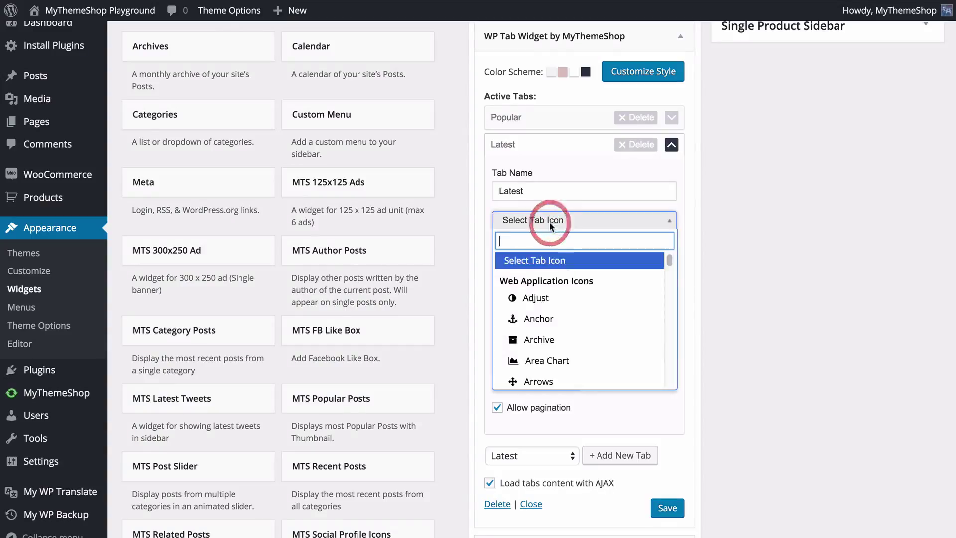
pyautogui.click(585, 319)
pyautogui.click(525, 267)
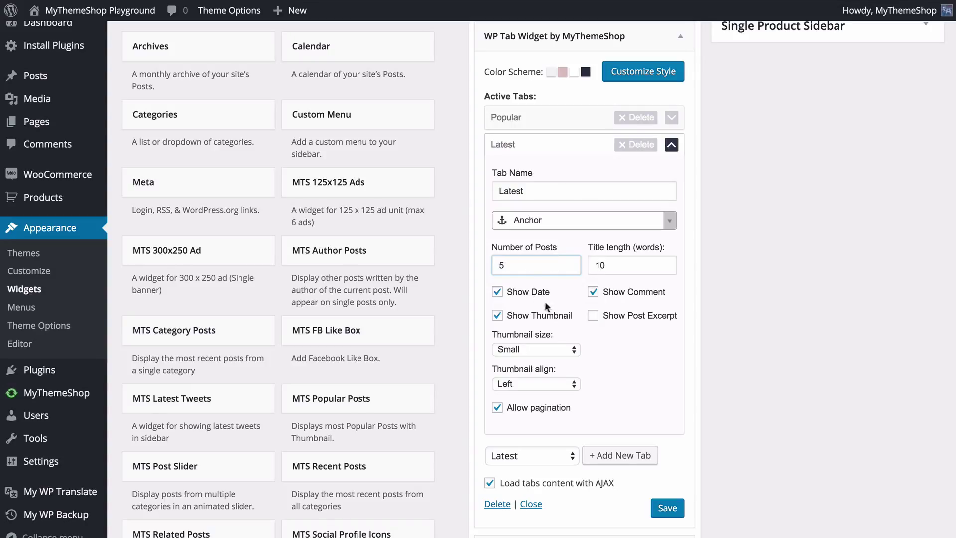
# Show excerpts on the Latest tab, hide thumbnails, comment counts and pagination, and save.
pyautogui.click(649, 316)
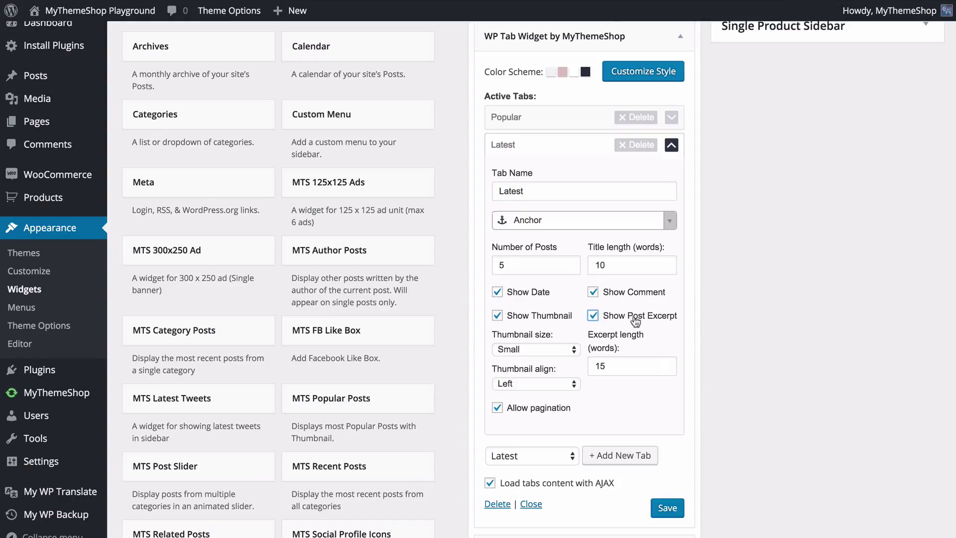
pyautogui.click(546, 318)
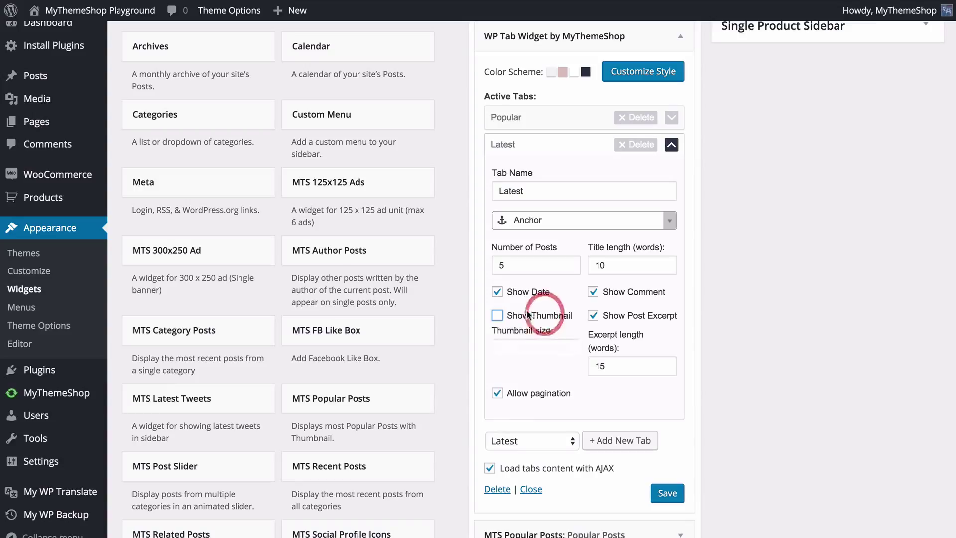
pyautogui.click(612, 298)
pyautogui.scroll(-1, 549, 335)
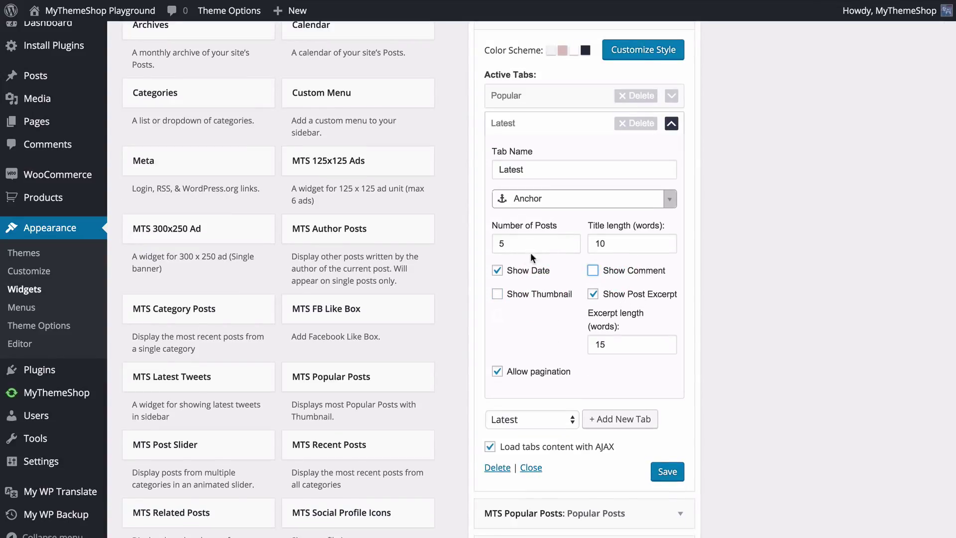
pyautogui.click(546, 372)
pyautogui.click(667, 471)
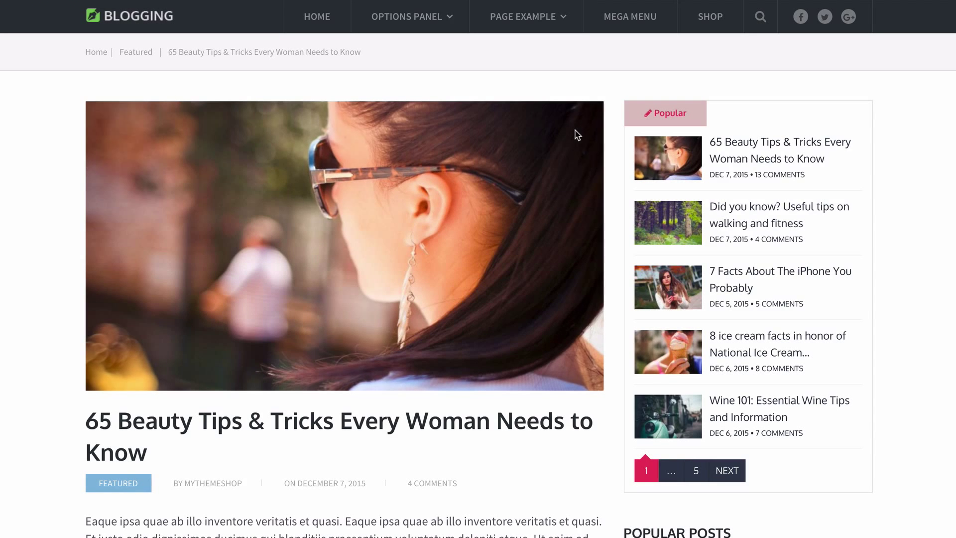
pyautogui.press('F5')
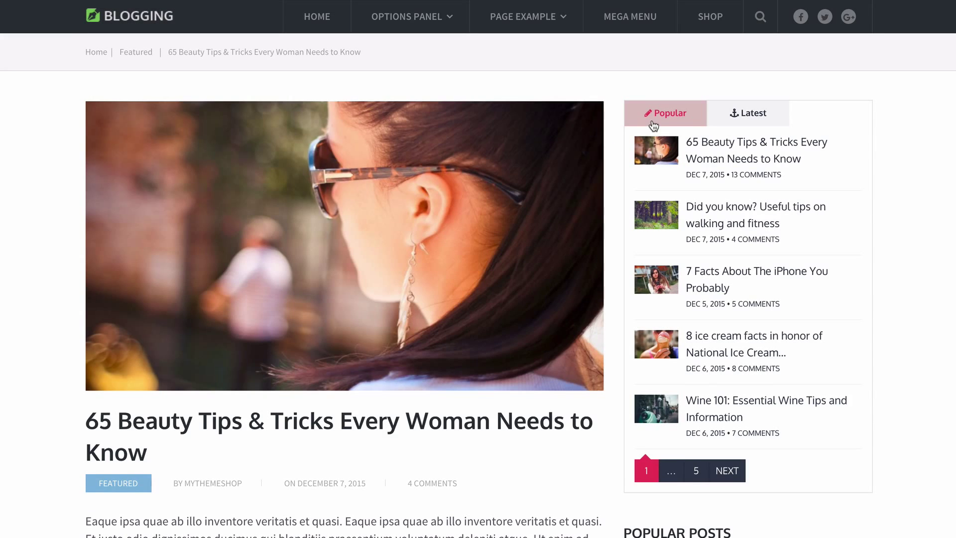
pyautogui.click(763, 123)
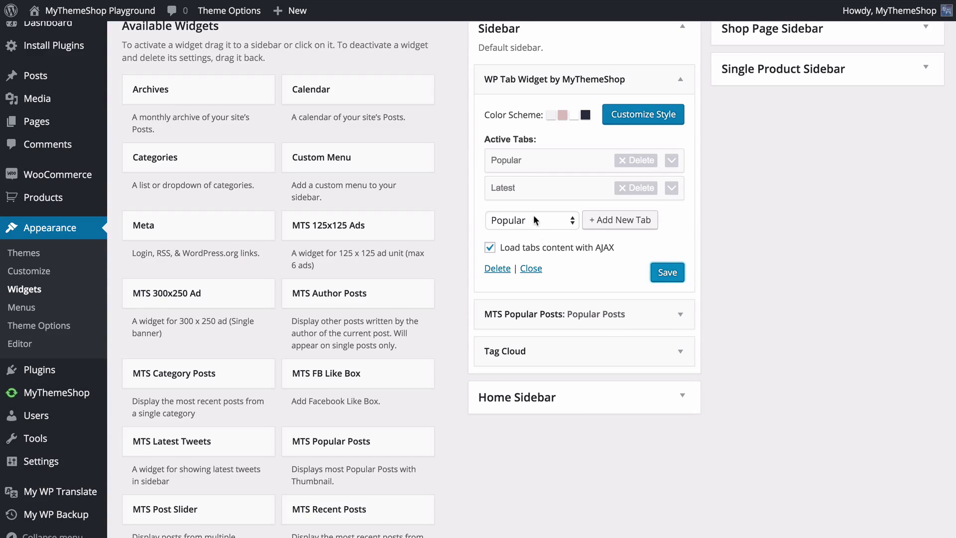
# Hide dates on the Latest tab, raise its excerpt length to 20 words, and save.
pyautogui.click(548, 187)
pyautogui.scroll(-1, 546, 222)
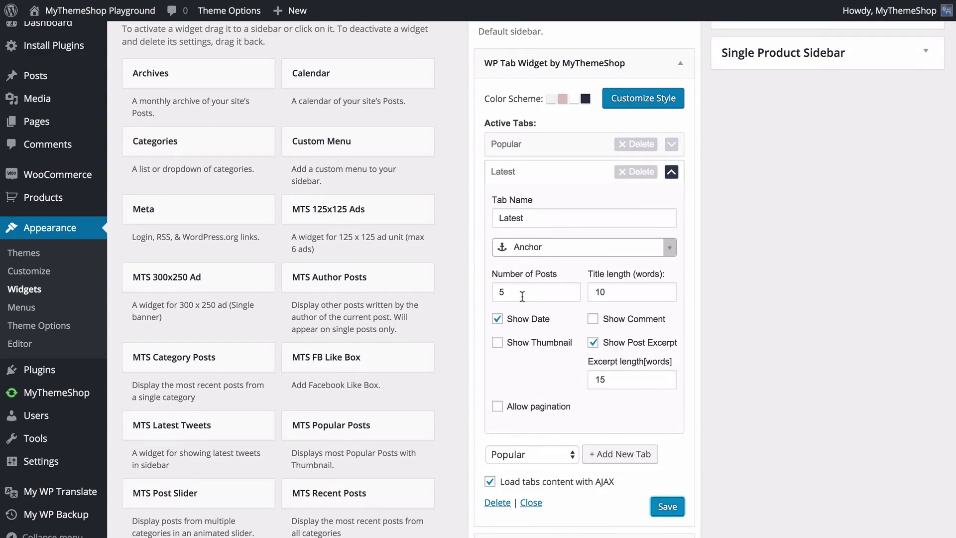
pyautogui.click(503, 319)
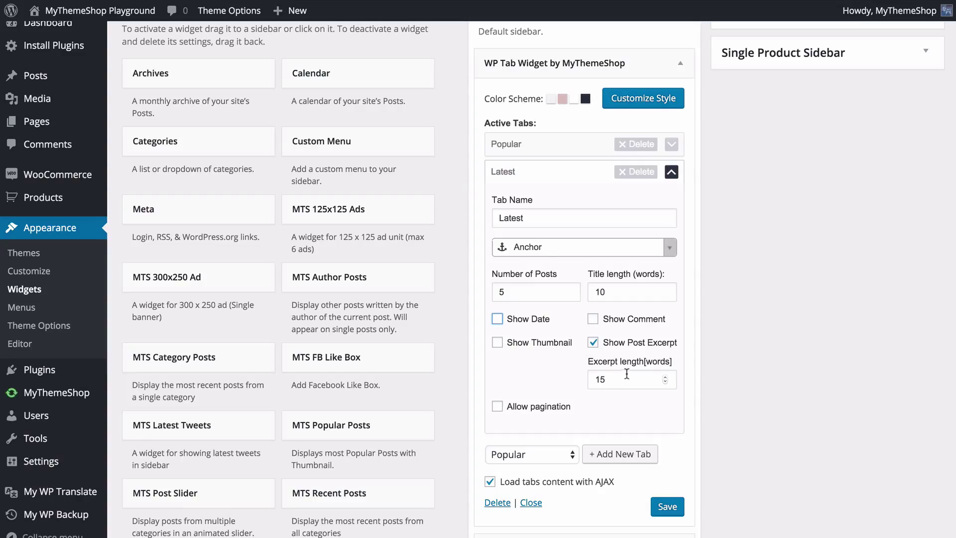
pyautogui.click(665, 376)
pyautogui.click(665, 377)
pyautogui.click(665, 376)
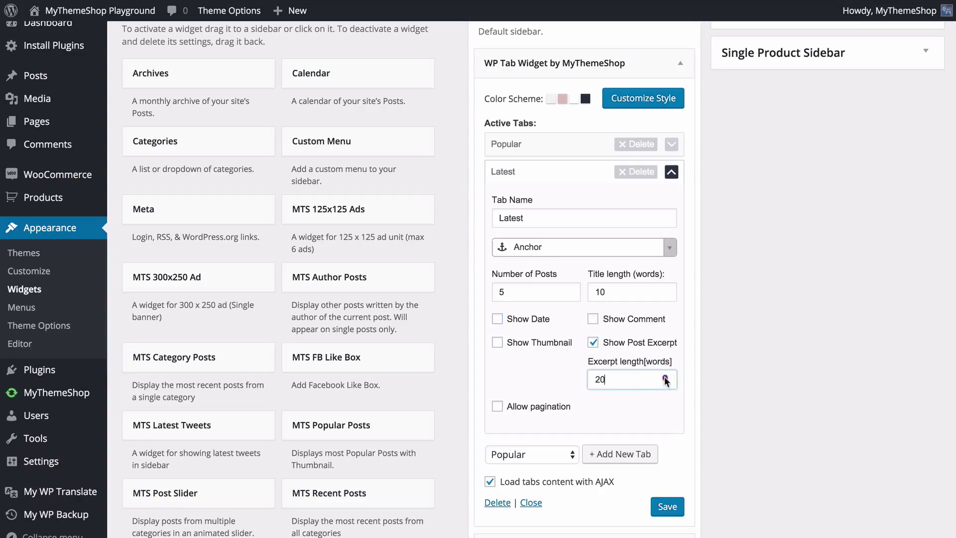
pyautogui.click(667, 506)
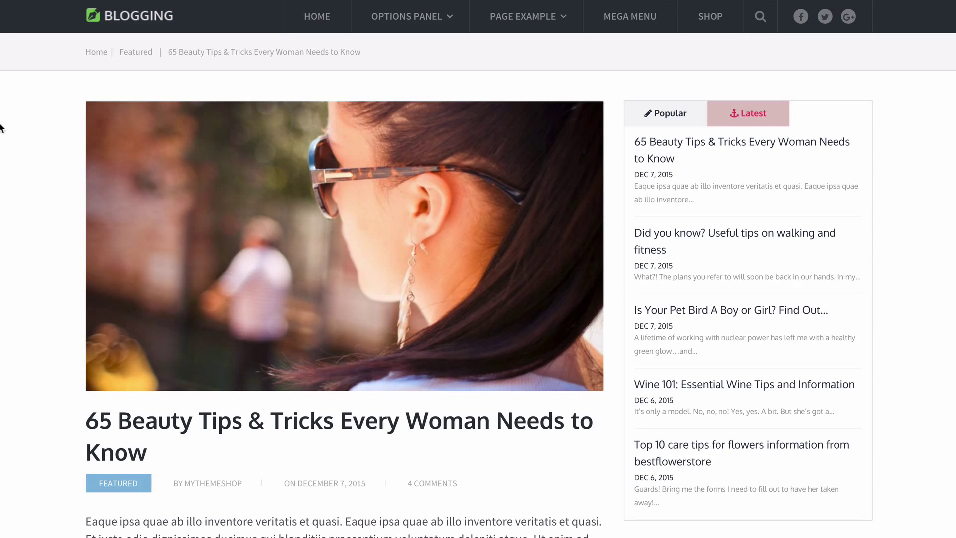
# Reload the blog page and view the Latest tab's posts with excerpts.
pyautogui.press('F5')
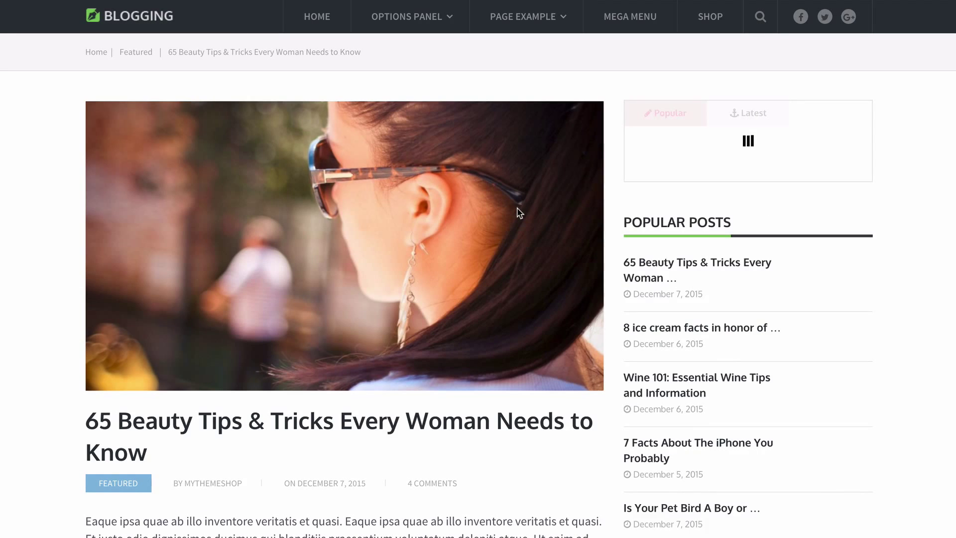
pyautogui.click(742, 113)
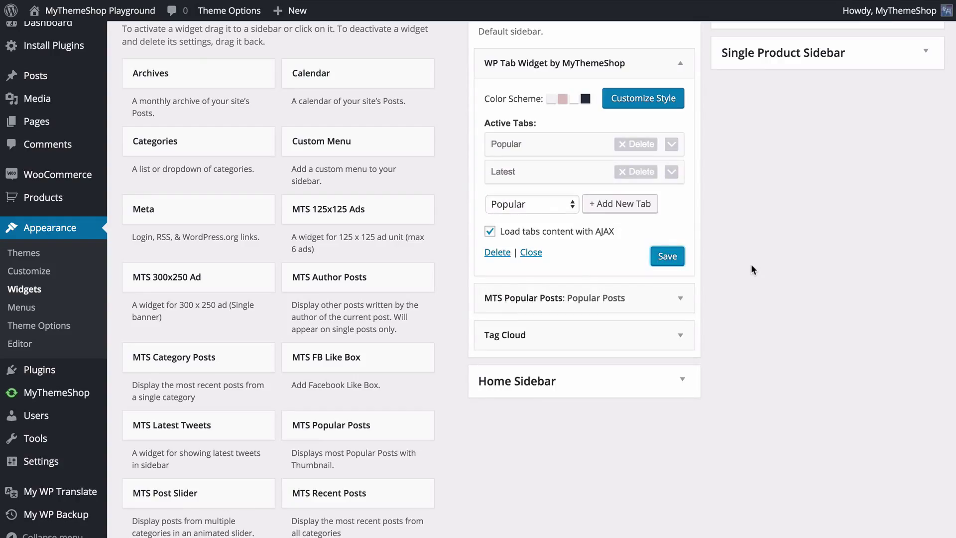
# Add a Categories tab to the tab widget and expand its settings.
pyautogui.click(536, 213)
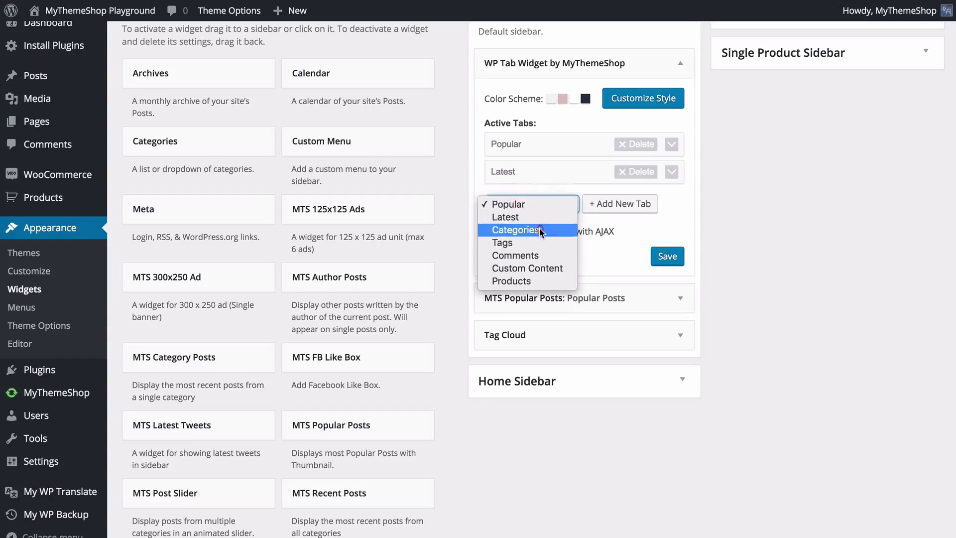
pyautogui.click(539, 228)
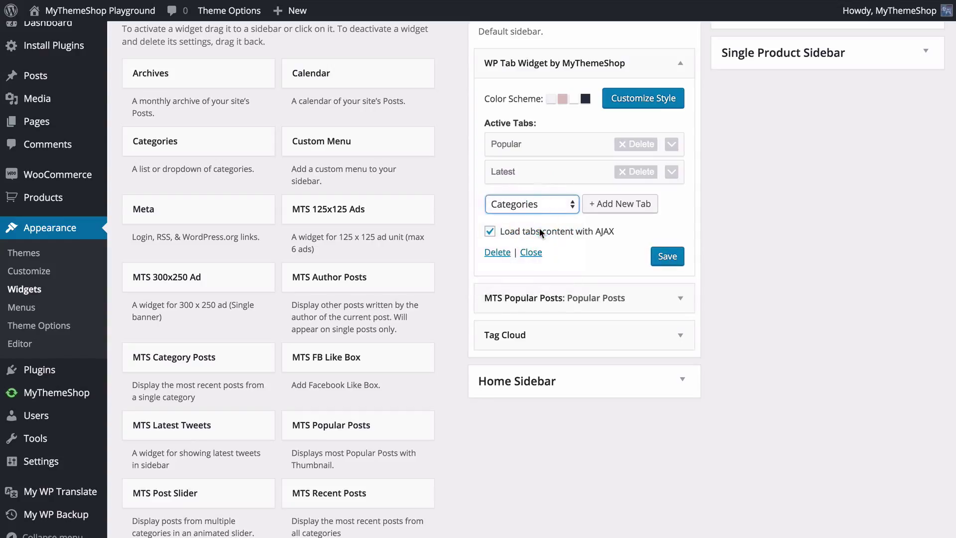
pyautogui.click(609, 203)
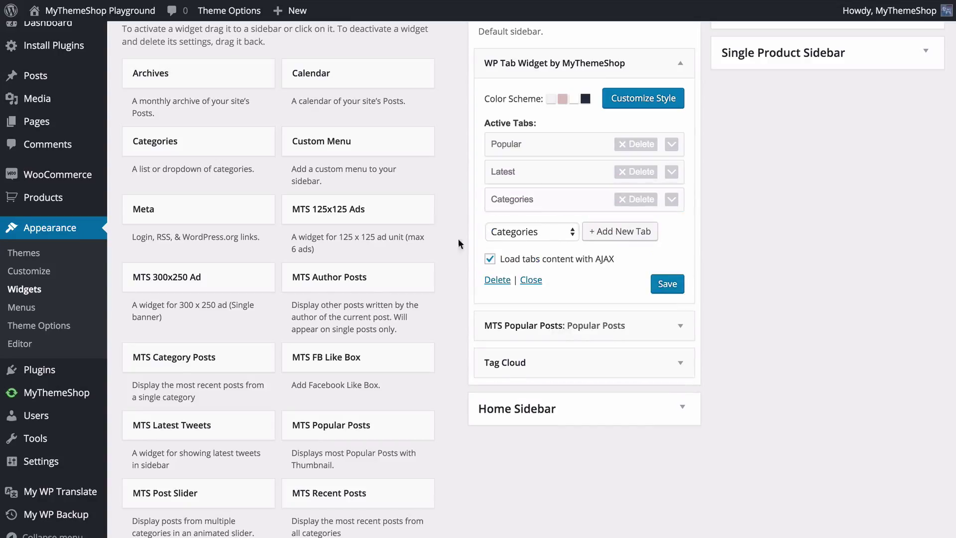
pyautogui.moveTo(530, 202)
pyautogui.mouseDown()
pyautogui.moveTo(525, 171)
pyautogui.moveTo(531, 201)
pyautogui.mouseUp()
pyautogui.click(546, 200)
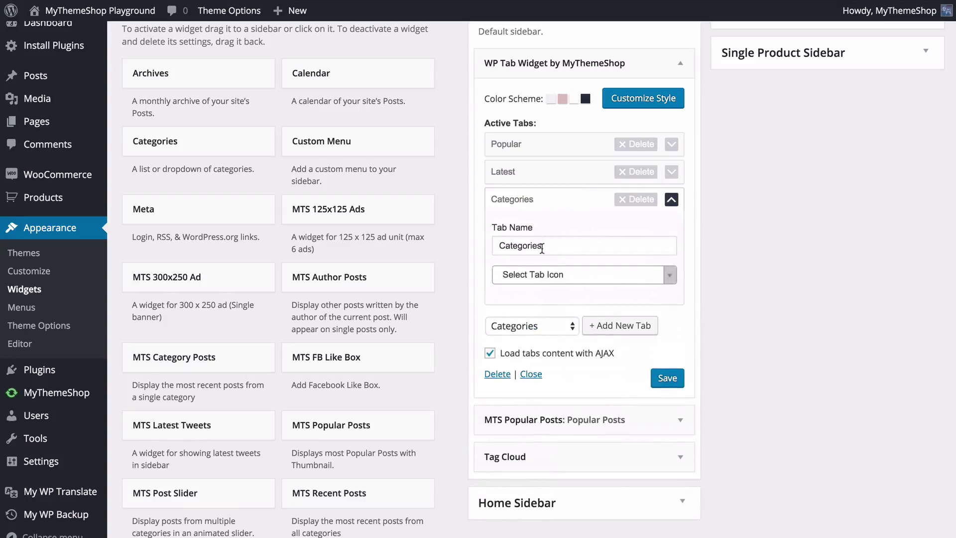
pyautogui.scroll(-1, 549, 248)
pyautogui.scroll(-1, 550, 249)
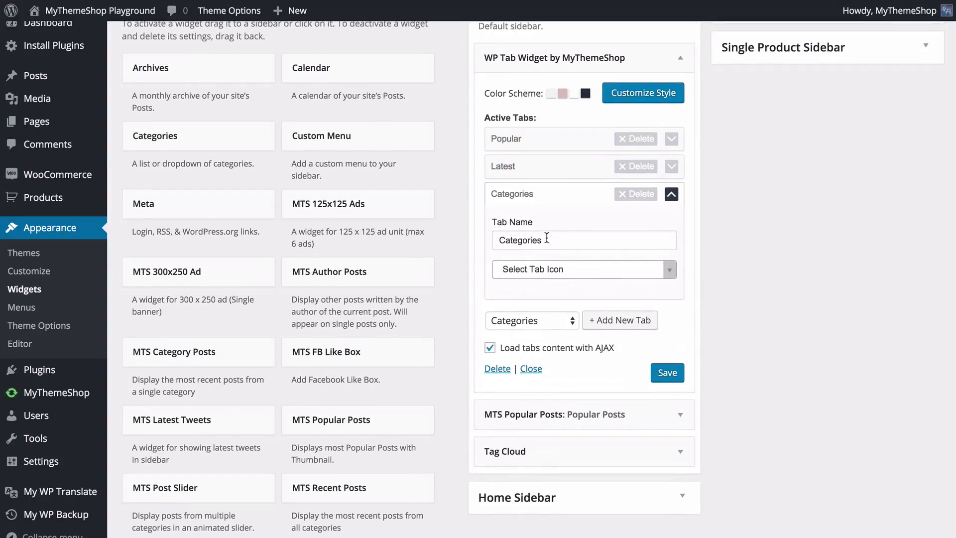
pyautogui.scroll(-1, 546, 237)
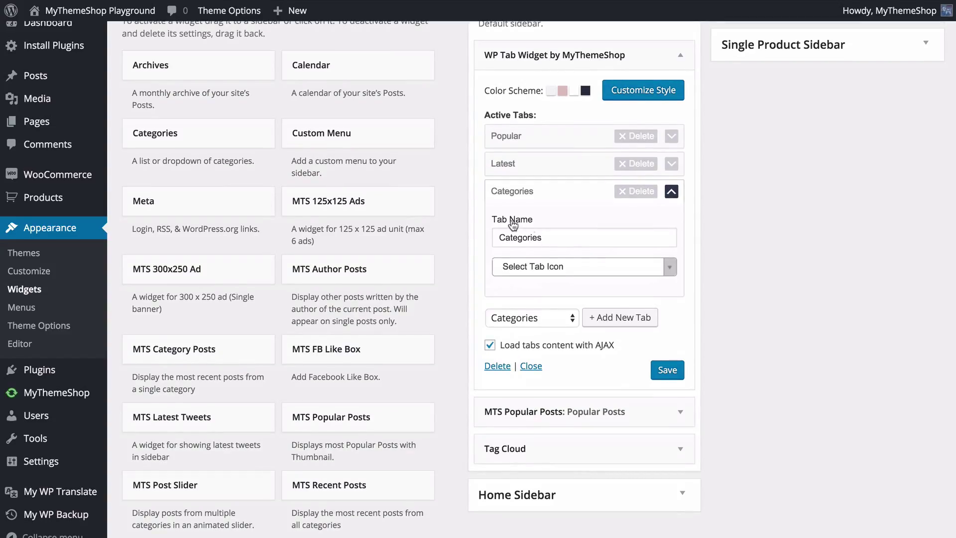
# Set the Categories tab's icon to Check and save the widget.
pyautogui.click(539, 267)
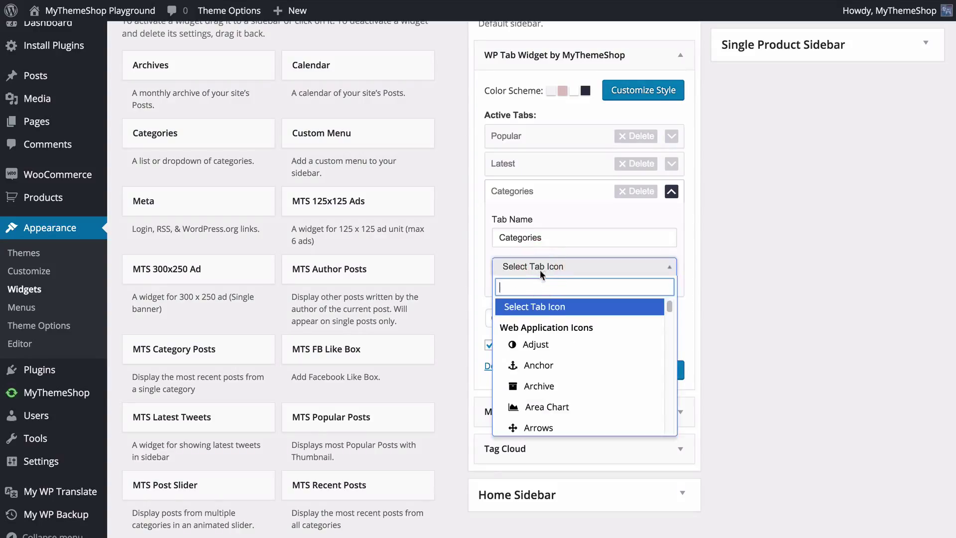
pyautogui.scroll(-10, 566, 348)
pyautogui.scroll(-8, 568, 350)
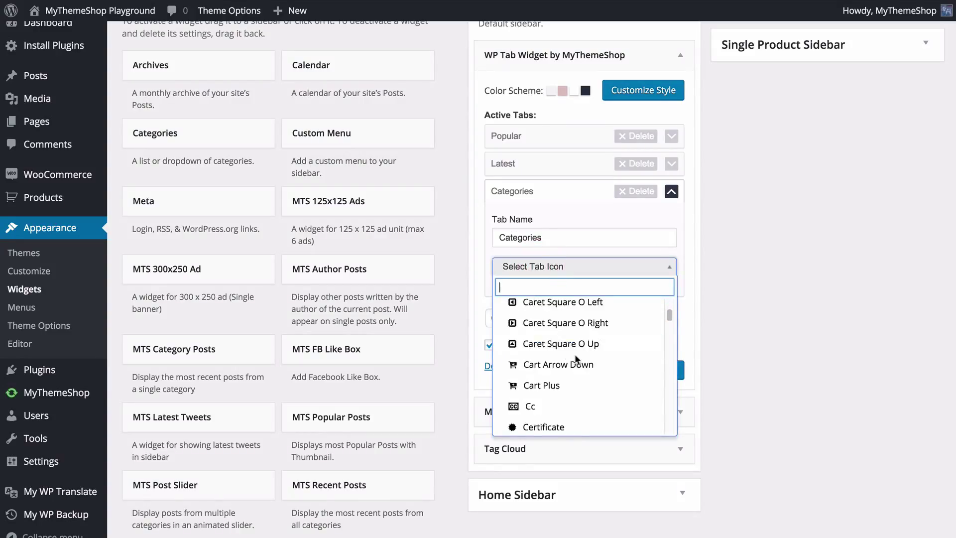
pyautogui.scroll(-3, 575, 355)
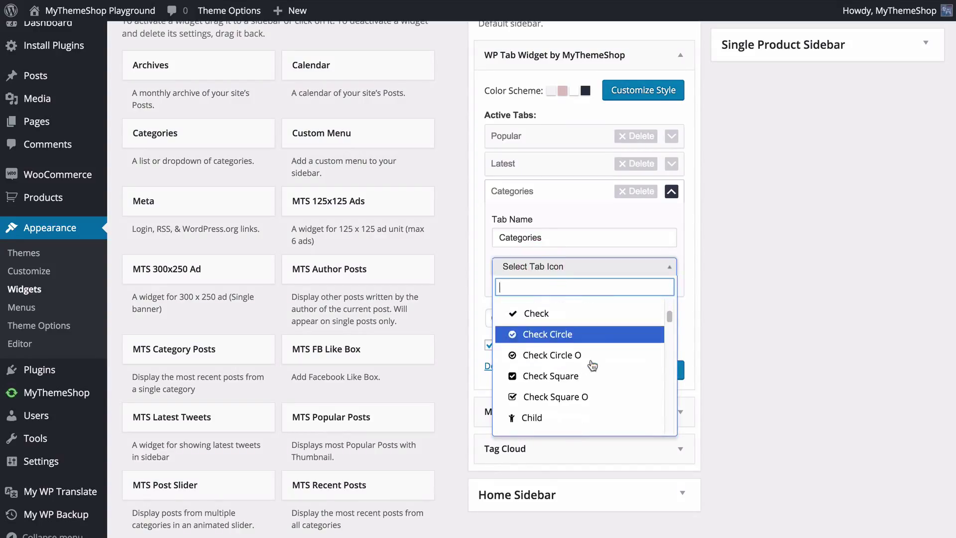
pyautogui.click(569, 313)
pyautogui.click(670, 371)
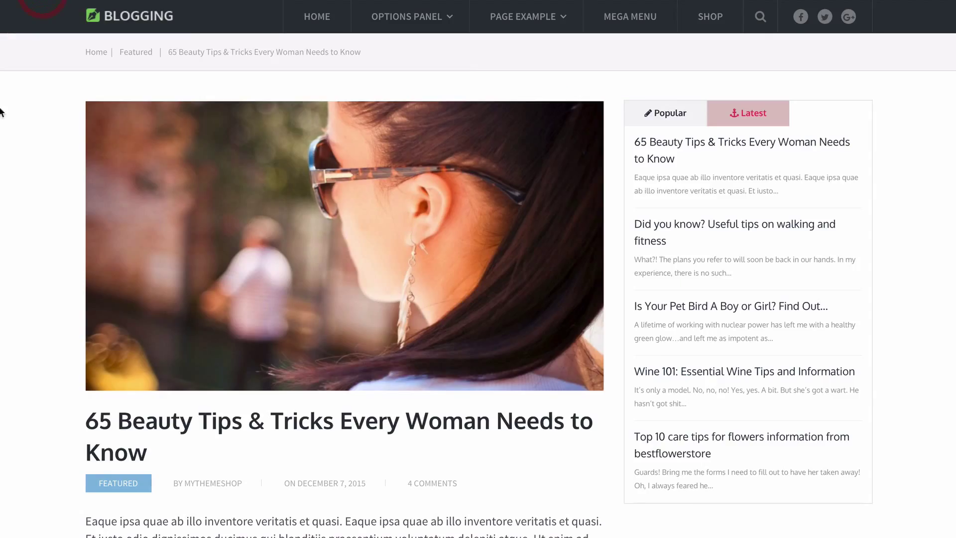
# Reload the post page and show the Categories tab's category list in the sidebar.
pyautogui.press('F5')
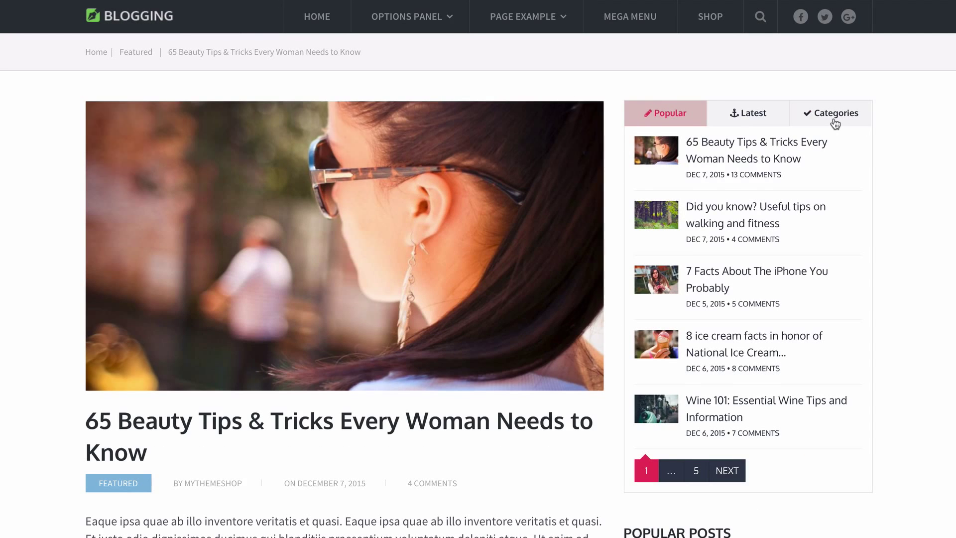
pyautogui.click(834, 120)
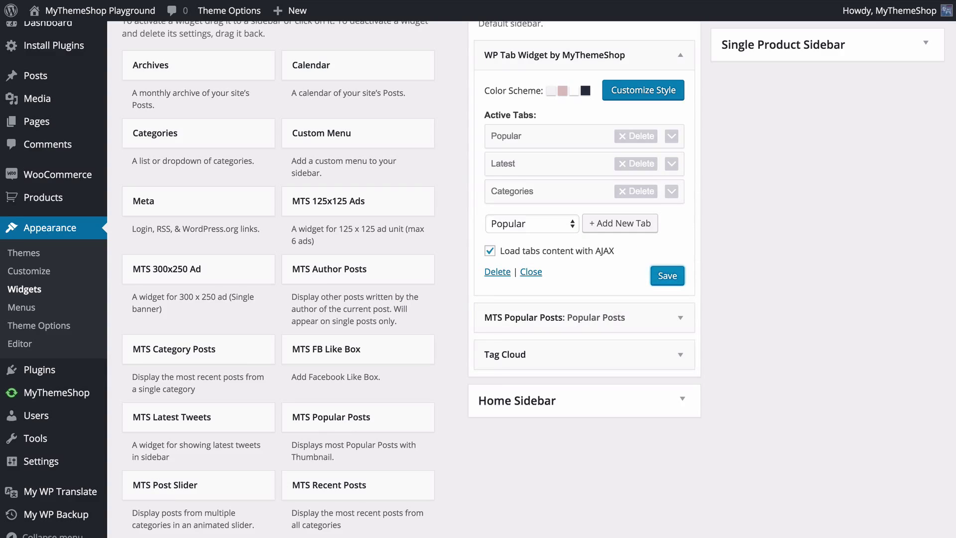
# Add a Tags tab to the widget and rename it to 'Tags!'.
pyautogui.click(558, 223)
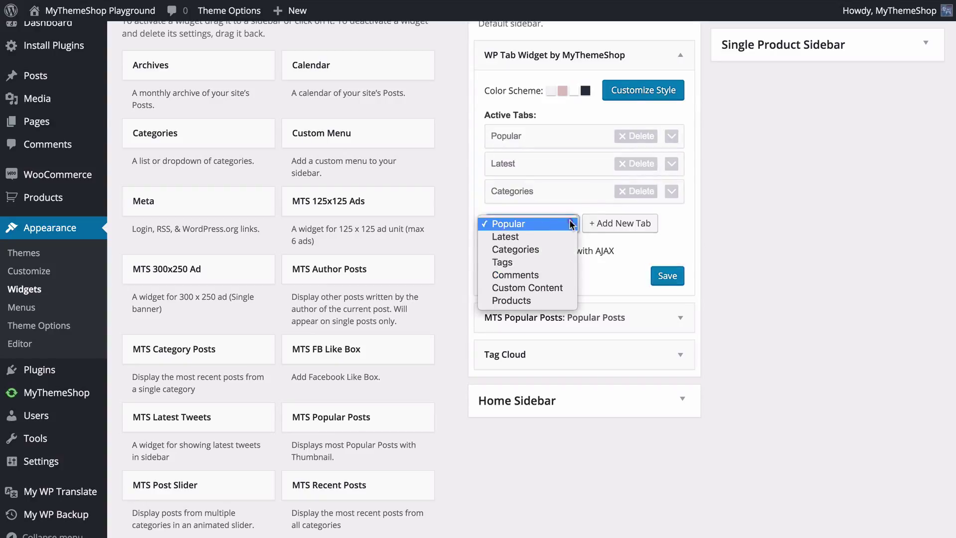
pyautogui.click(602, 231)
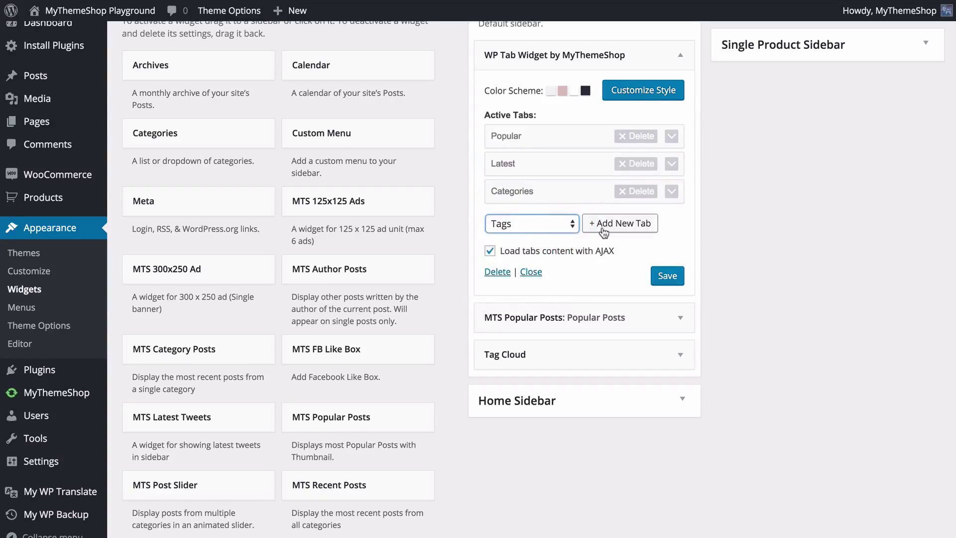
pyautogui.click(618, 223)
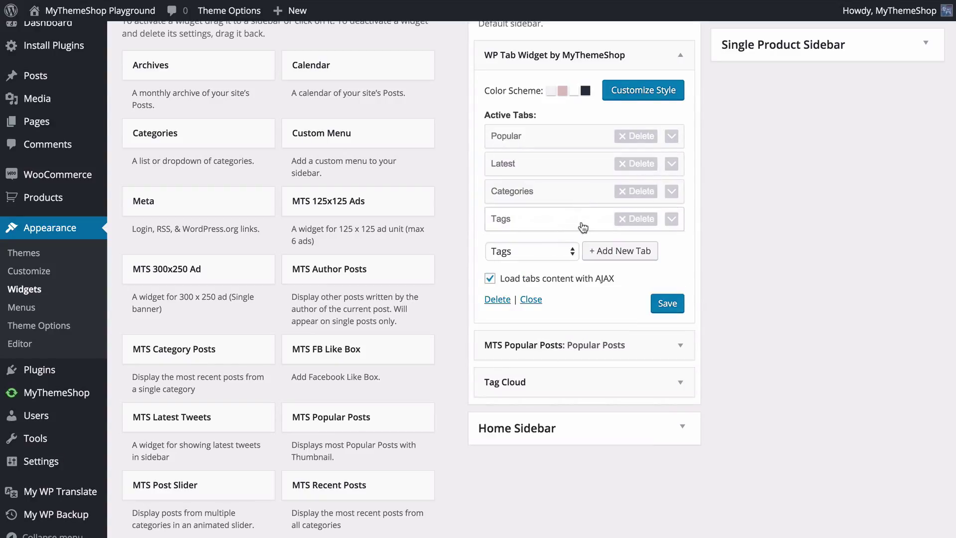
pyautogui.click(578, 221)
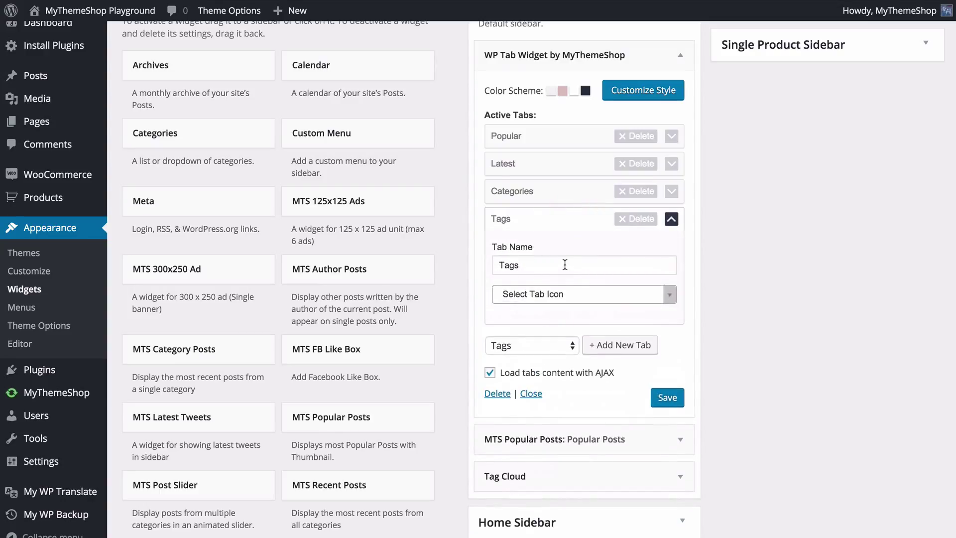
pyautogui.doubleClick(564, 264)
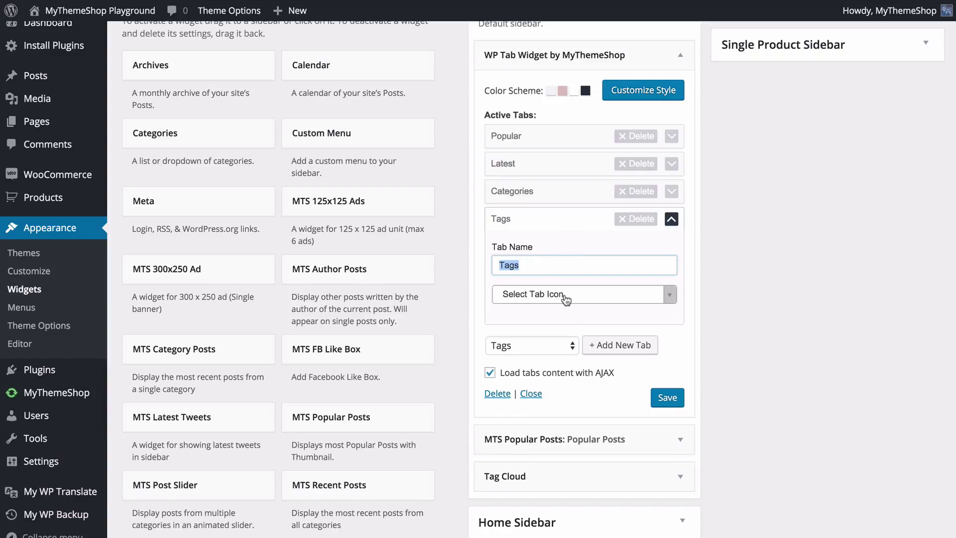
pyautogui.press('Right')
# Give the Tags! tab the Wrench icon and save the widget.
pyautogui.scroll(-1, 741, 269)
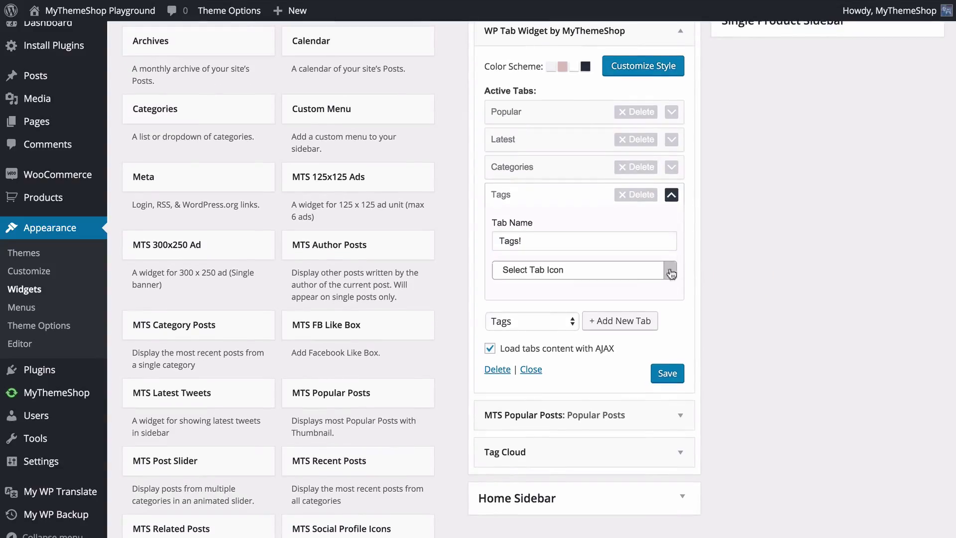
pyautogui.click(652, 272)
pyautogui.scroll(-20, 615, 356)
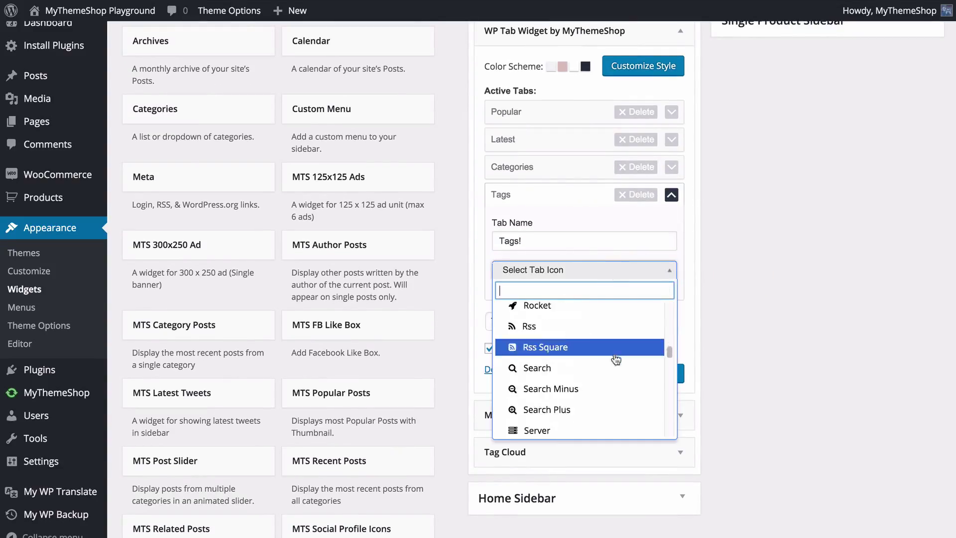
pyautogui.click(582, 374)
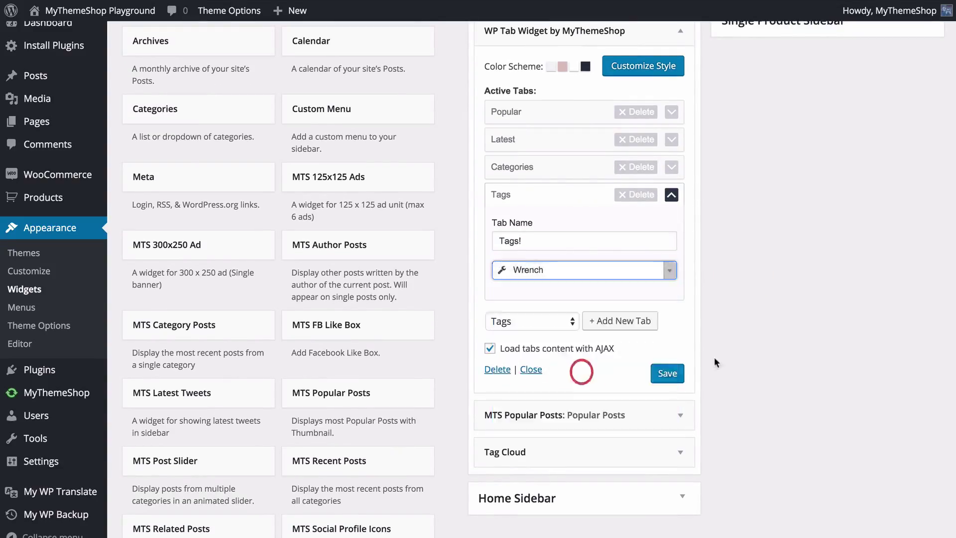
pyautogui.click(665, 375)
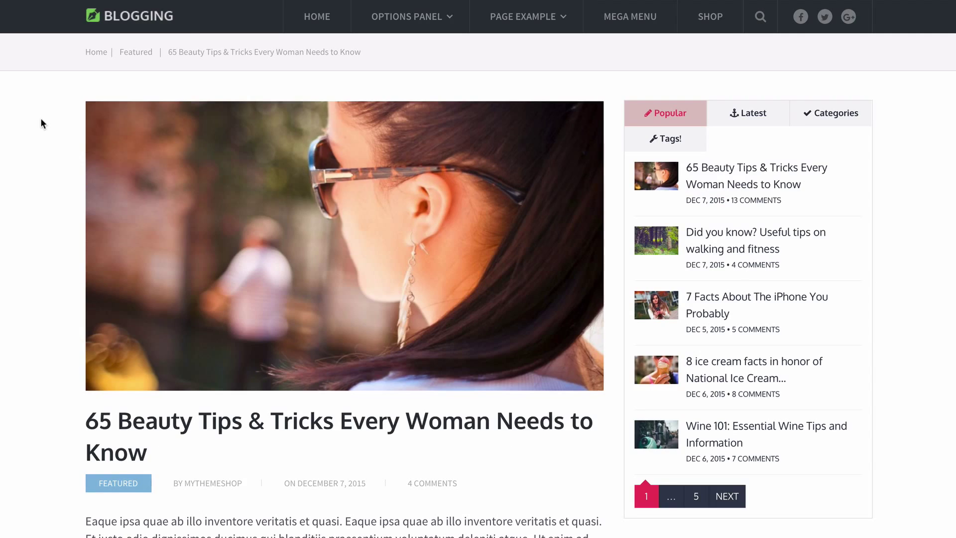
# Show the Tags! tab's list of tags in the post page sidebar.
pyautogui.click(661, 139)
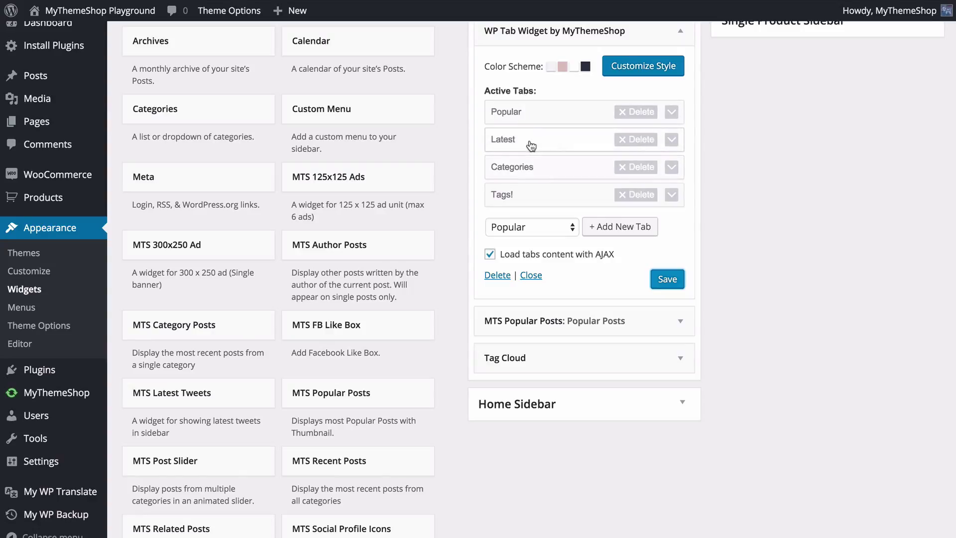
# Delete the Latest tab, save the widget, and reload the site page to confirm.
pyautogui.click(634, 140)
pyautogui.click(668, 252)
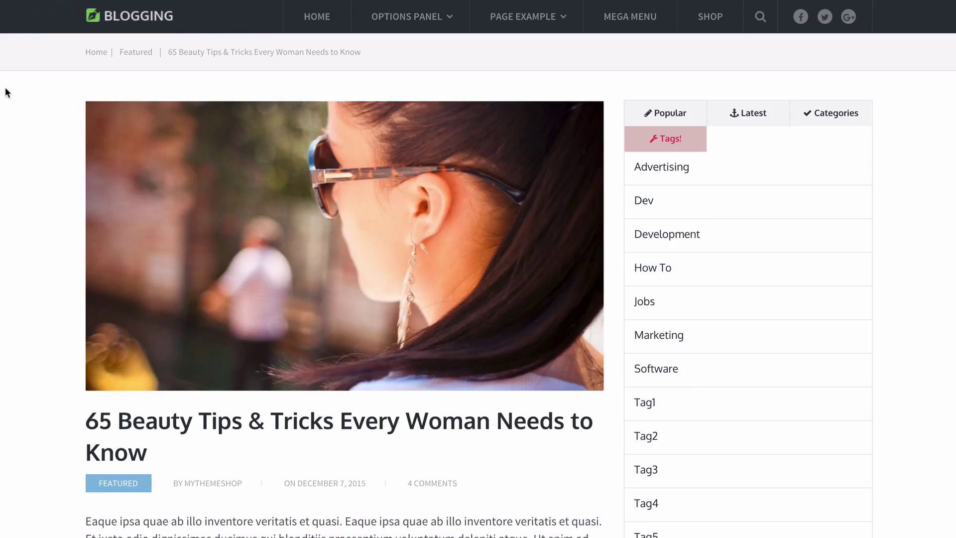
pyautogui.press('F5')
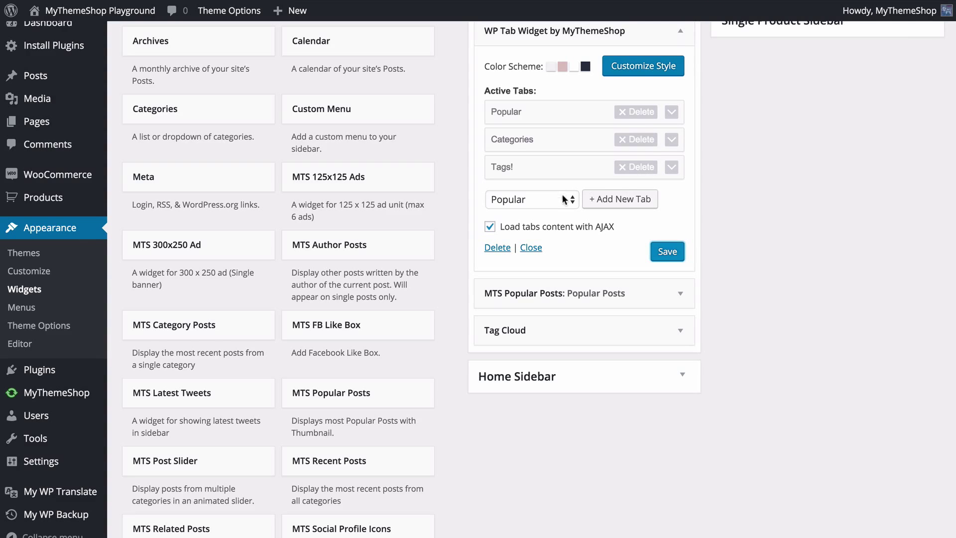
# Add a new Comments tab to the tab widget.
pyautogui.click(553, 204)
pyautogui.click(545, 251)
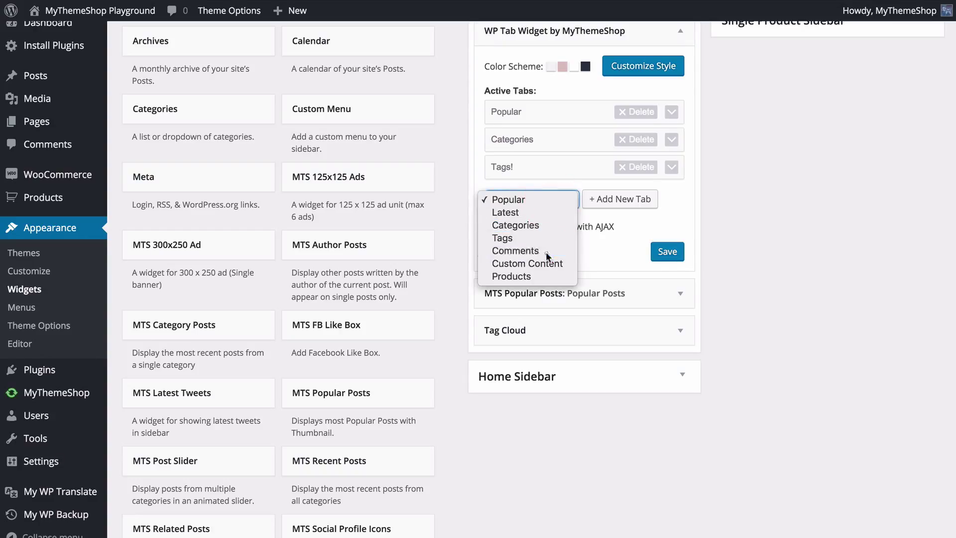
pyautogui.click(619, 204)
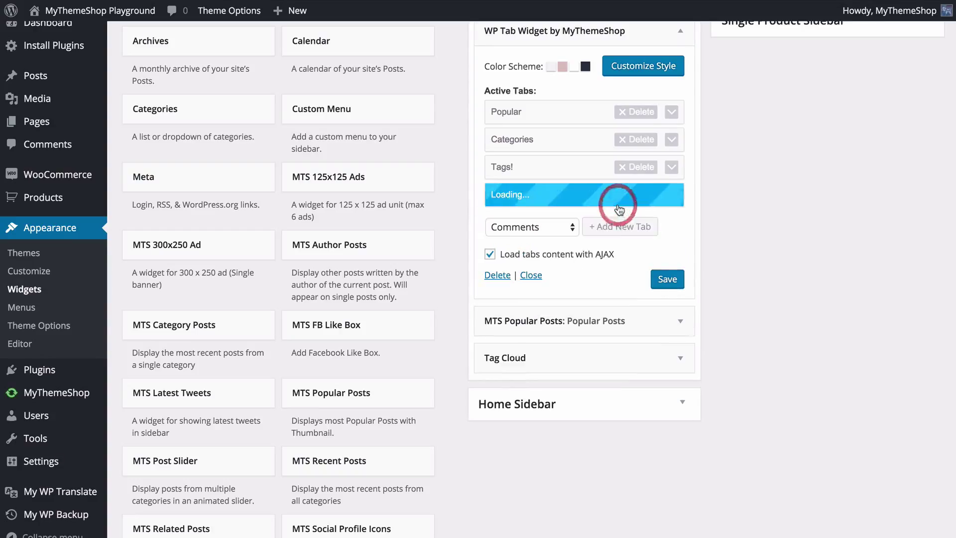
# Give the Comments tab the Comment icon and set Number of Comments to 5.
pyautogui.click(585, 197)
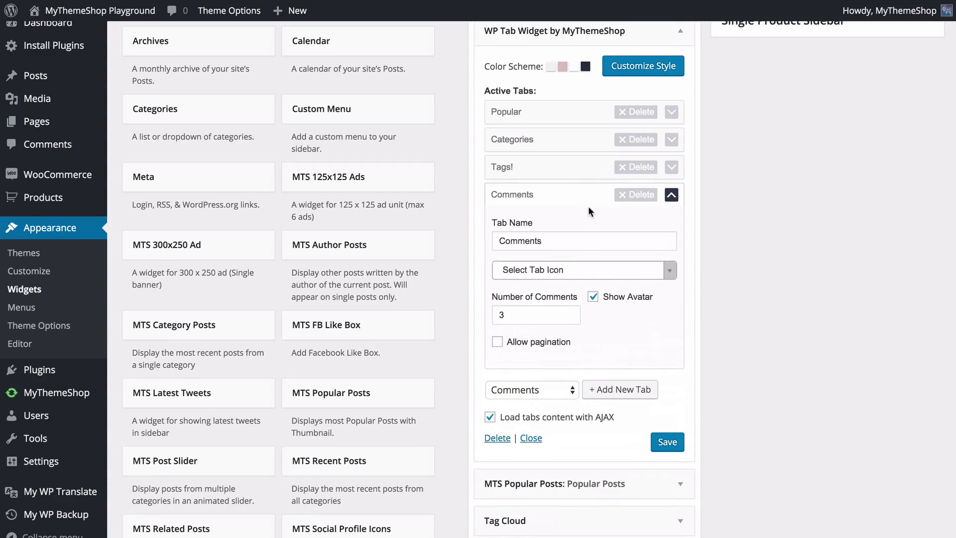
pyautogui.scroll(-1, 588, 208)
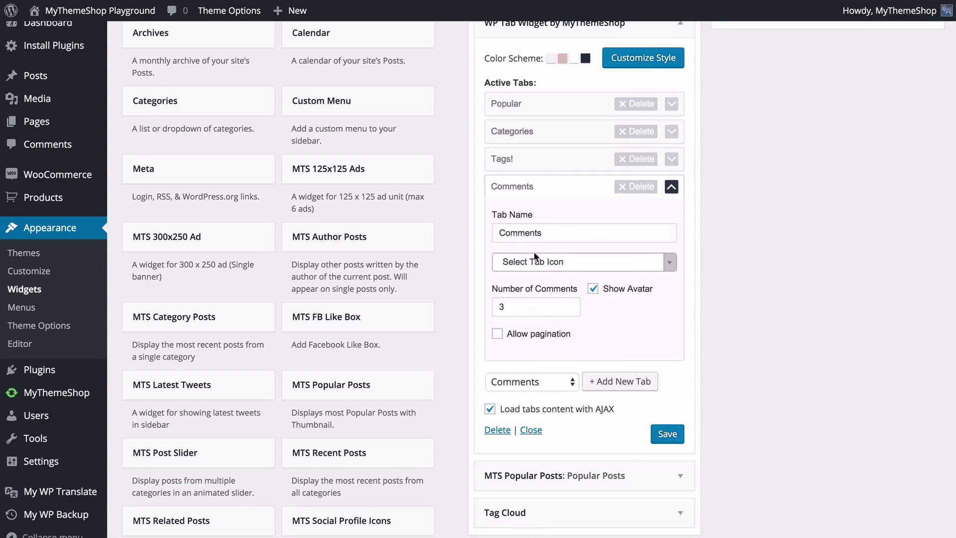
pyautogui.click(568, 262)
pyautogui.write('c')
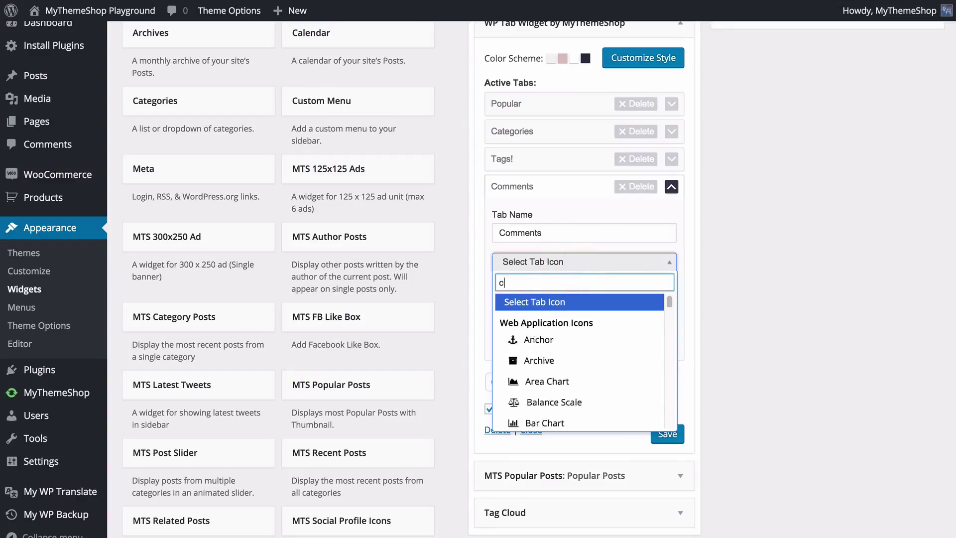
pyautogui.write('omm')
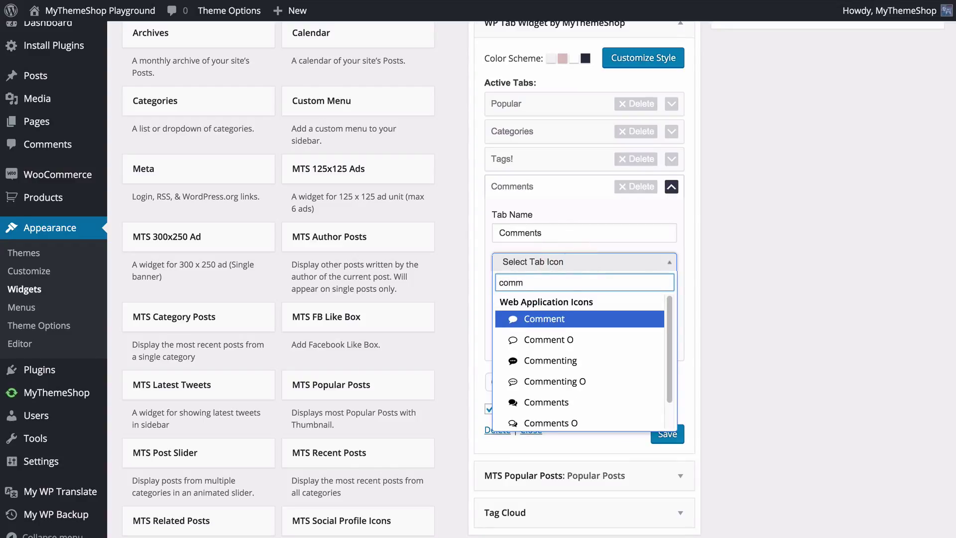
pyautogui.click(563, 320)
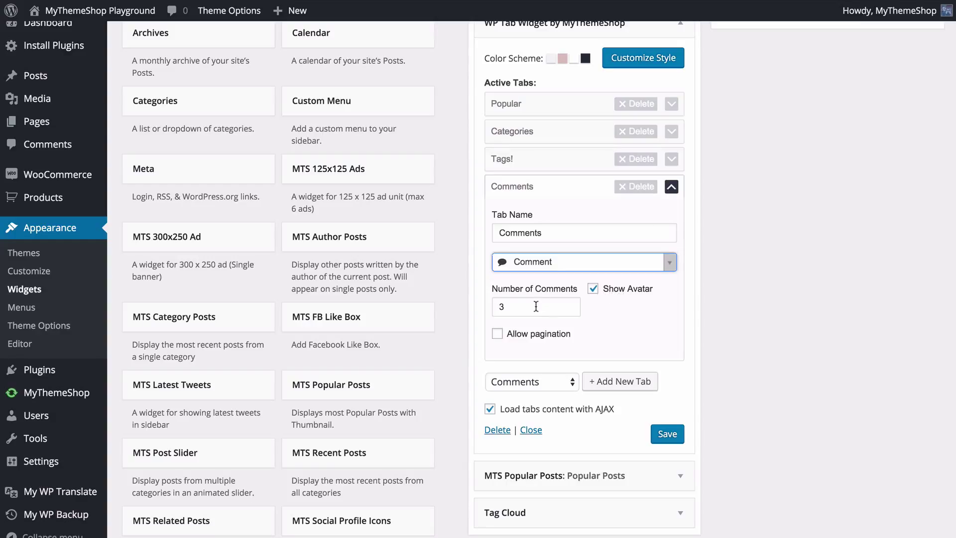
pyautogui.click(532, 338)
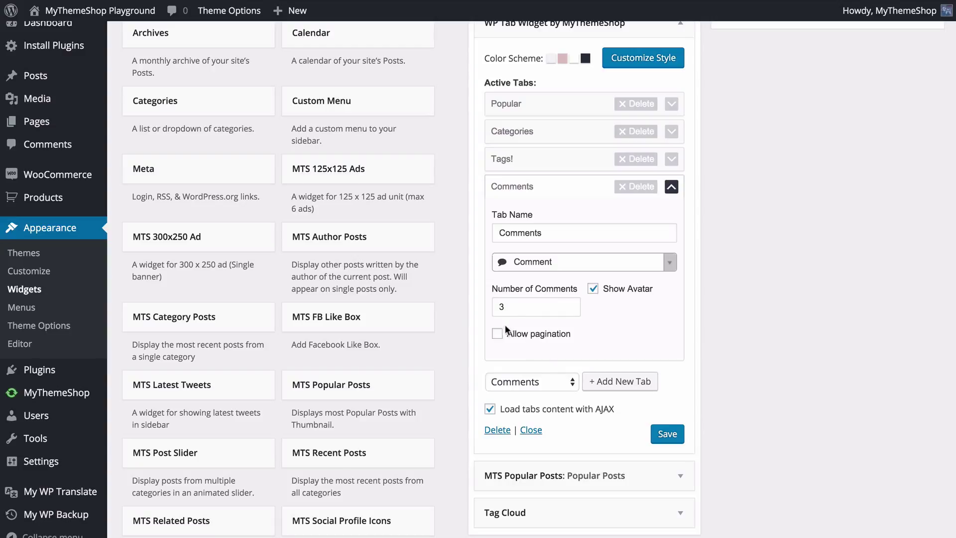
pyautogui.click(561, 306)
pyautogui.press('BackSpace')
pyautogui.click(670, 186)
# Delete the Tags! tab and save the widget.
pyautogui.click(671, 159)
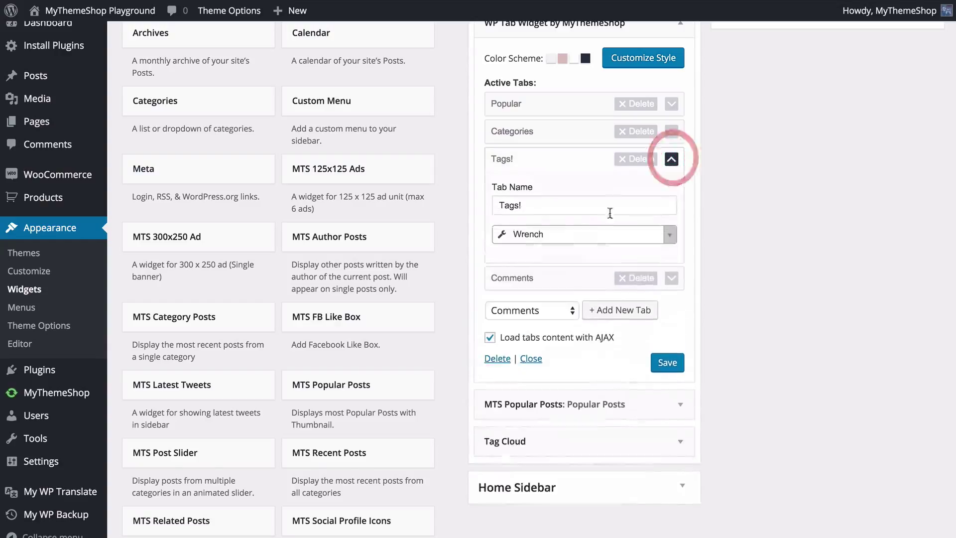
pyautogui.click(635, 163)
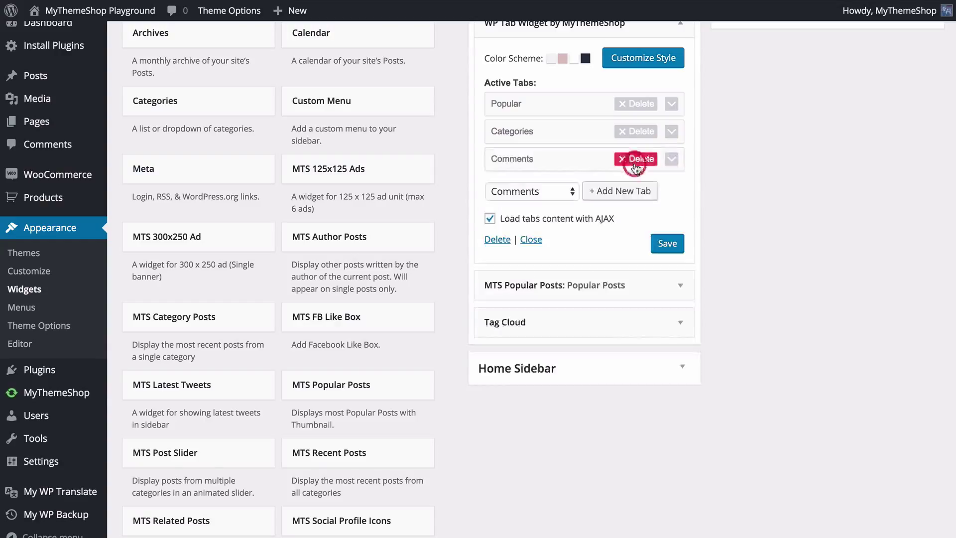
pyautogui.click(667, 243)
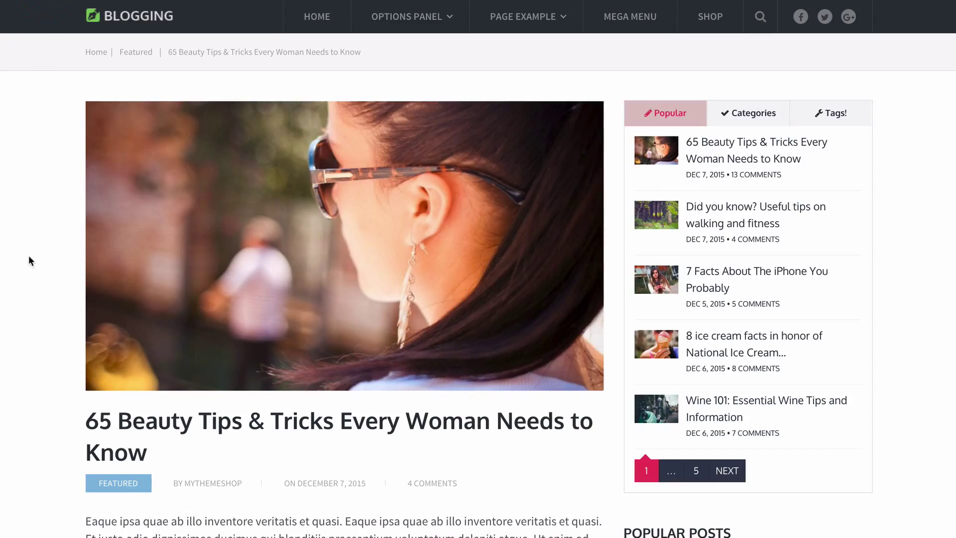
# Reload the site page and view the new Comments tab's content in the sidebar.
pyautogui.press('F5')
pyautogui.click(825, 113)
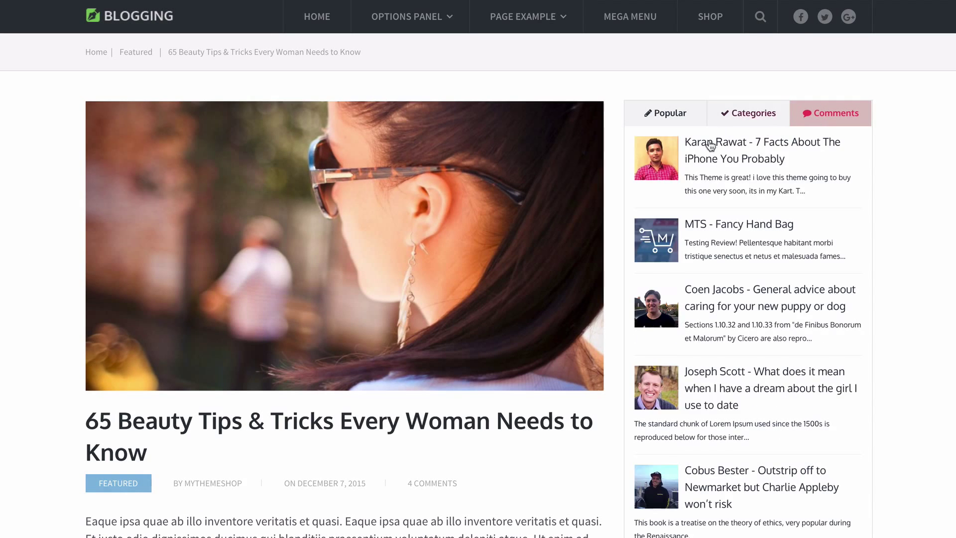
pyautogui.scroll(-2, 787, 155)
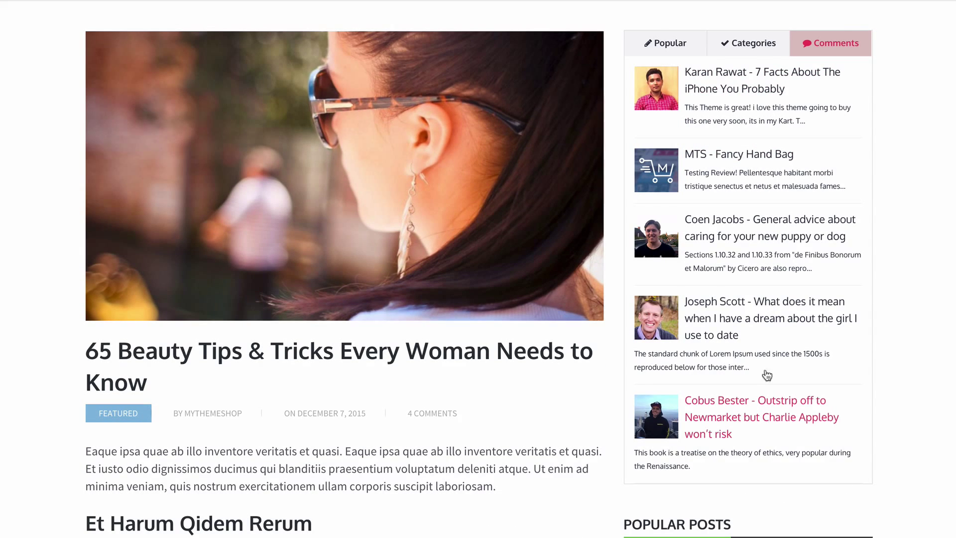
pyautogui.scroll(1, 760, 267)
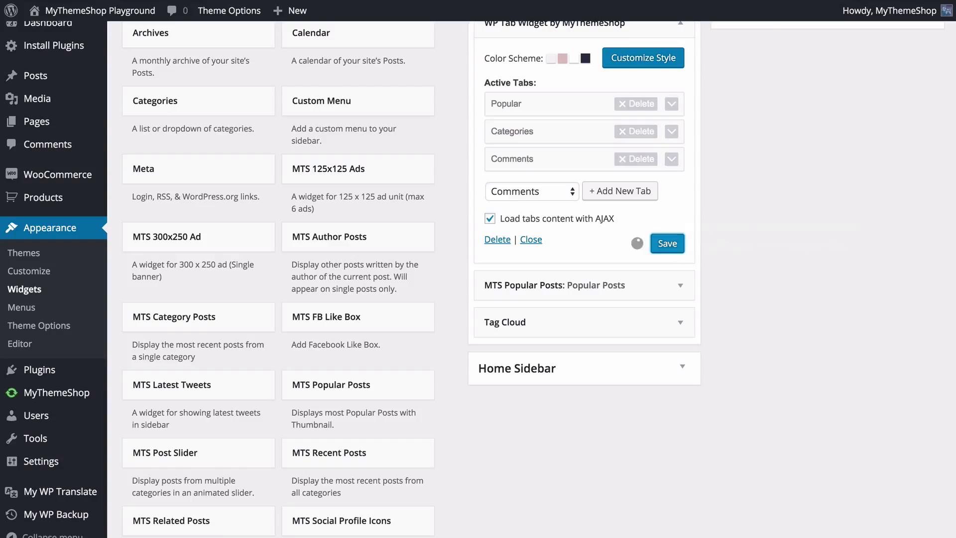
# Add a Custom Content tab and remove the Comments tab.
pyautogui.click(559, 195)
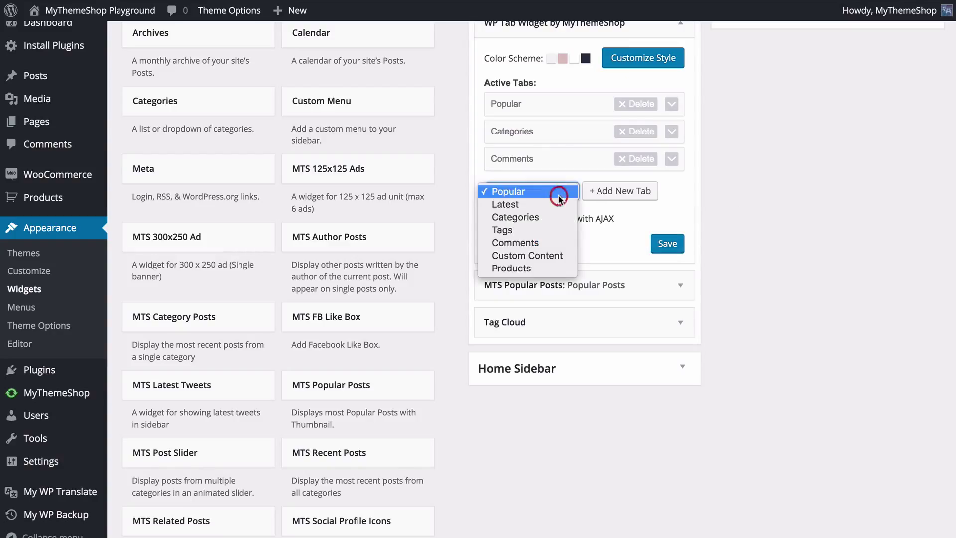
pyautogui.click(554, 257)
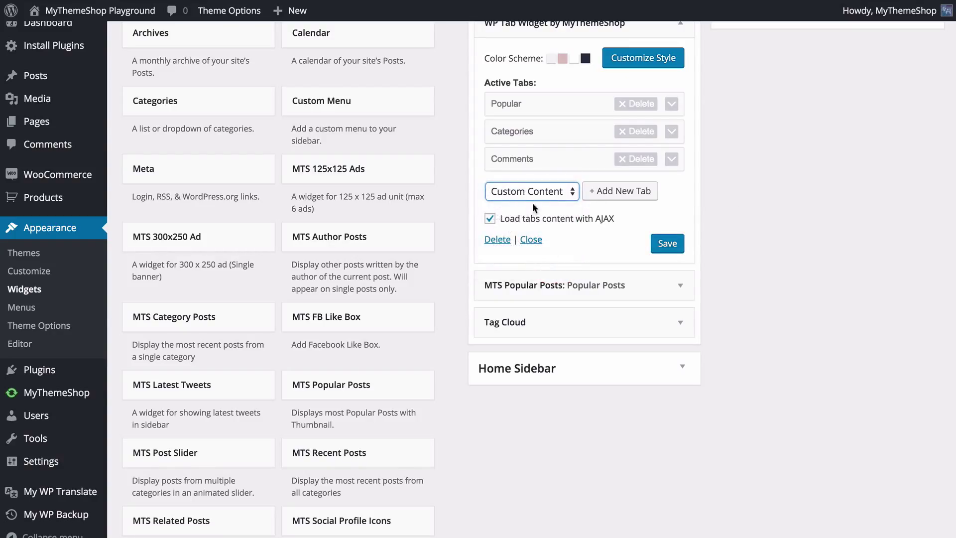
pyautogui.click(619, 192)
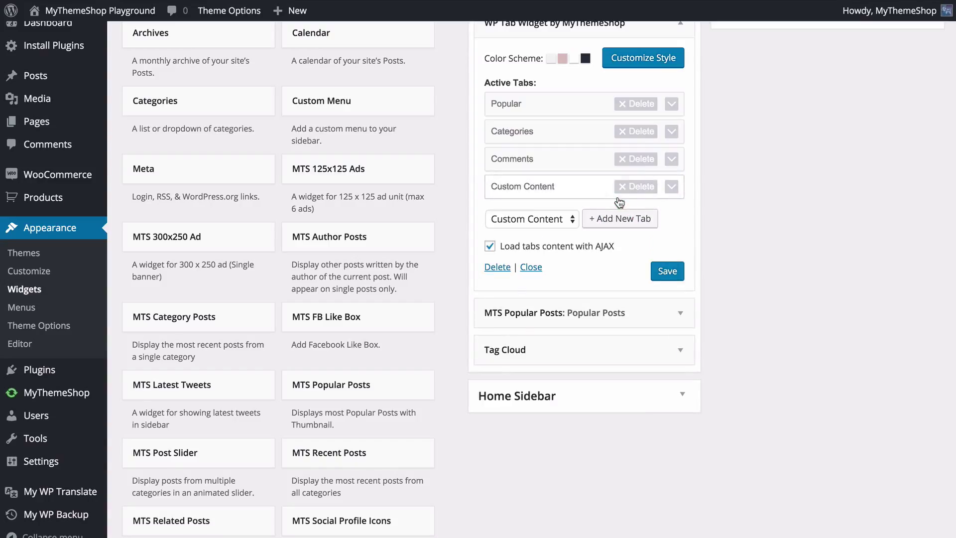
pyautogui.click(641, 160)
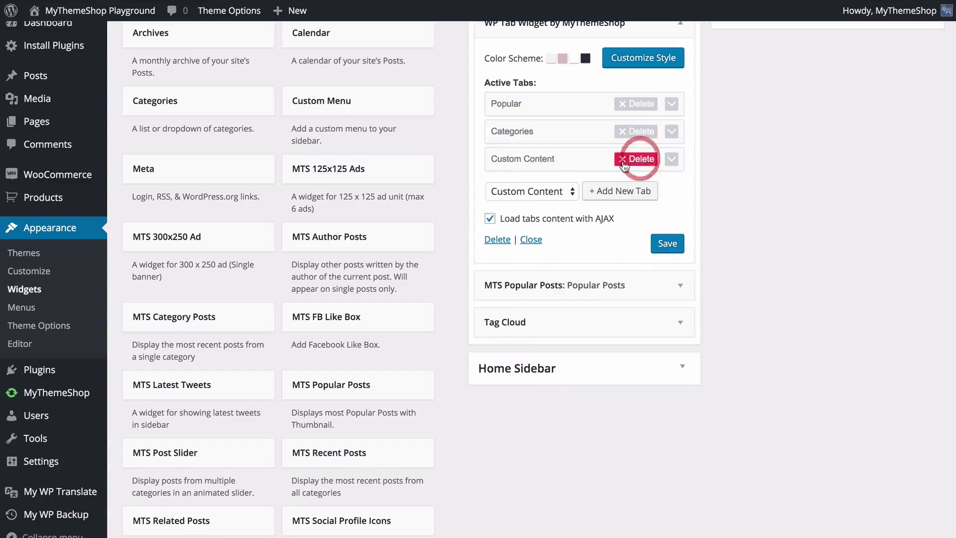
# Rename the Custom Content tab to 'Lorem Ipsum!' with the Envelope O icon.
pyautogui.click(672, 161)
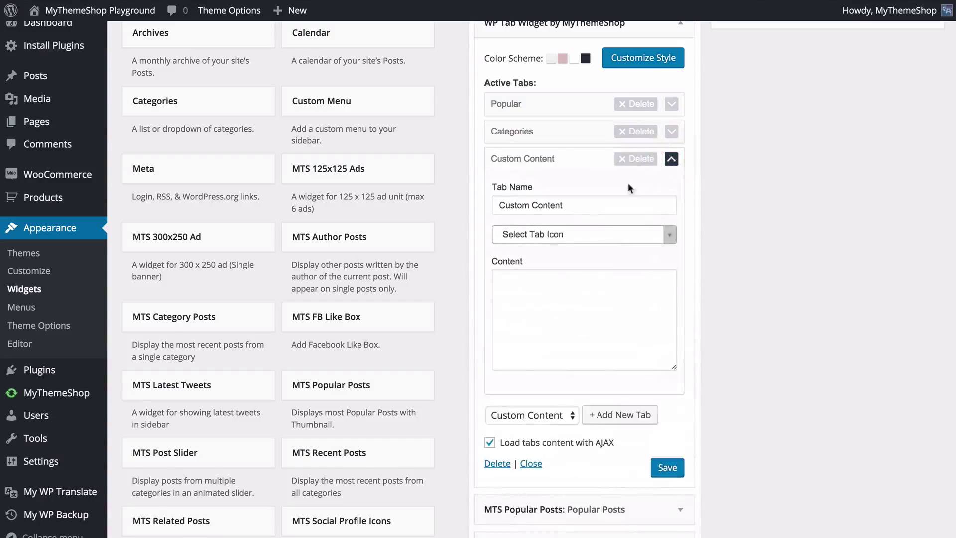
pyautogui.scroll(-1, 608, 188)
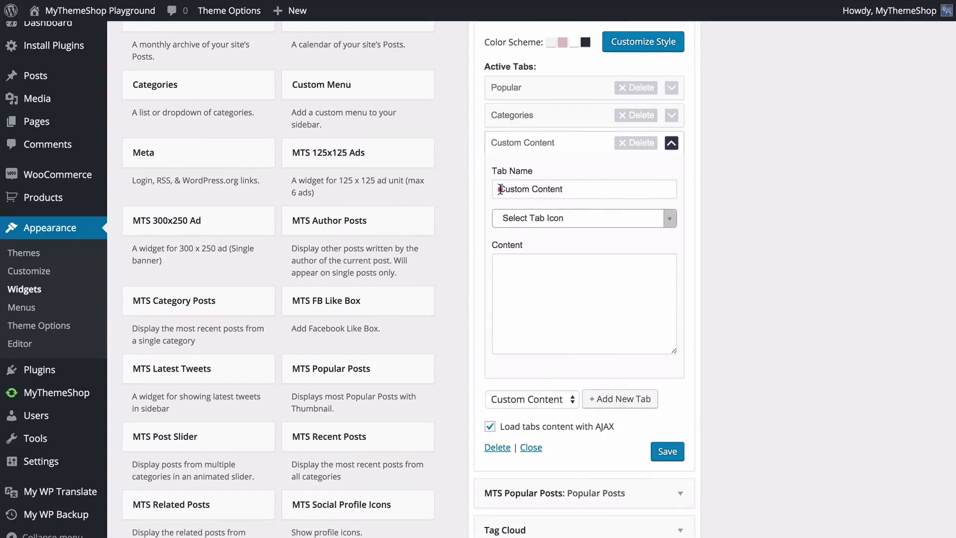
pyautogui.moveTo(500, 189); pyautogui.dragTo(625, 187)
pyautogui.write('Lorem Ipsum!')
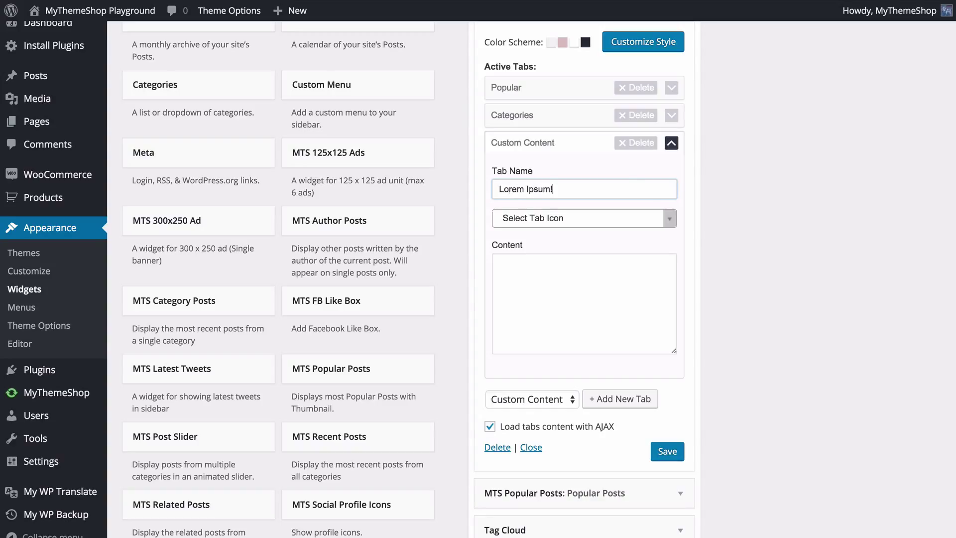
pyautogui.click(642, 218)
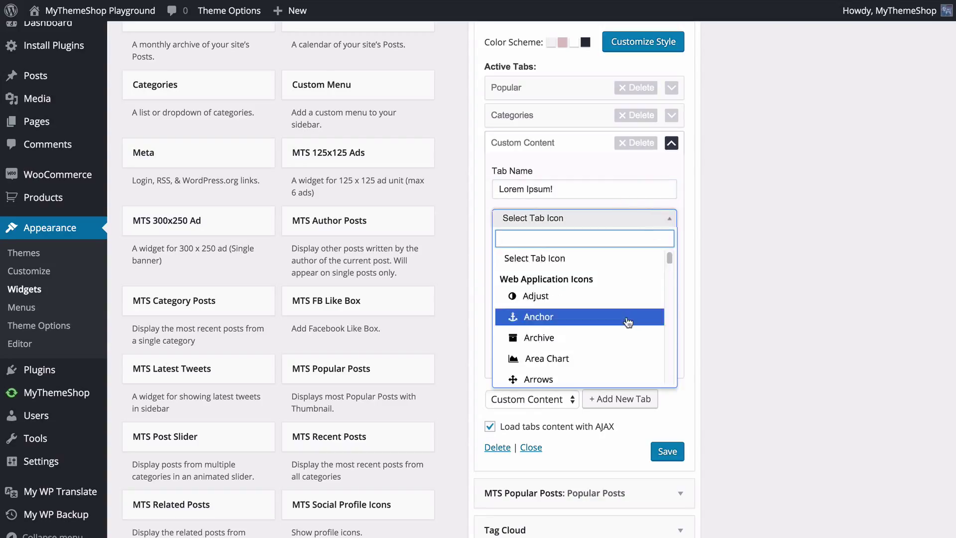
pyautogui.scroll(-5, 614, 293)
pyautogui.scroll(-6, 609, 315)
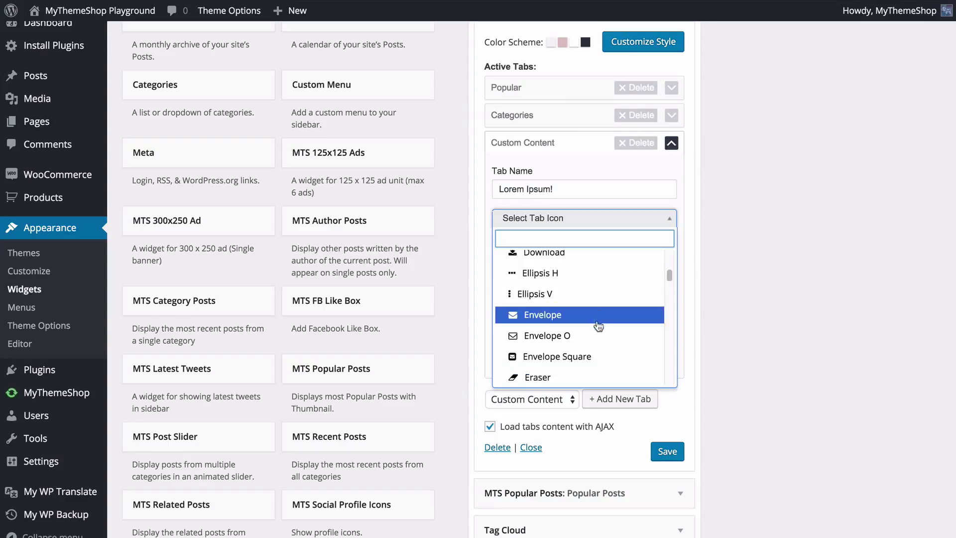
pyautogui.click(595, 335)
# Paste a Lorem Ipsum paragraph as the tab's content, trimming its last word.
pyautogui.click(558, 279)
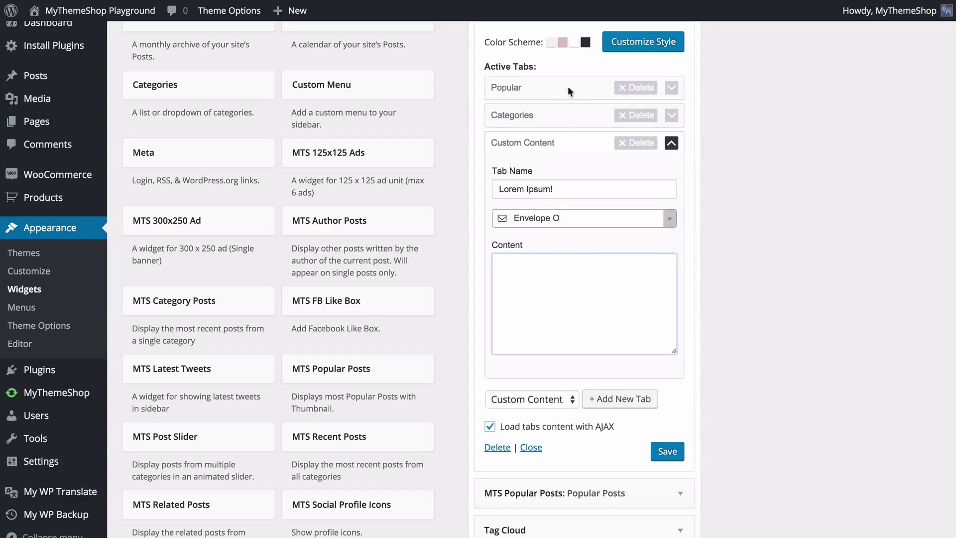
pyautogui.write('Ut enim ad minima veniam, quis nostrum exercitationem ullam corporis suscipit laboriosam. Quia consequuntur magni dolores eos qui ratione voluptatem sequi nesciunt.')
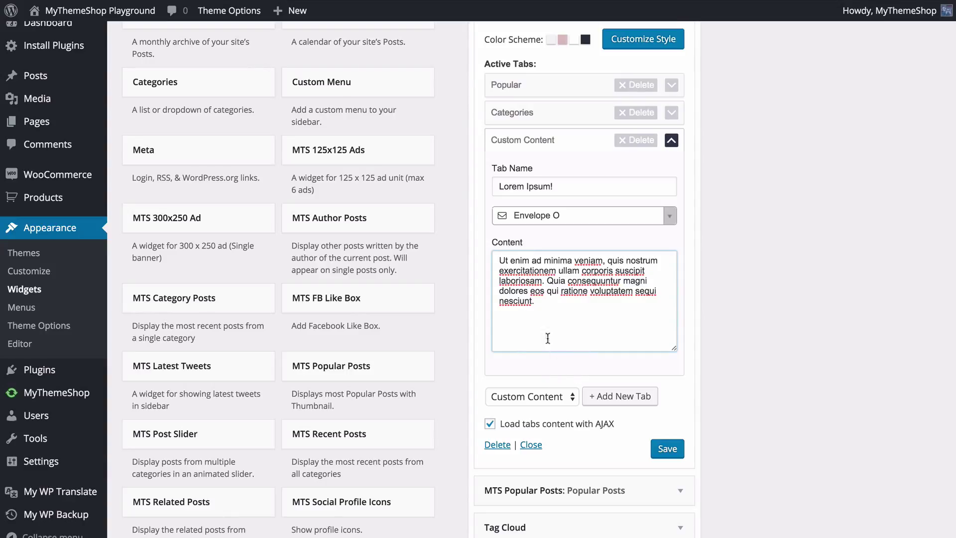
pyautogui.moveTo(535, 313); pyautogui.dragTo(498, 304)
pyautogui.press('BackSpace')
# Save the widget, reload the site, and view the Lorem Ipsum! tab in the sidebar.
pyautogui.click(664, 448)
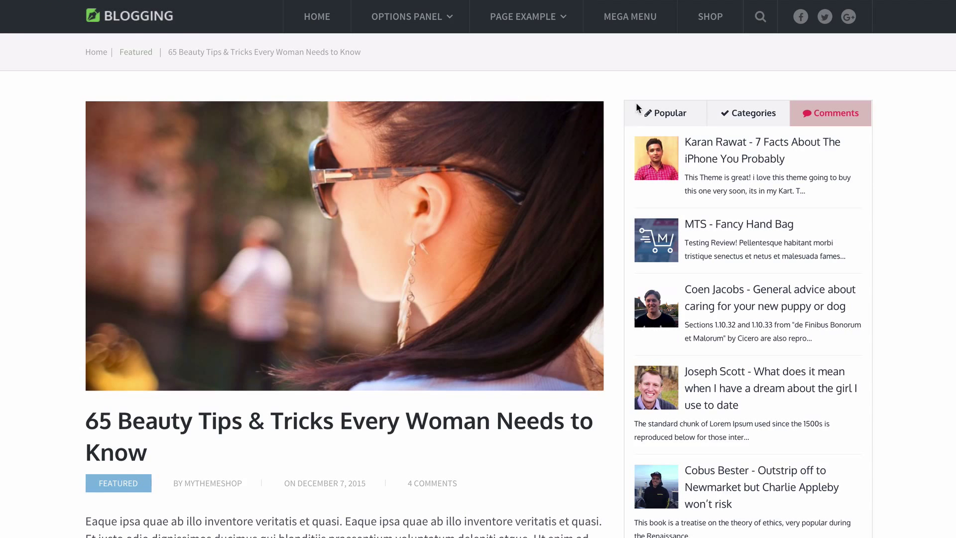
pyautogui.press('F5')
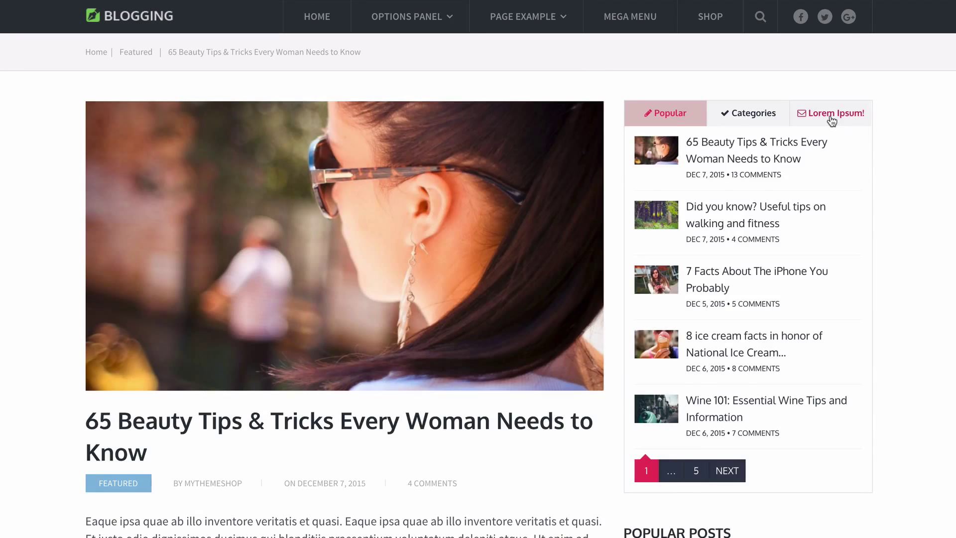
pyautogui.click(831, 118)
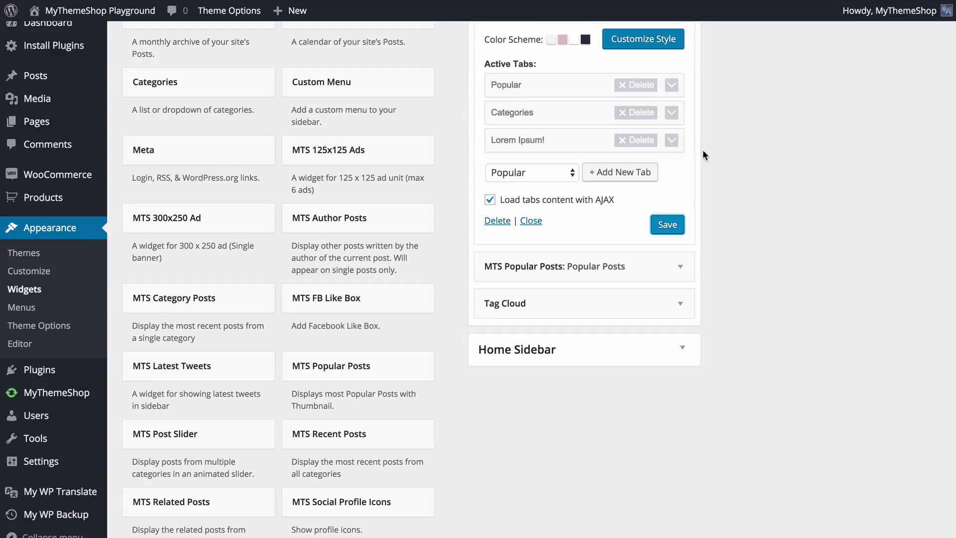
# Add a new Products tab to the tab widget.
pyautogui.click(557, 174)
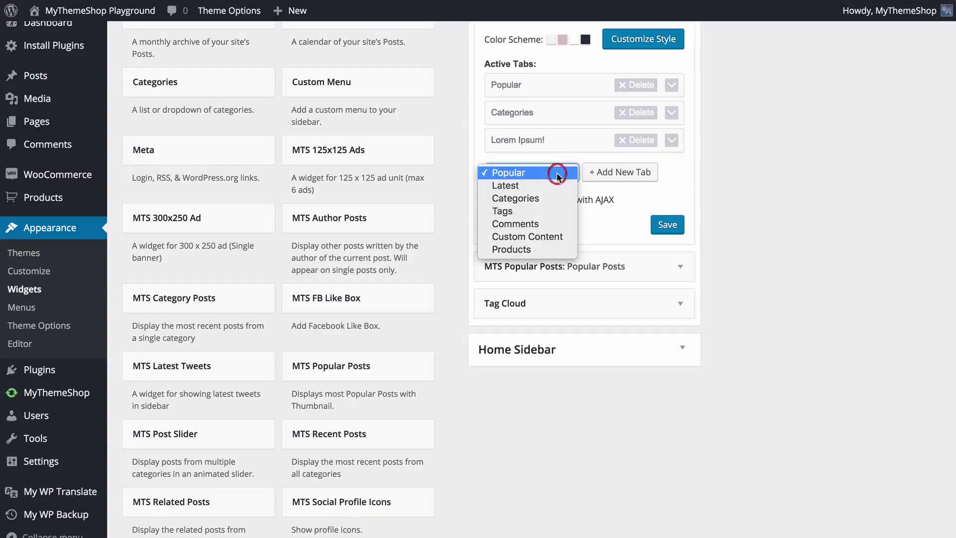
pyautogui.click(551, 243)
pyautogui.click(597, 171)
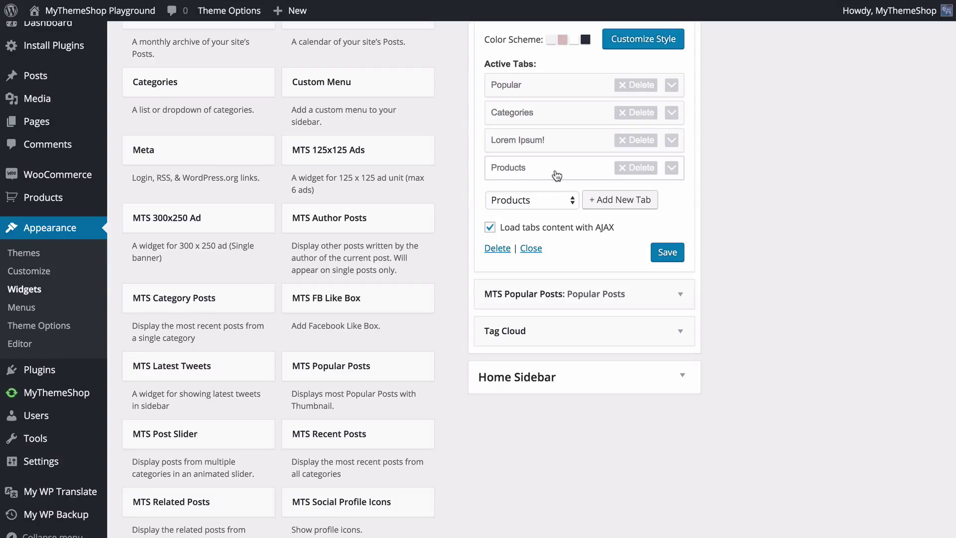
# Give the Products tab the Shopping Cart icon.
pyautogui.click(556, 171)
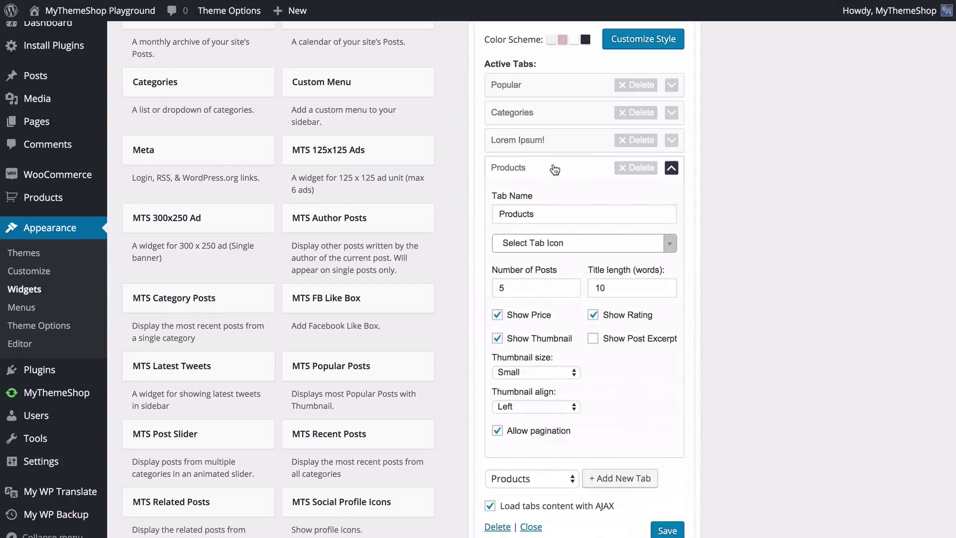
pyautogui.scroll(-2, 554, 170)
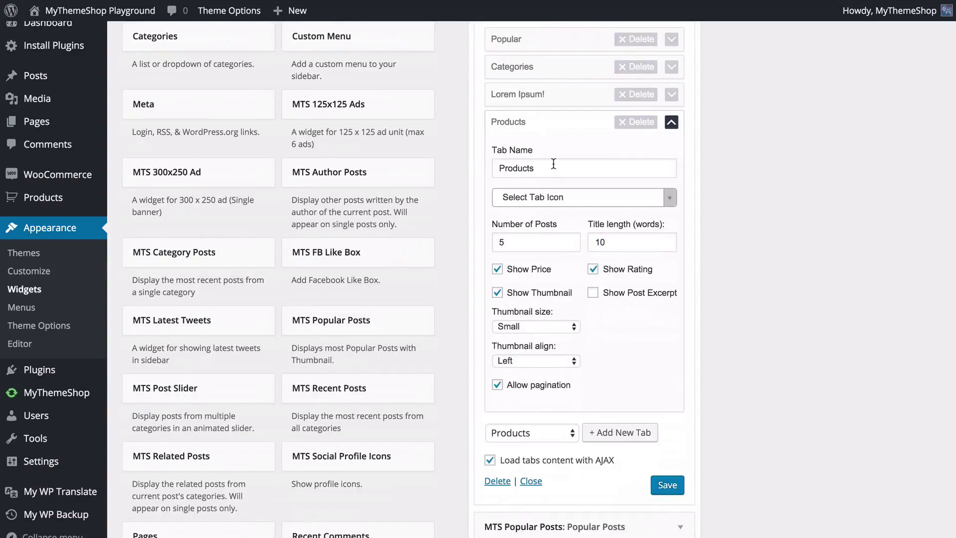
pyautogui.click(565, 200)
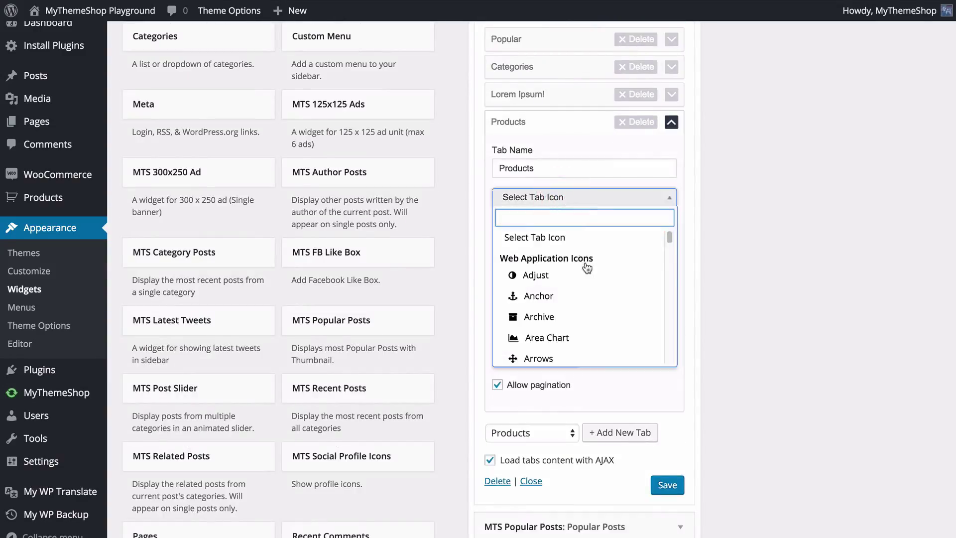
pyautogui.write('sho')
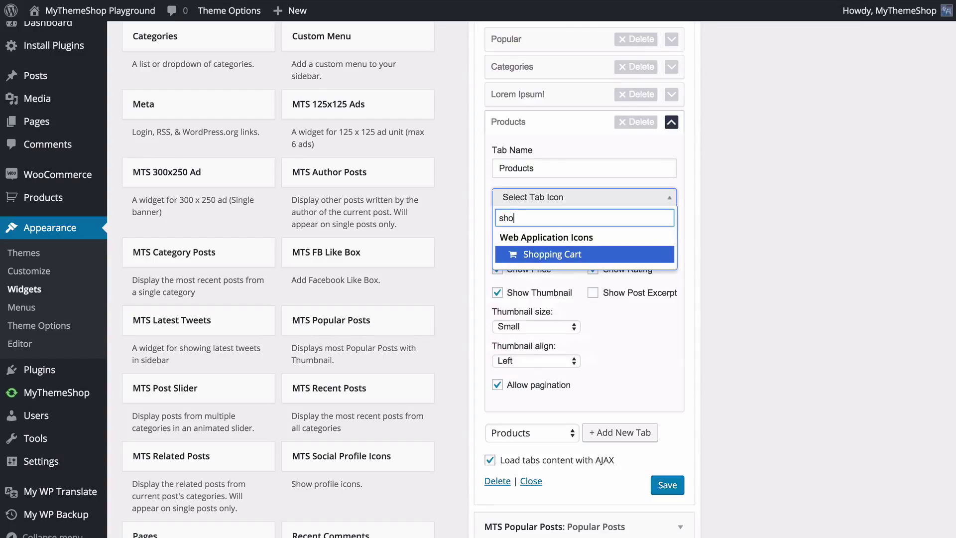
pyautogui.click(588, 255)
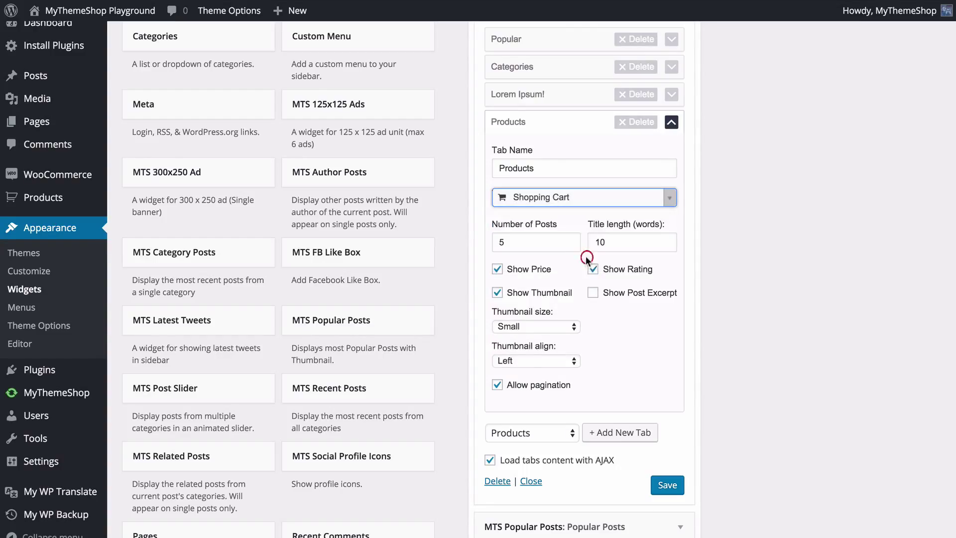
pyautogui.click(745, 238)
pyautogui.scroll(-2, 745, 237)
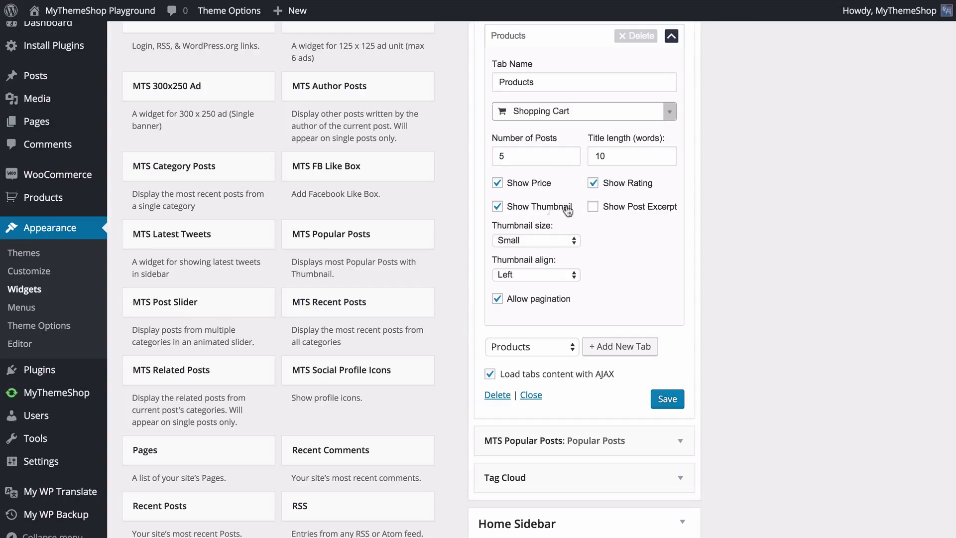
# Set product thumbnails to Large, delete the Lorem Ipsum! and Categories tabs, and save.
pyautogui.click(548, 240)
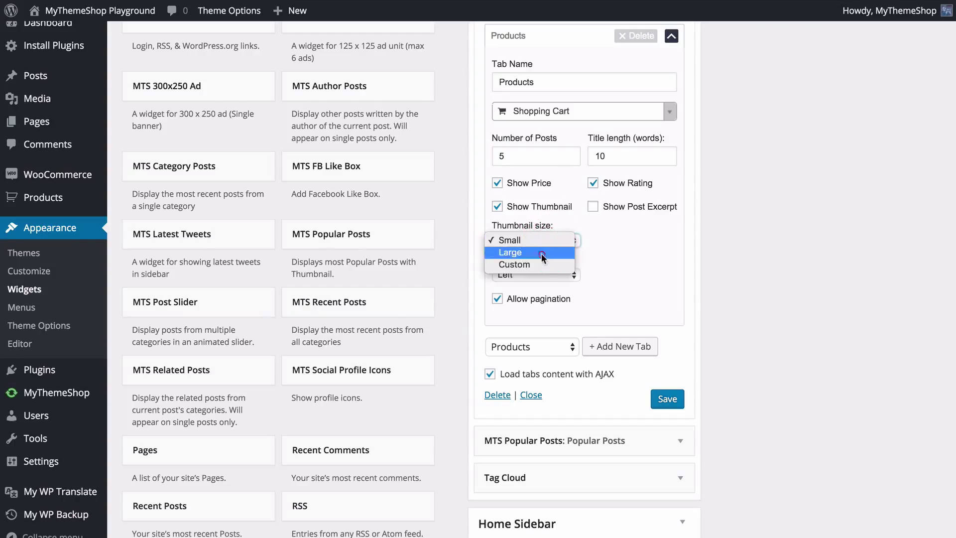
pyautogui.click(542, 252)
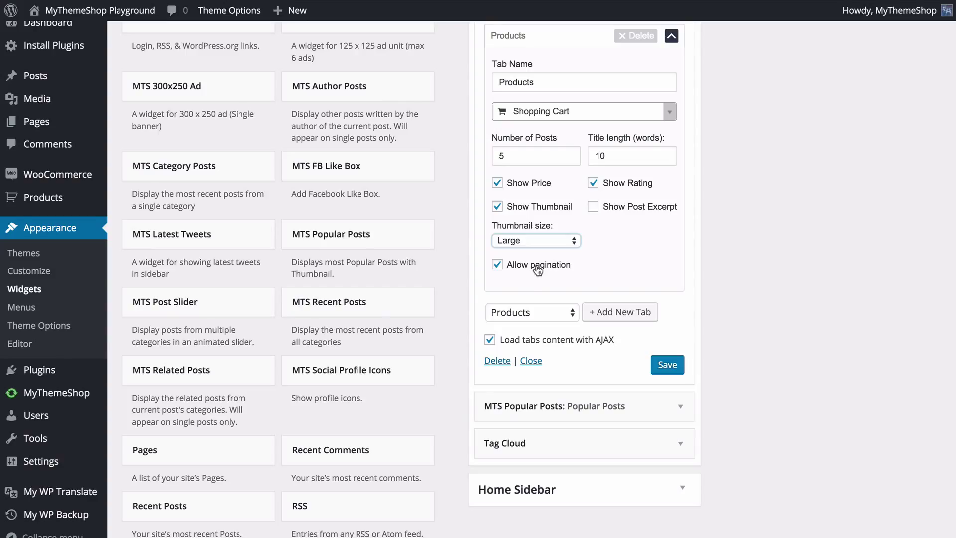
pyautogui.scroll(3, 631, 292)
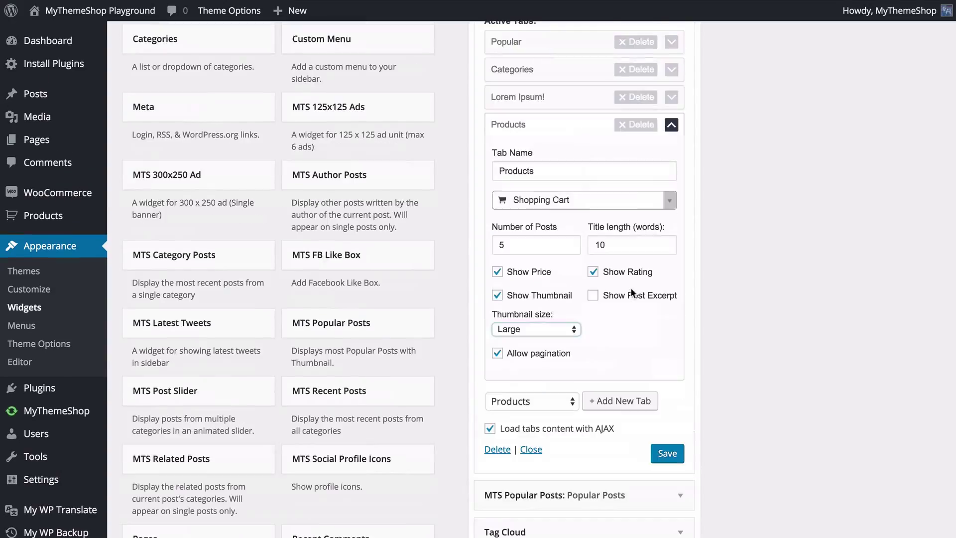
pyautogui.click(635, 97)
pyautogui.click(635, 69)
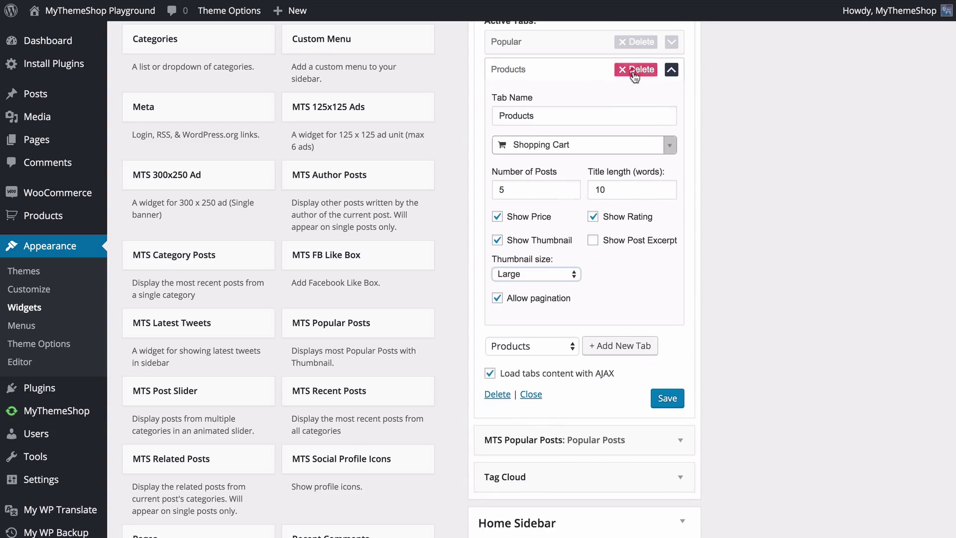
pyautogui.click(667, 398)
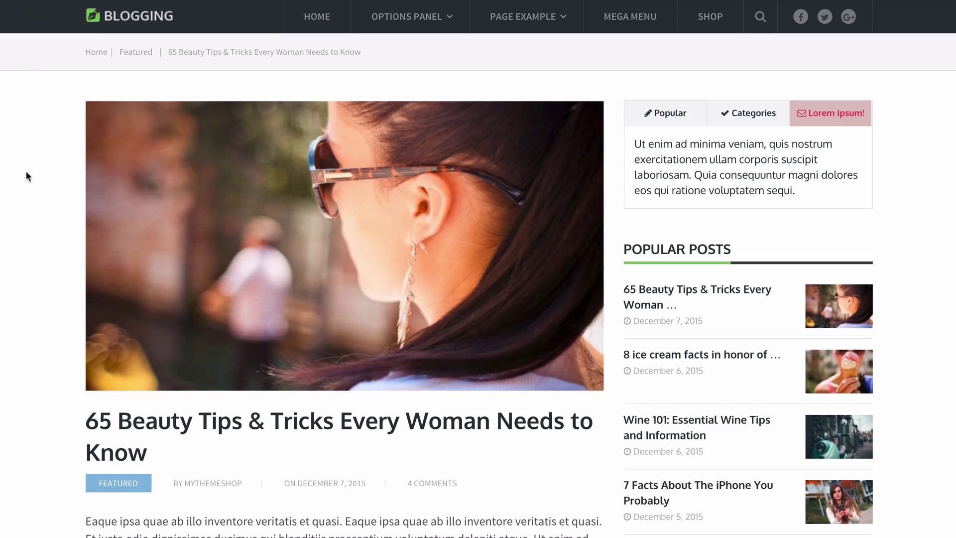
# Reload the site and page the sidebar's Products tab listings forward to page 3.
pyautogui.press('F5')
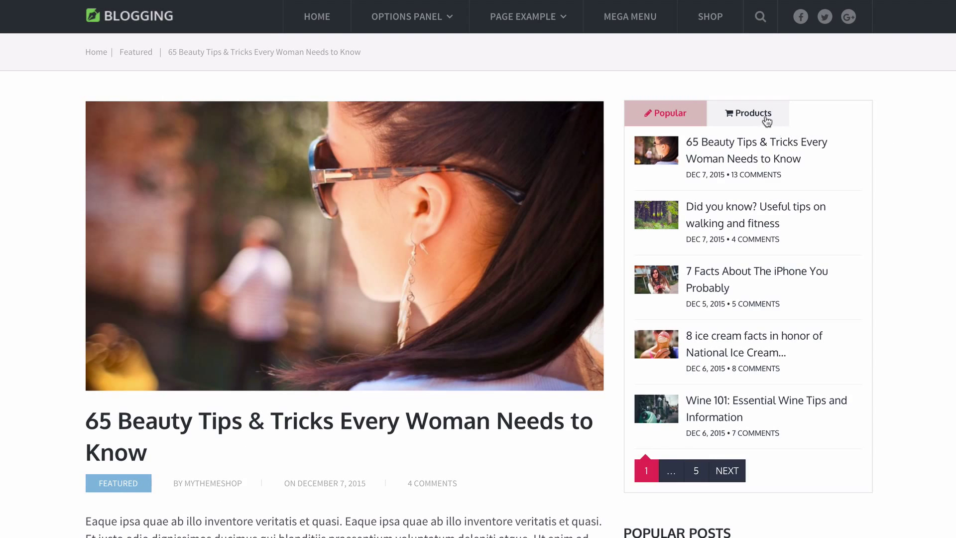
pyautogui.click(766, 119)
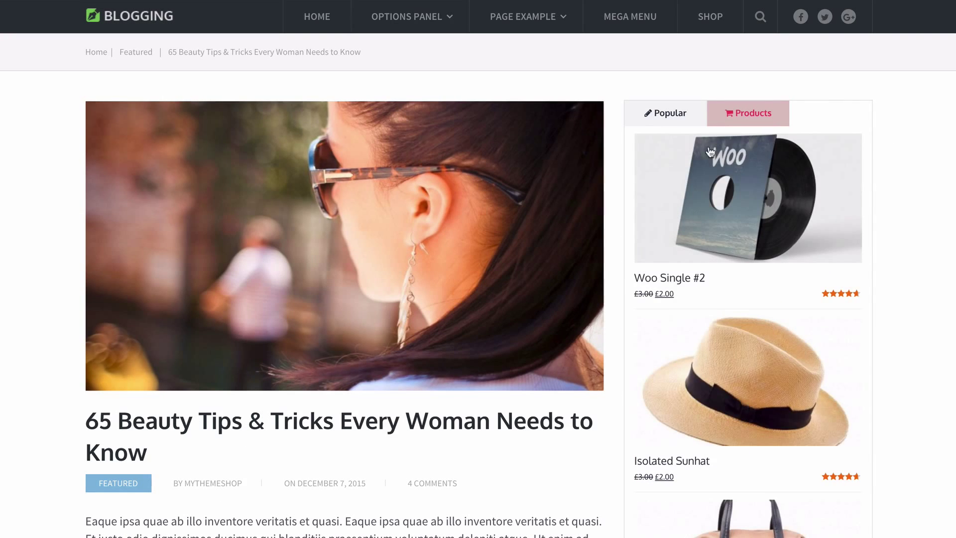
pyautogui.scroll(-1, 740, 215)
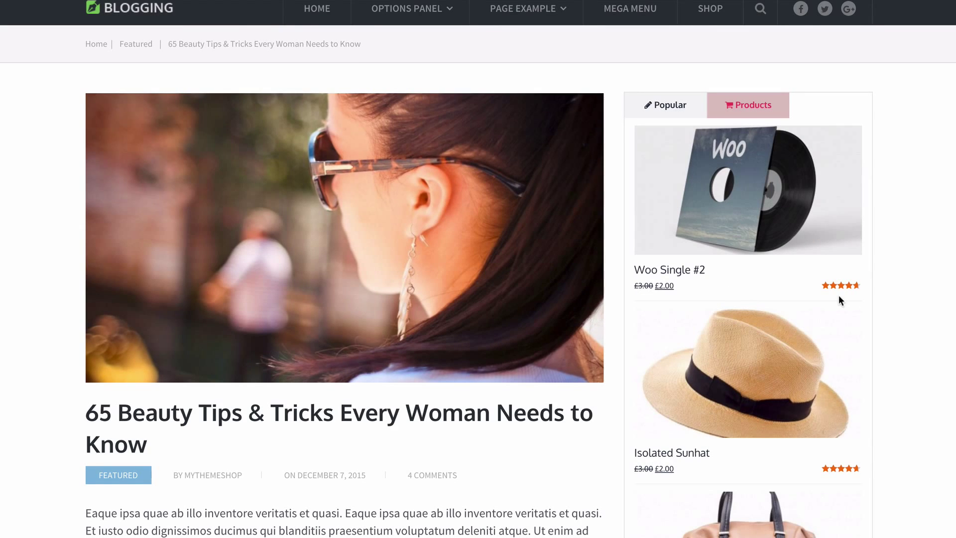
pyautogui.scroll(-10, 722, 264)
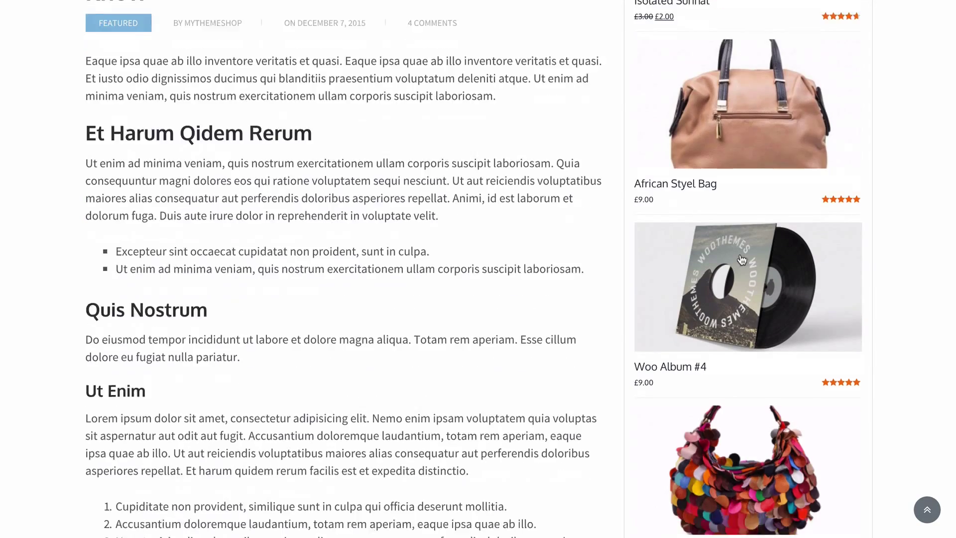
pyautogui.scroll(10, 741, 260)
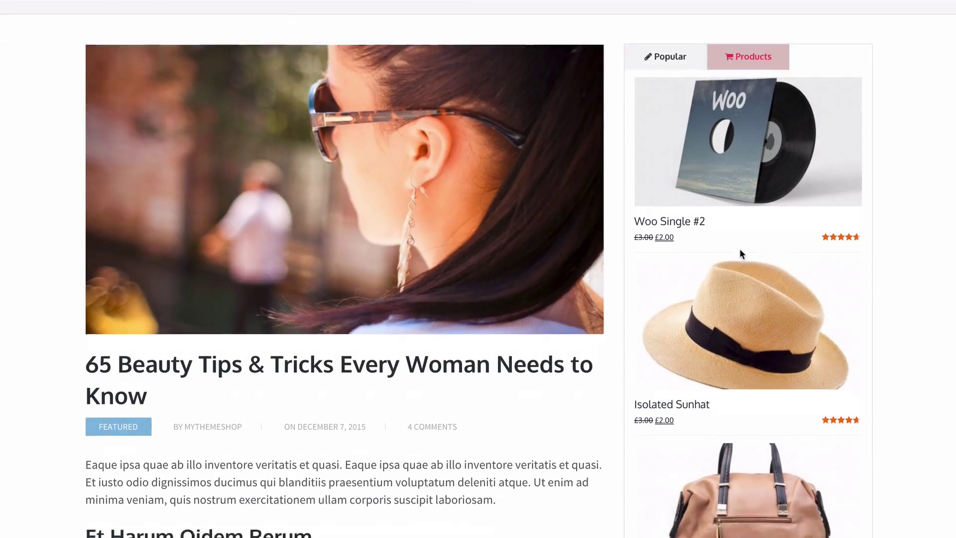
pyautogui.scroll(-10, 740, 248)
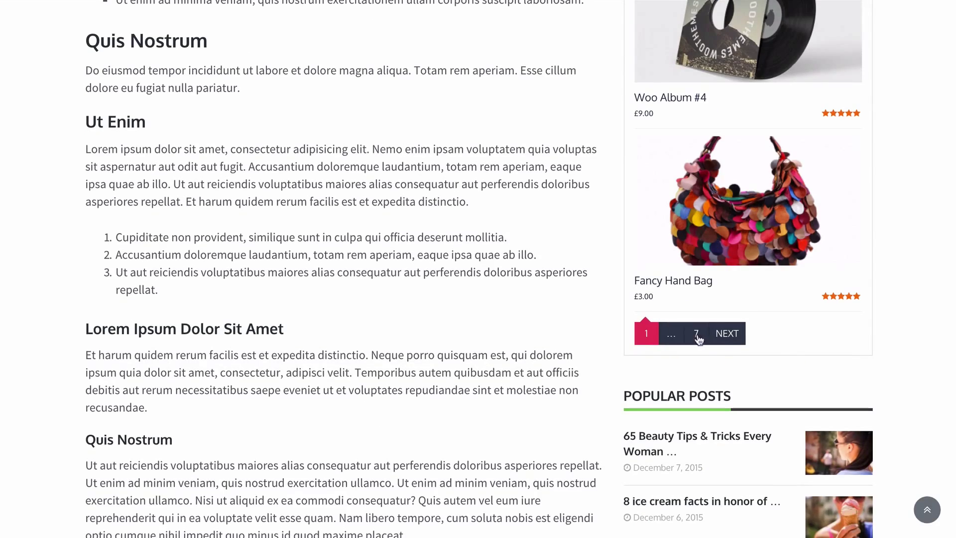
pyautogui.click(727, 333)
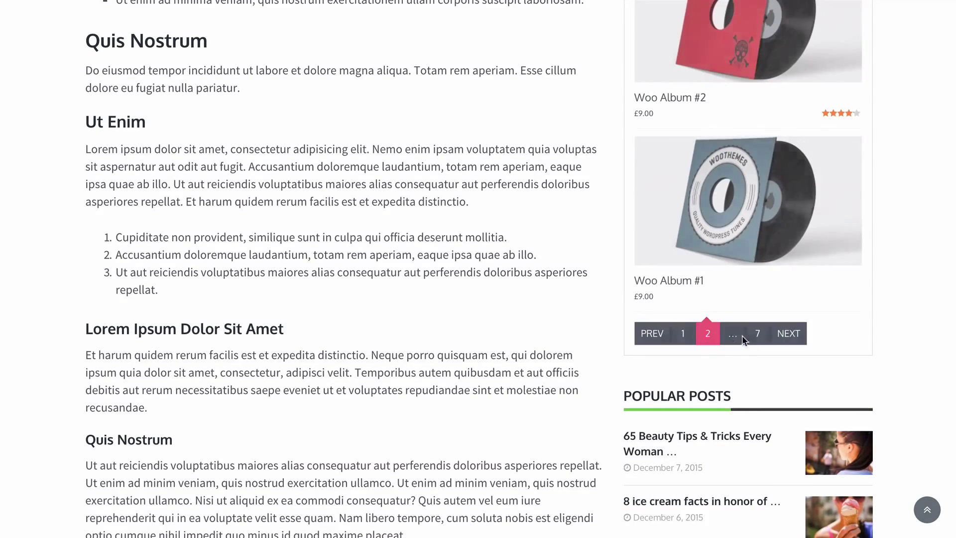
pyautogui.click(789, 334)
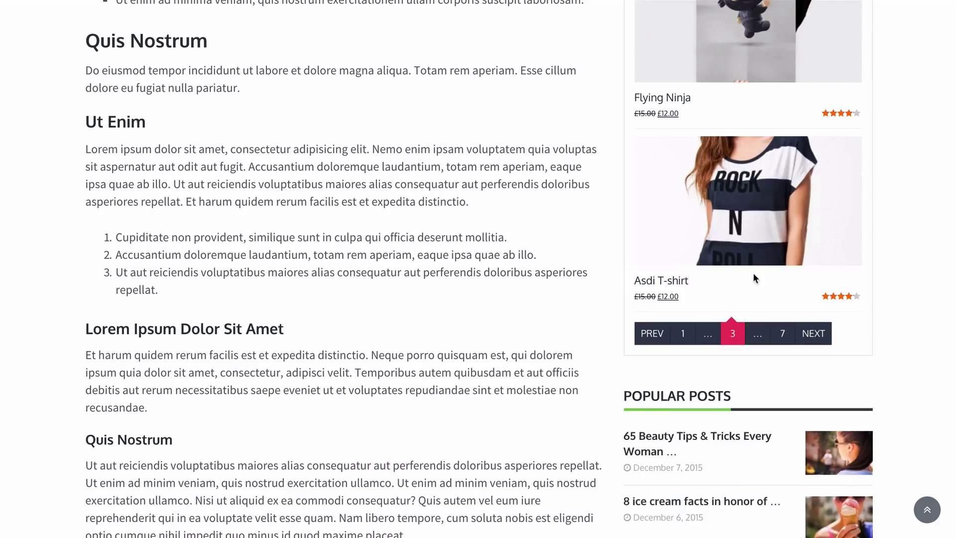
pyautogui.scroll(5, 752, 273)
pyautogui.scroll(6, 766, 275)
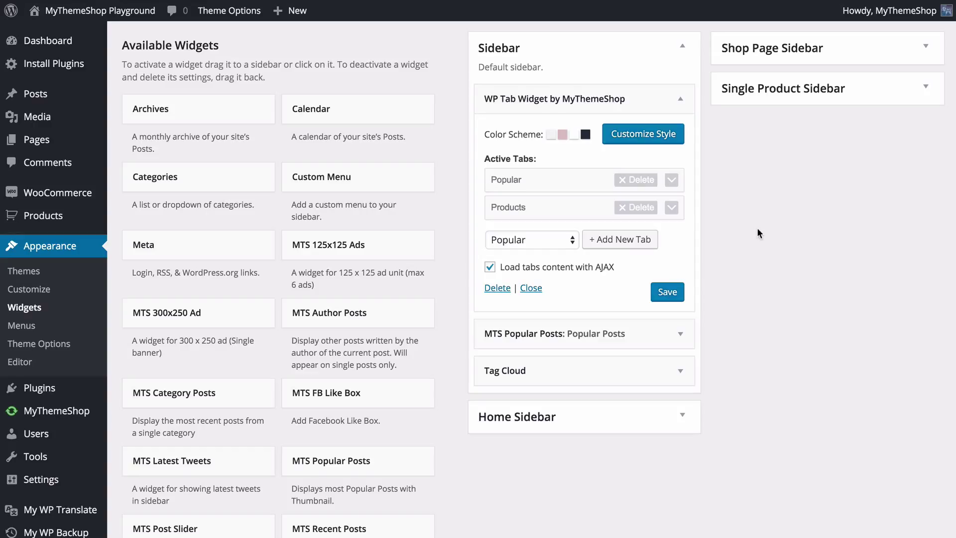
# Drag the Products and Popular tab rows into a new order and save the widget.
pyautogui.moveTo(559, 212)
pyautogui.mouseDown()
pyautogui.moveTo(556, 178)
pyautogui.moveTo(553, 219)
pyautogui.mouseUp()
pyautogui.click(664, 293)
# Apply the slanted pink tab style preset in the widget's style customisation.
pyautogui.click(635, 138)
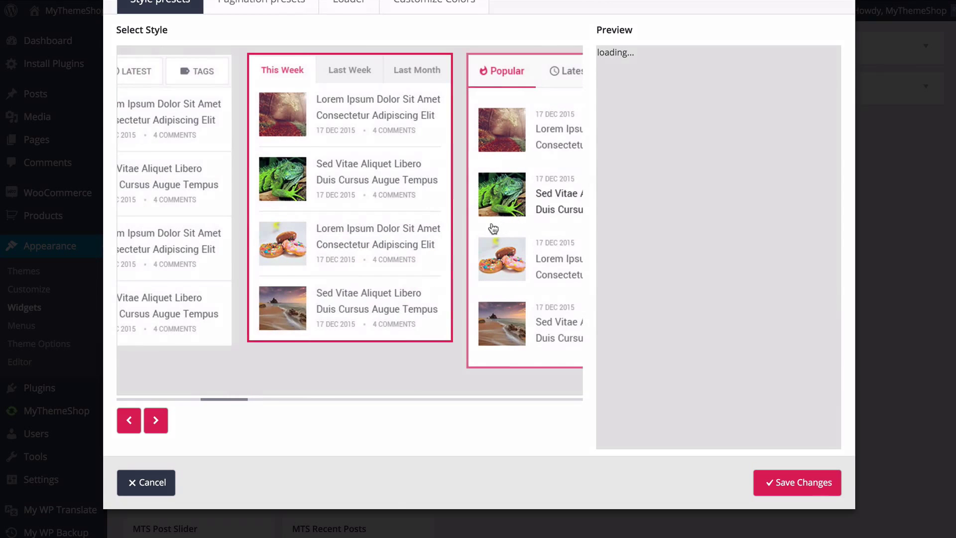
pyautogui.scroll(1, 341, 304)
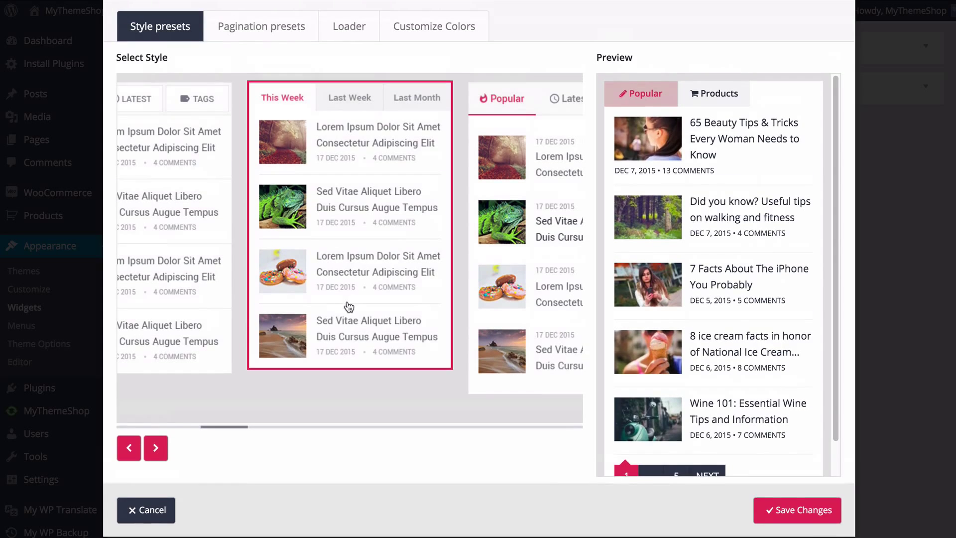
pyautogui.moveTo(210, 436); pyautogui.dragTo(490, 429)
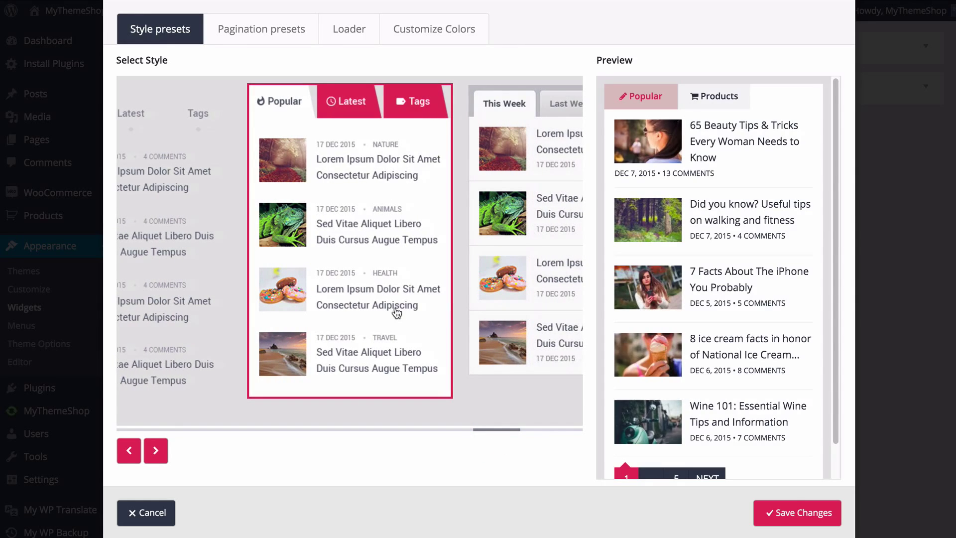
pyautogui.click(392, 305)
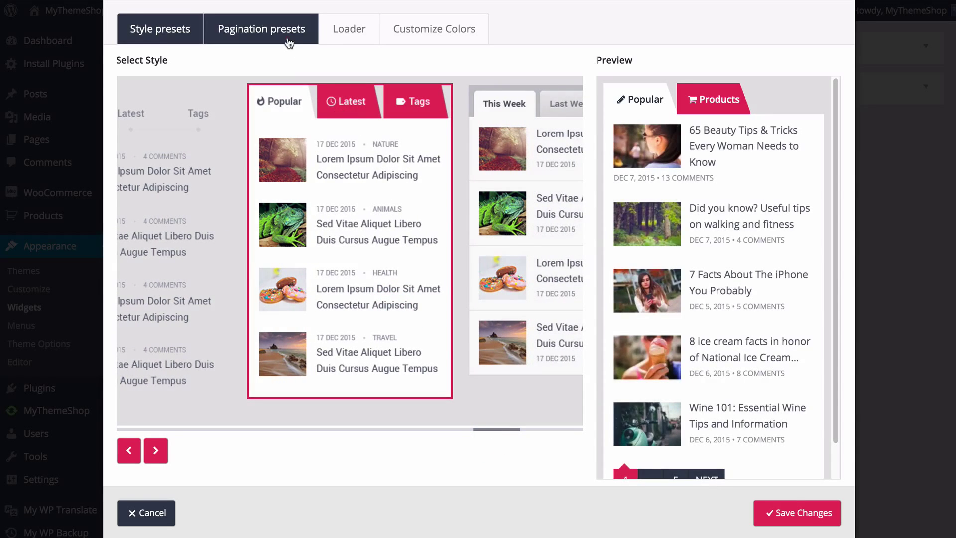
# Choose a new pagination preset and the third loader animation.
pyautogui.click(287, 35)
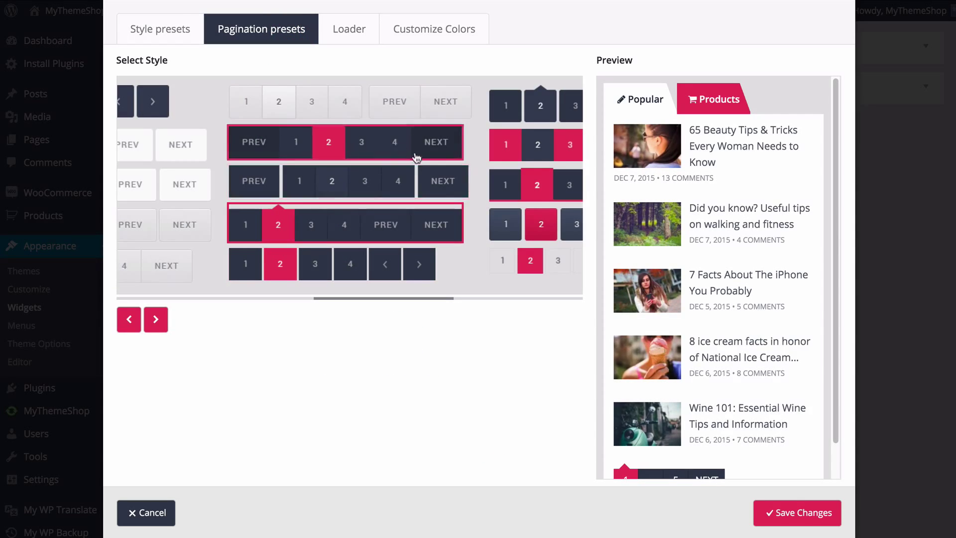
pyautogui.click(520, 106)
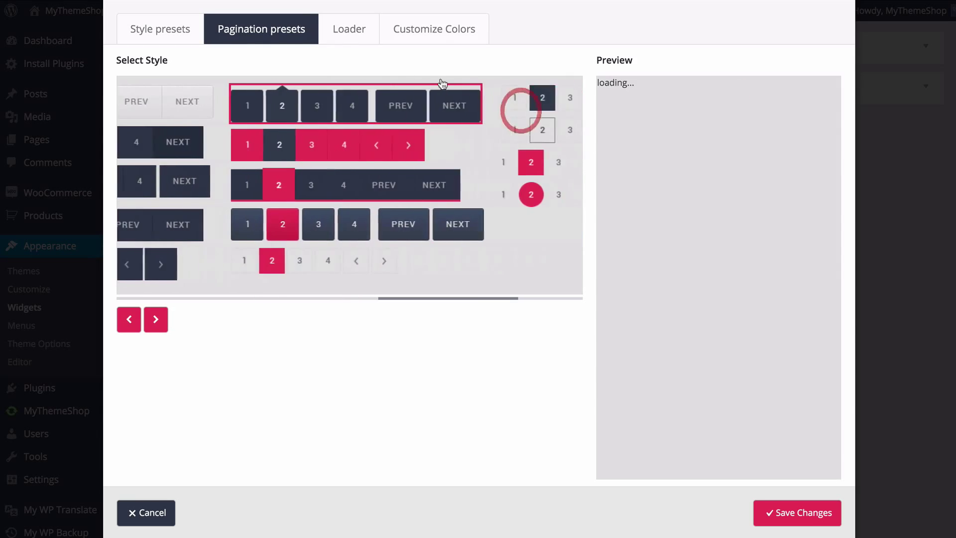
pyautogui.click(348, 35)
pyautogui.click(255, 104)
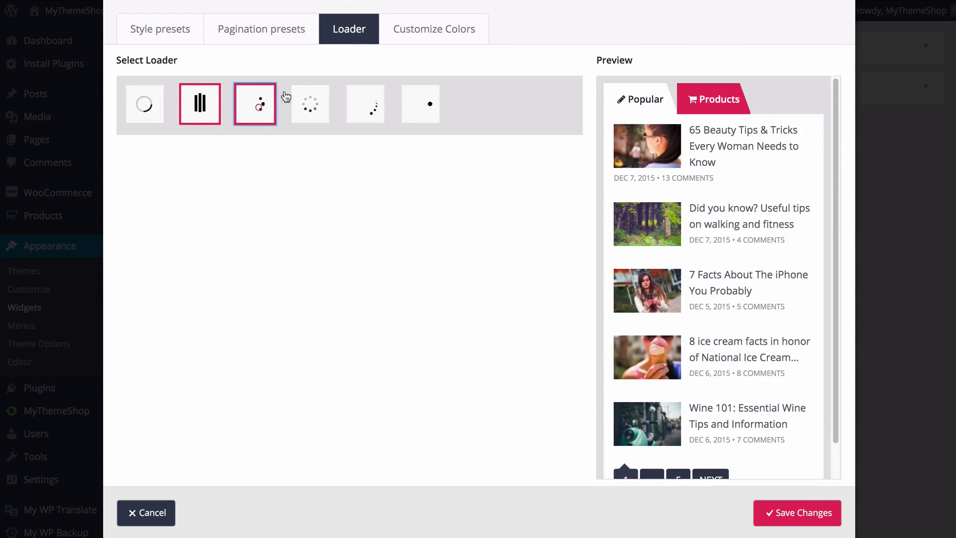
pyautogui.click(408, 33)
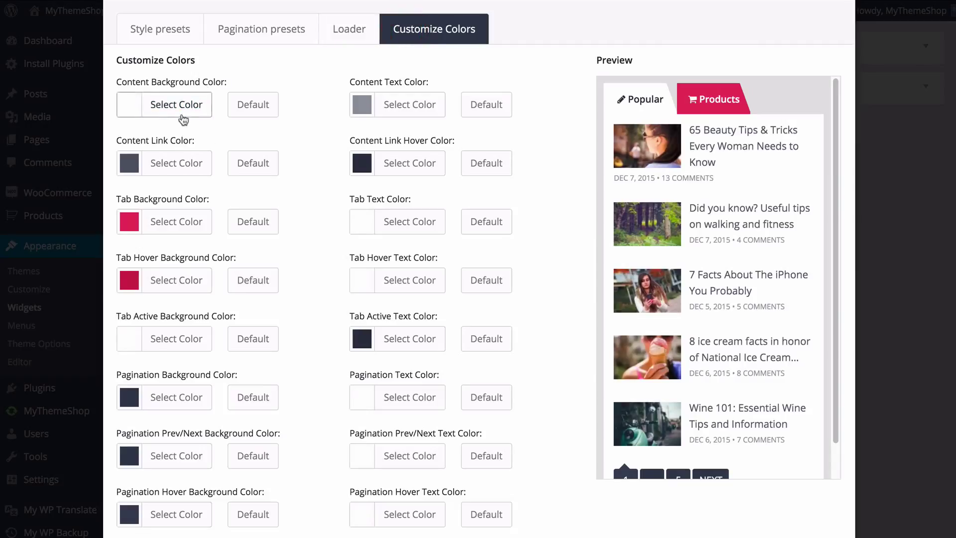
# Change the Content Link Color to purple #8224e3, refresh the preview and save the style to the widget.
pyautogui.click(174, 164)
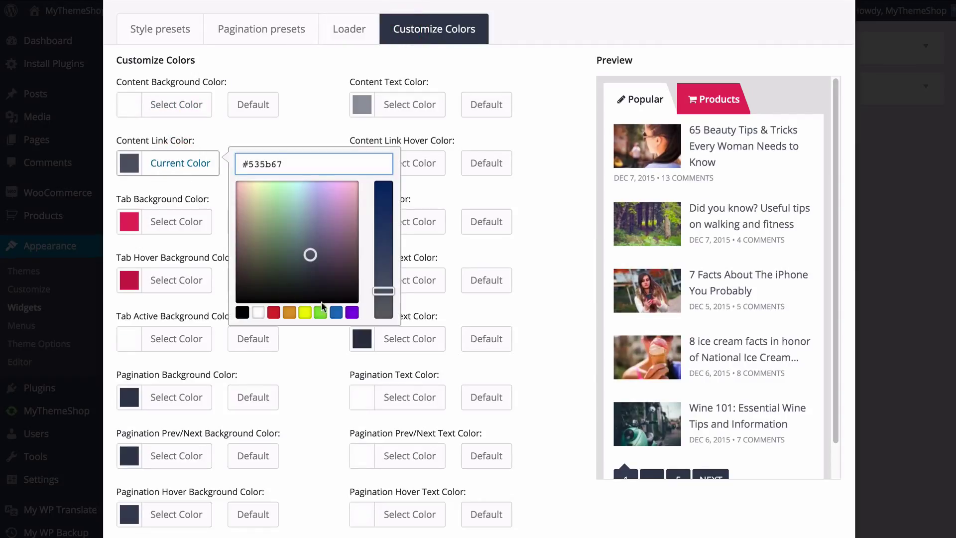
pyautogui.click(336, 313)
pyautogui.click(352, 312)
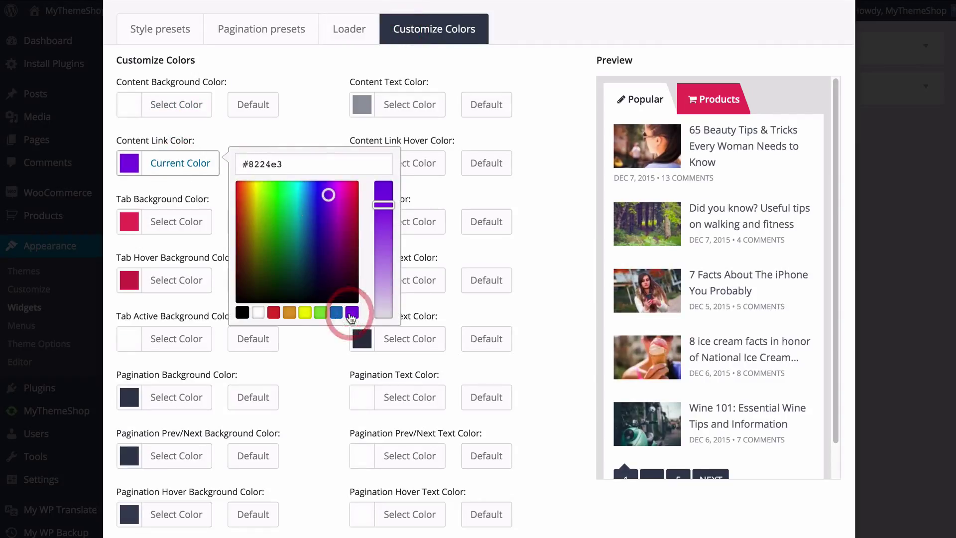
pyautogui.click(550, 286)
pyautogui.scroll(-3, 550, 286)
pyautogui.click(192, 518)
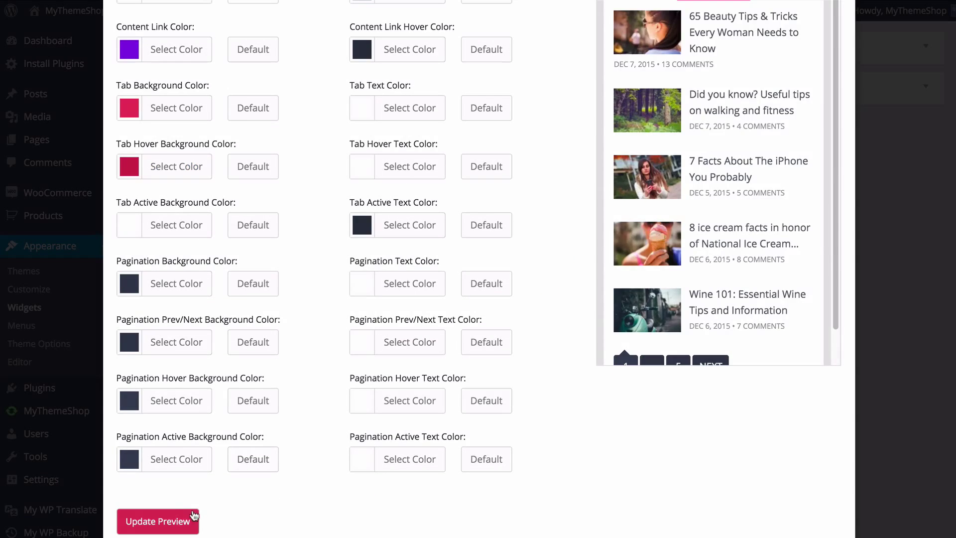
pyautogui.scroll(2, 333, 326)
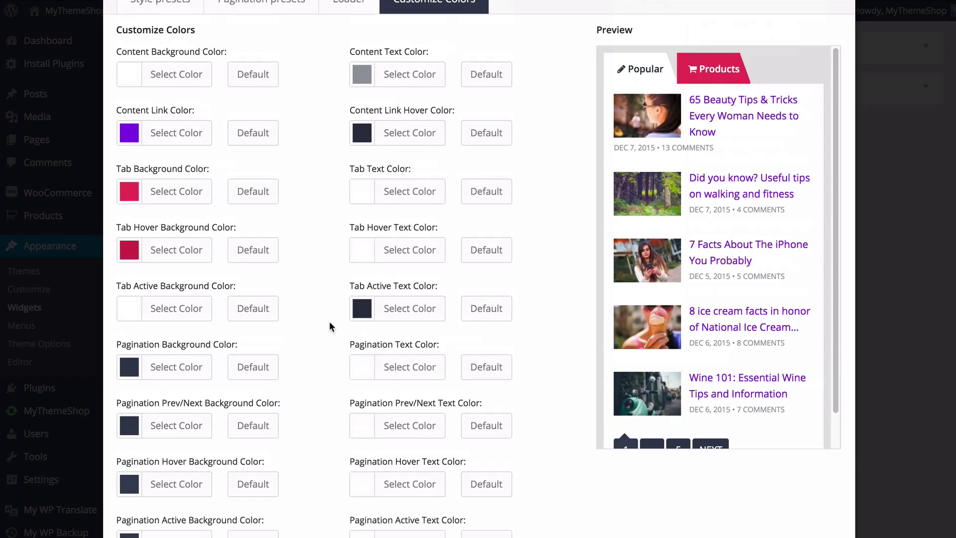
pyautogui.scroll(-4, 332, 326)
pyautogui.click(786, 485)
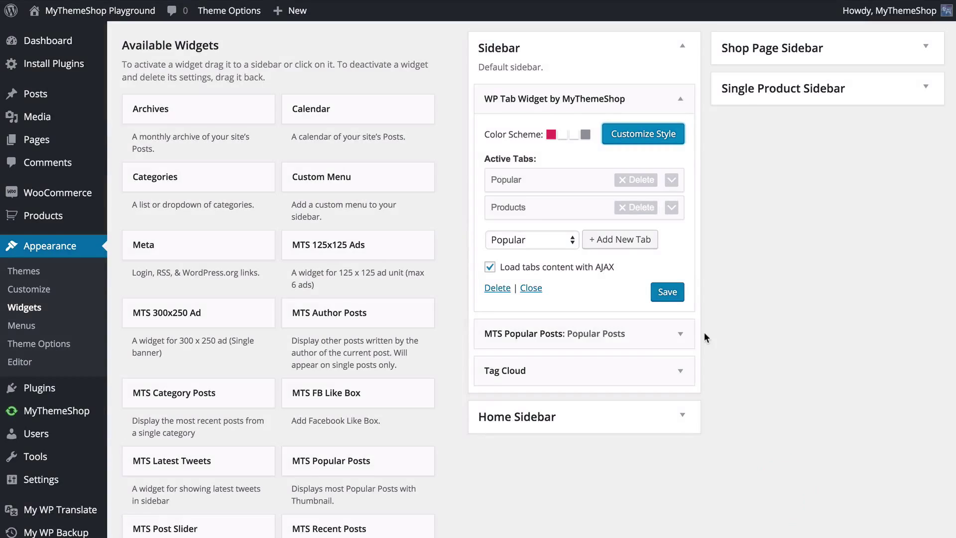
# Save the tab widget, reload the site and try its Products, Popular tabs and NEXT page.
pyautogui.click(666, 292)
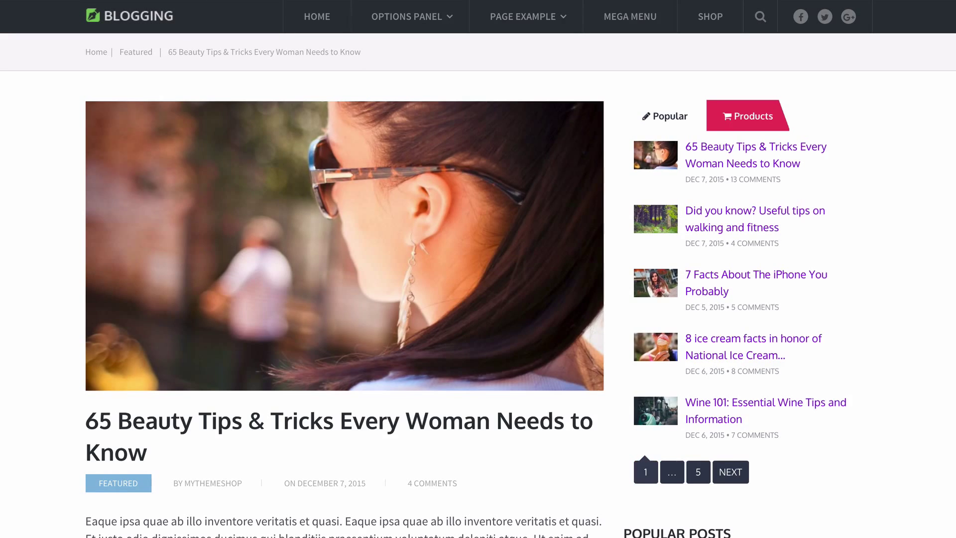
pyautogui.hotkey('ctrl', 'r')
pyautogui.click(745, 120)
pyautogui.click(745, 119)
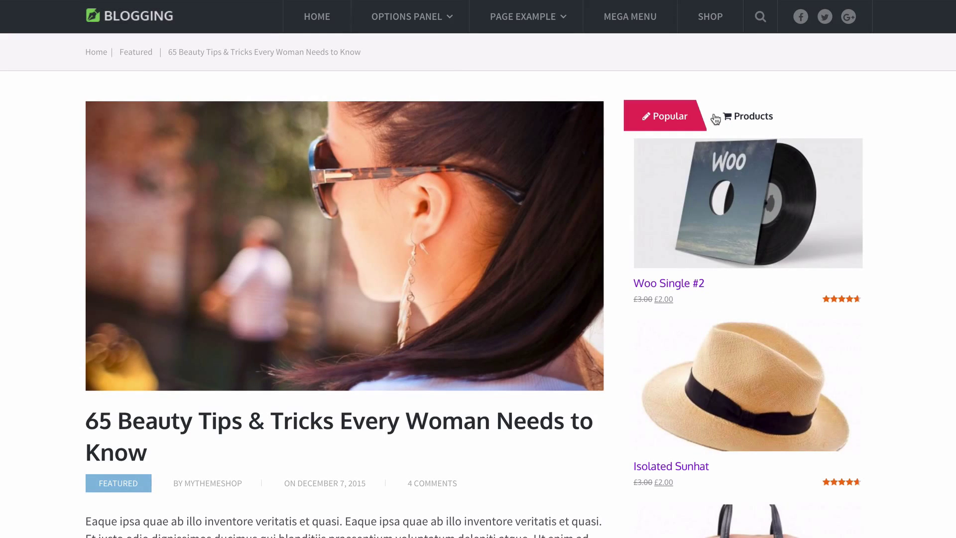
pyautogui.scroll(-1, 723, 349)
pyautogui.click(720, 454)
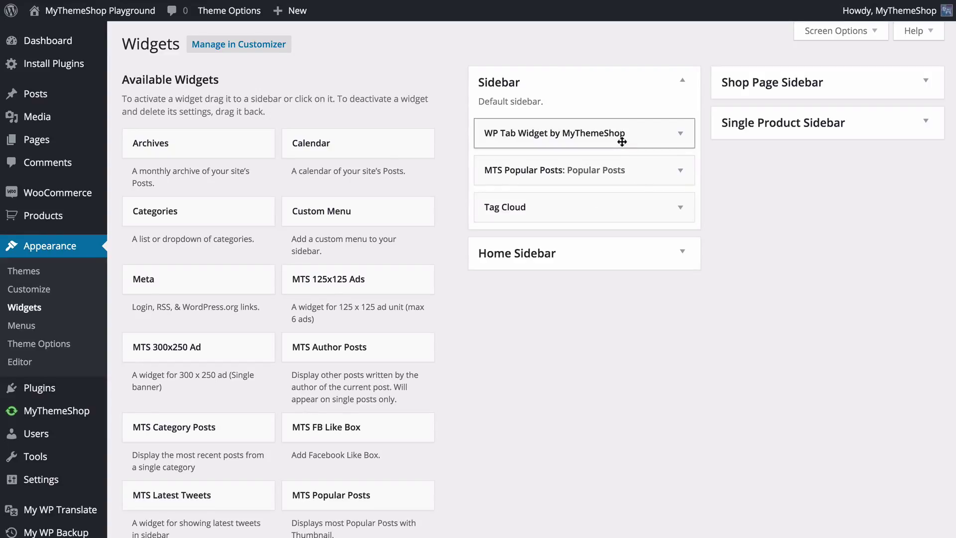
# Drag the WP Tab Widget from Sidebar into Home Sidebar and check it on the blog homepage.
pyautogui.scroll(-1, 622, 141)
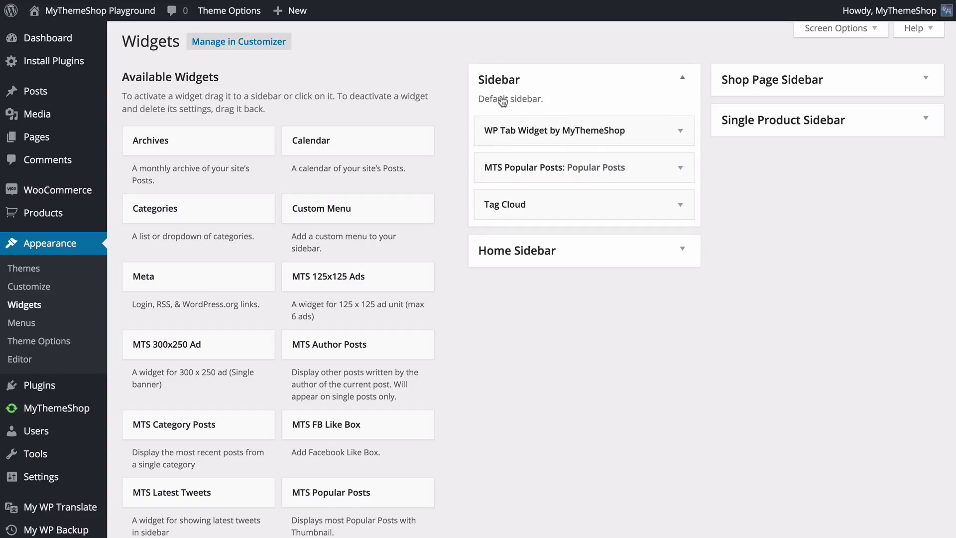
pyautogui.click(604, 254)
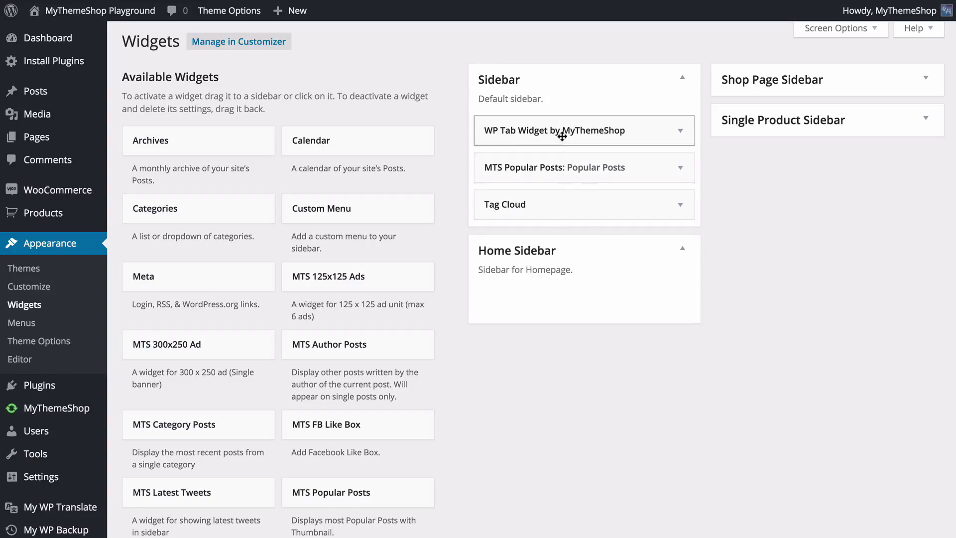
pyautogui.moveTo(561, 132); pyautogui.dragTo(562, 286)
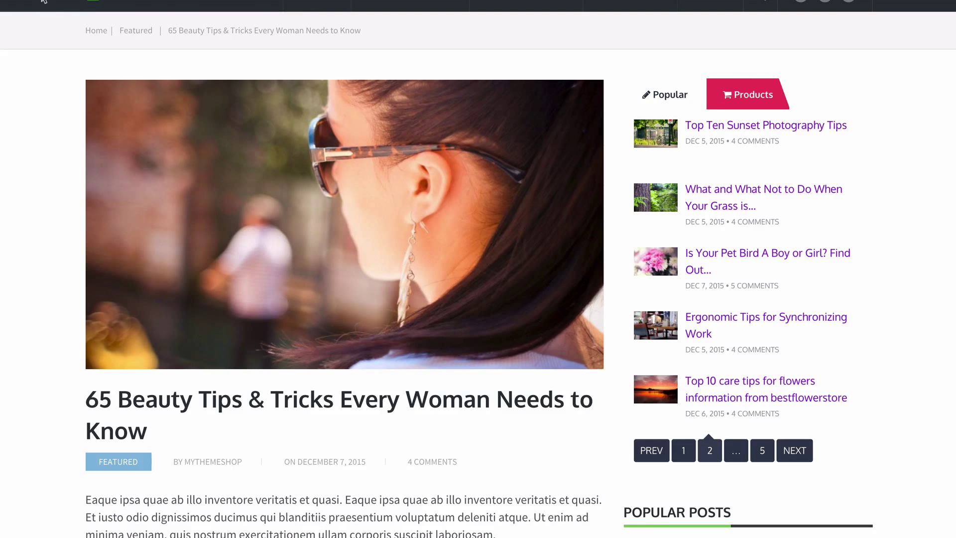
pyautogui.scroll(1, 29, 55)
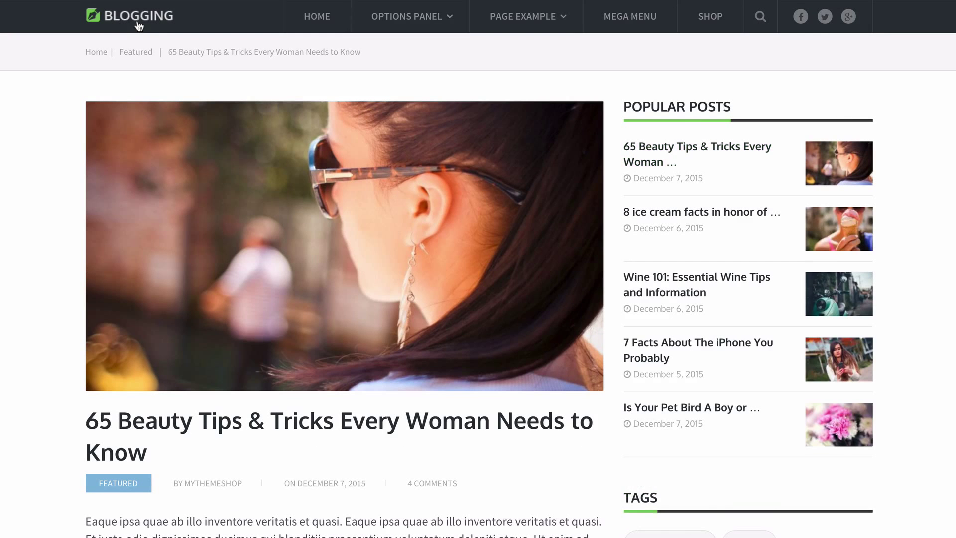
pyautogui.click(317, 17)
pyautogui.scroll(-4, 758, 230)
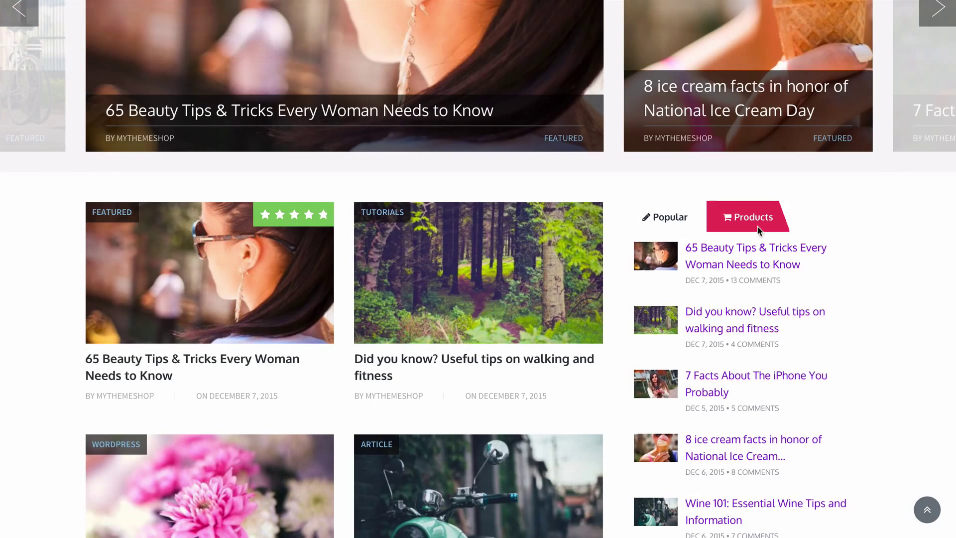
pyautogui.scroll(-2, 685, 215)
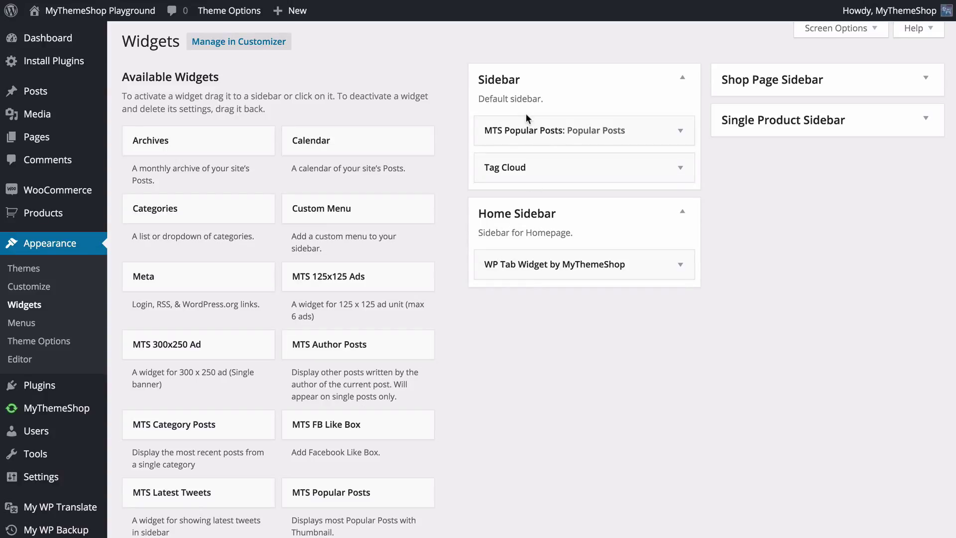
# Open Appearance > Customize so the homepage preview shows the Popular and Products tabs.
pyautogui.scroll(-10, 437, 260)
pyautogui.scroll(10, 420, 348)
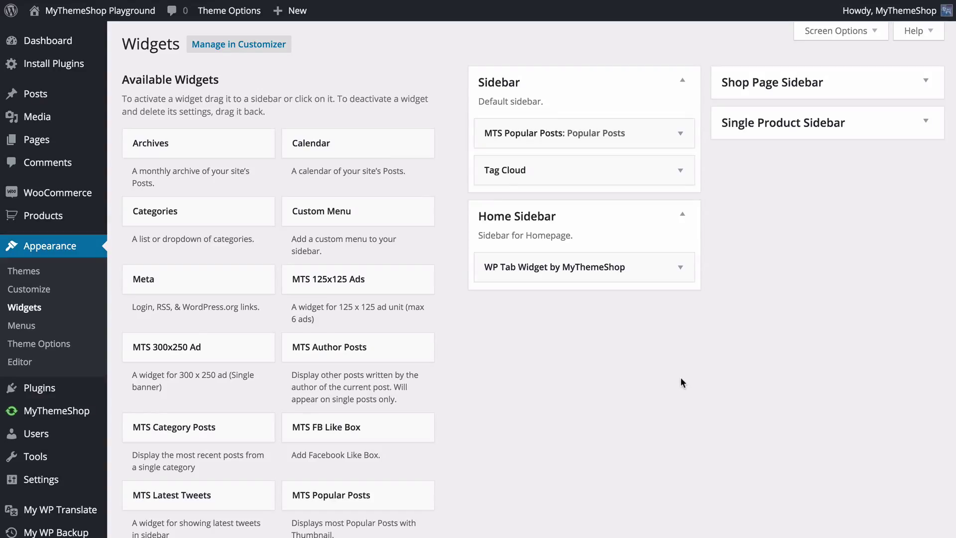
pyautogui.click(40, 289)
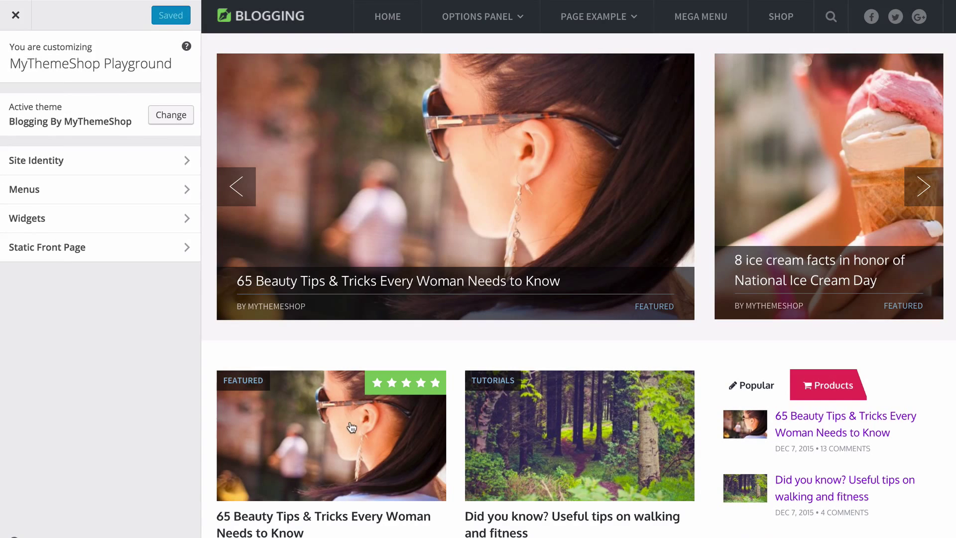
# In the Customizer's Widgets, open Home Sidebar and expand the WP Tab Widget settings.
pyautogui.scroll(-7, 352, 428)
pyautogui.scroll(7, 433, 302)
pyautogui.click(96, 218)
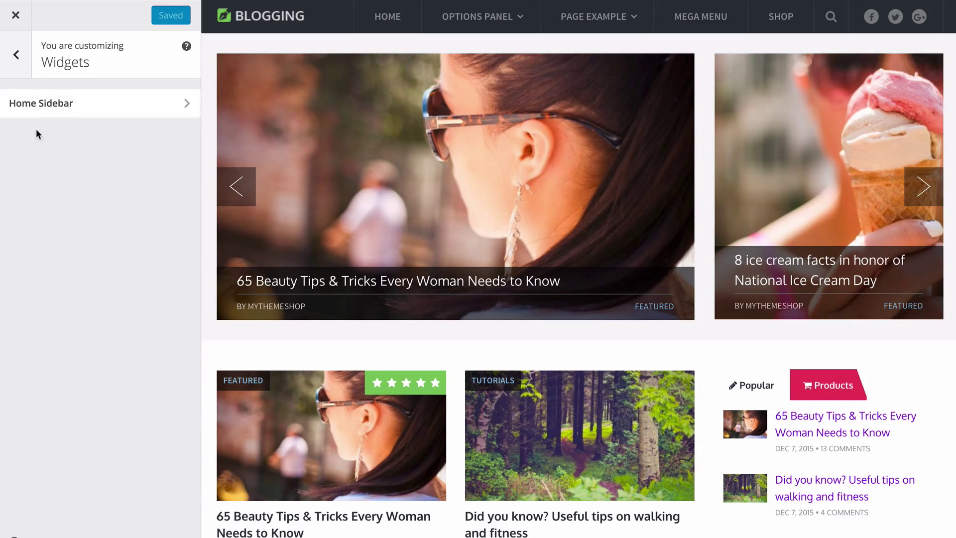
pyautogui.scroll(-6, 699, 253)
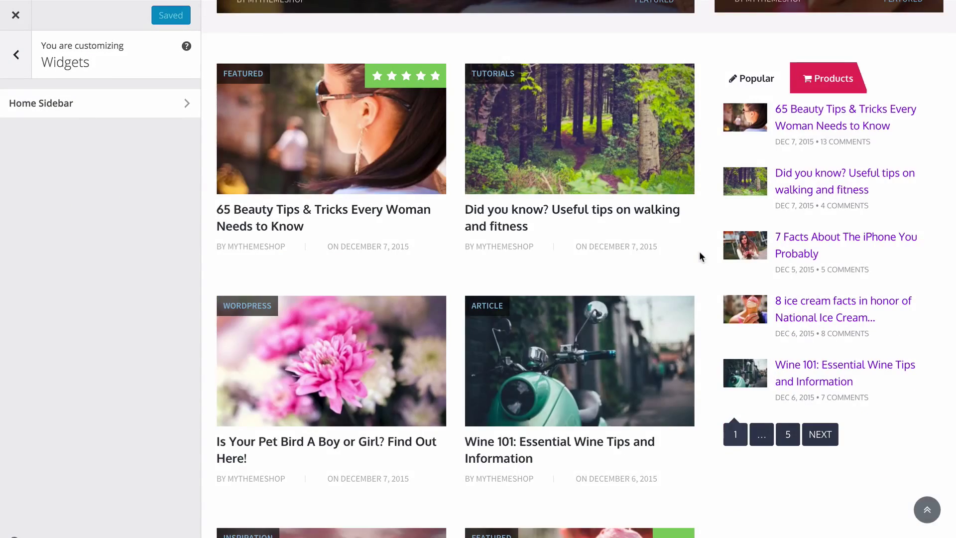
pyautogui.scroll(-1, 707, 254)
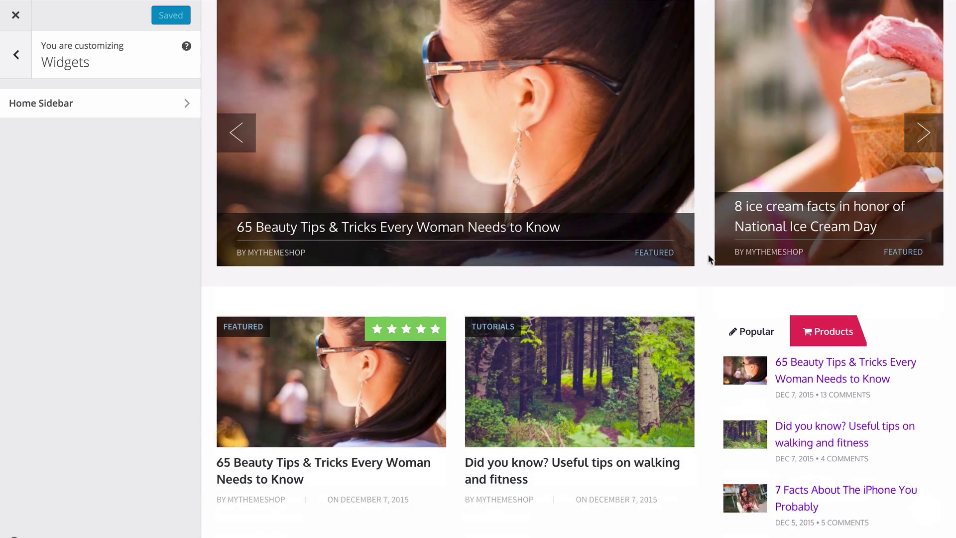
pyautogui.scroll(-3, 708, 259)
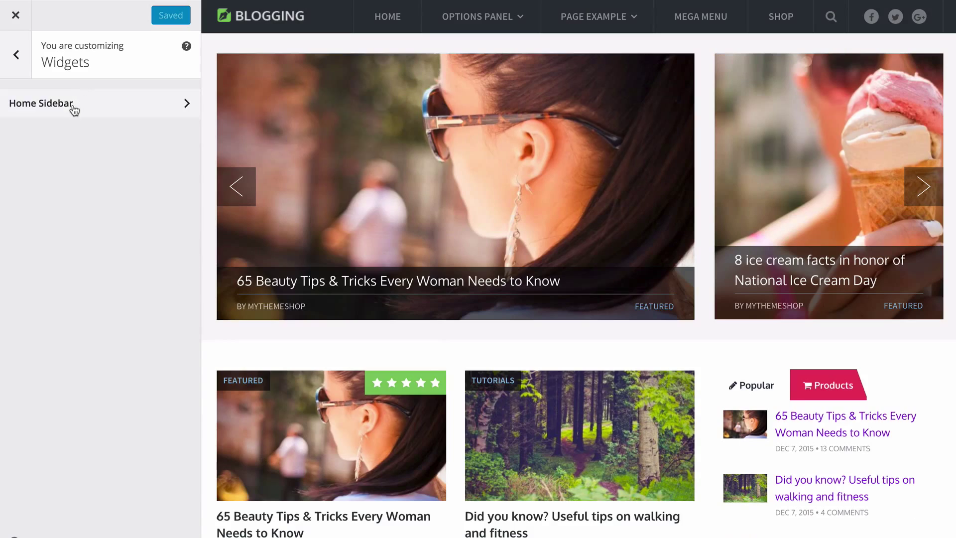
pyautogui.click(93, 111)
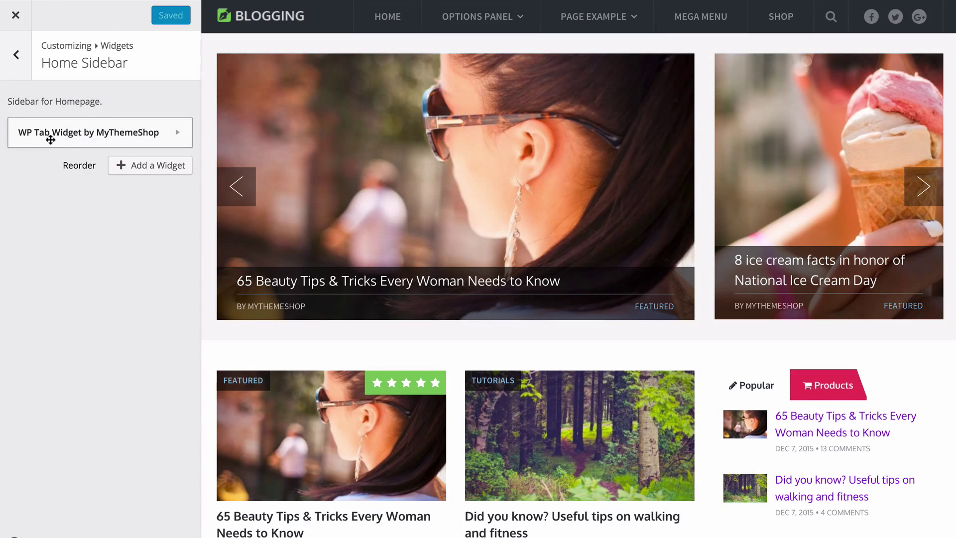
pyautogui.click(93, 140)
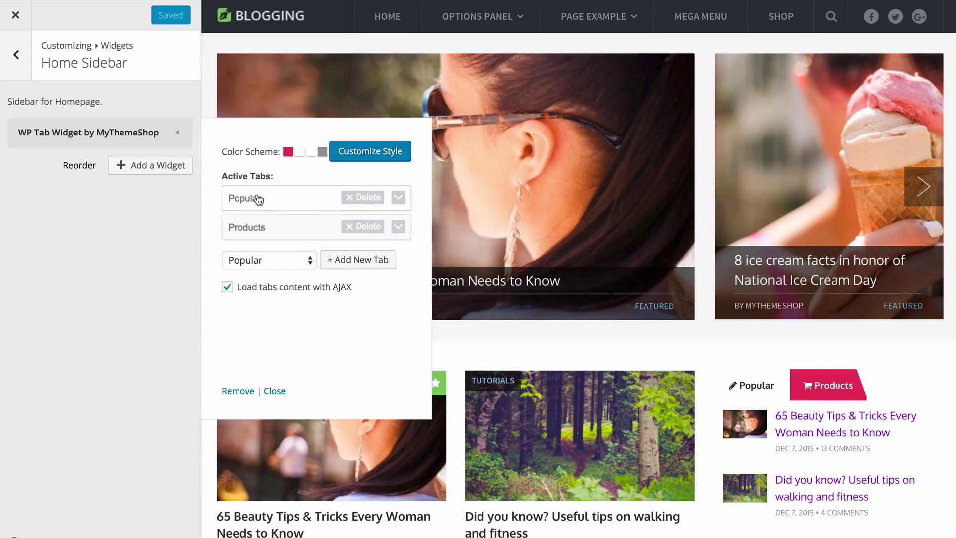
# Add a Categories tab to the widget after Popular and Products.
pyautogui.click(276, 261)
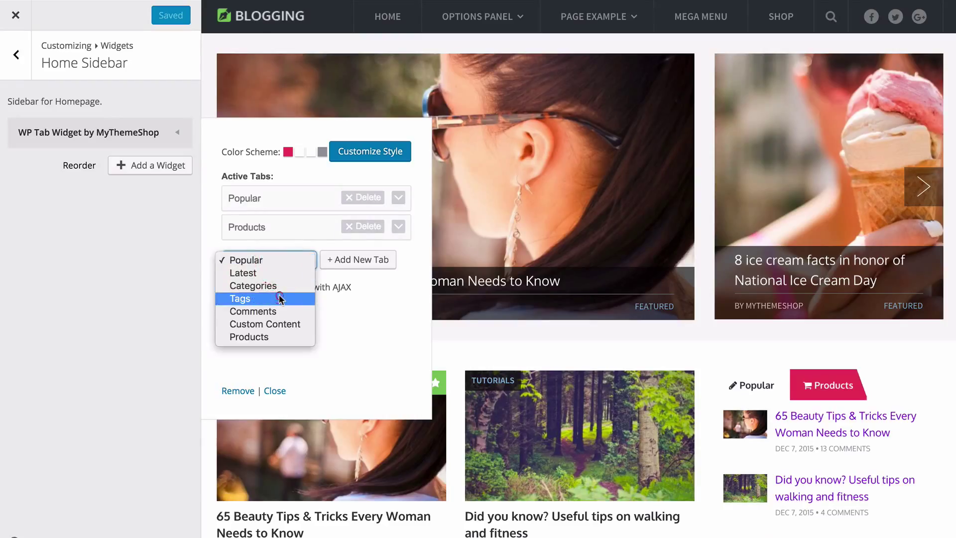
pyautogui.click(281, 299)
pyautogui.click(286, 261)
pyautogui.click(280, 248)
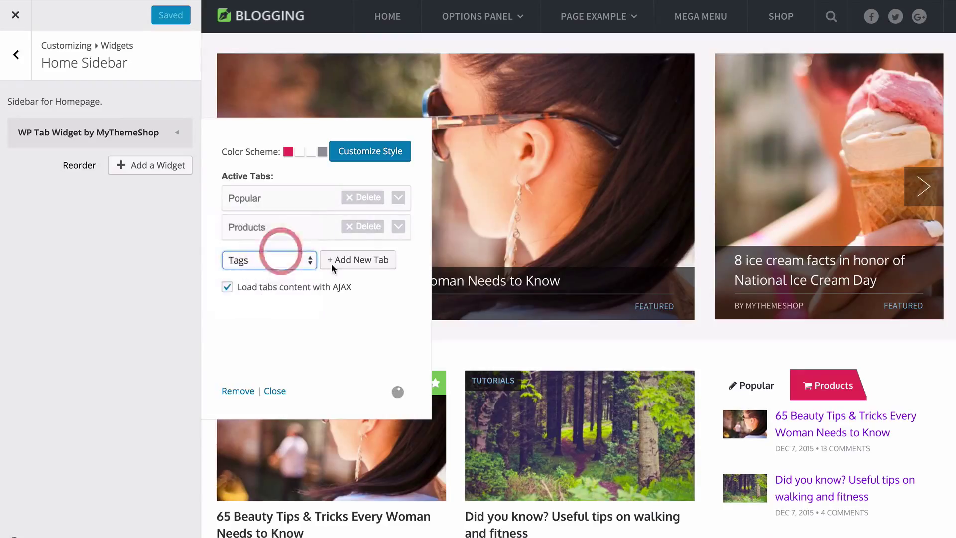
pyautogui.click(351, 259)
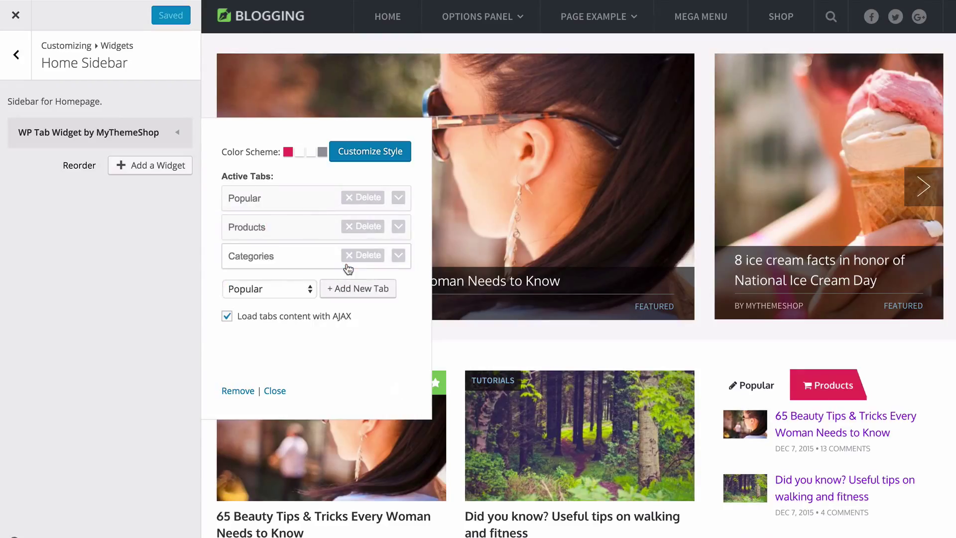
pyautogui.click(363, 151)
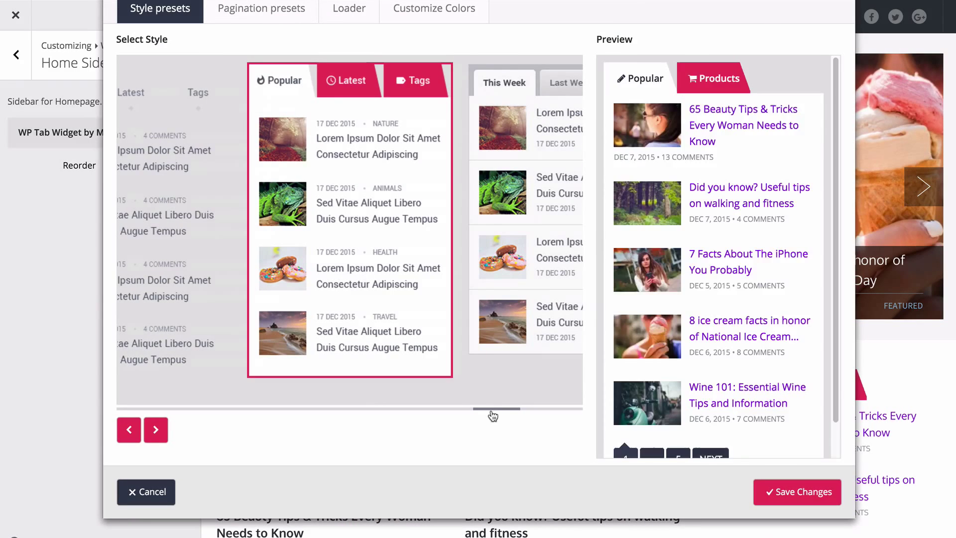
# Pick a flat, uppercase style preset from the Style presets carousel and save it.
pyautogui.moveTo(491, 411); pyautogui.dragTo(145, 405)
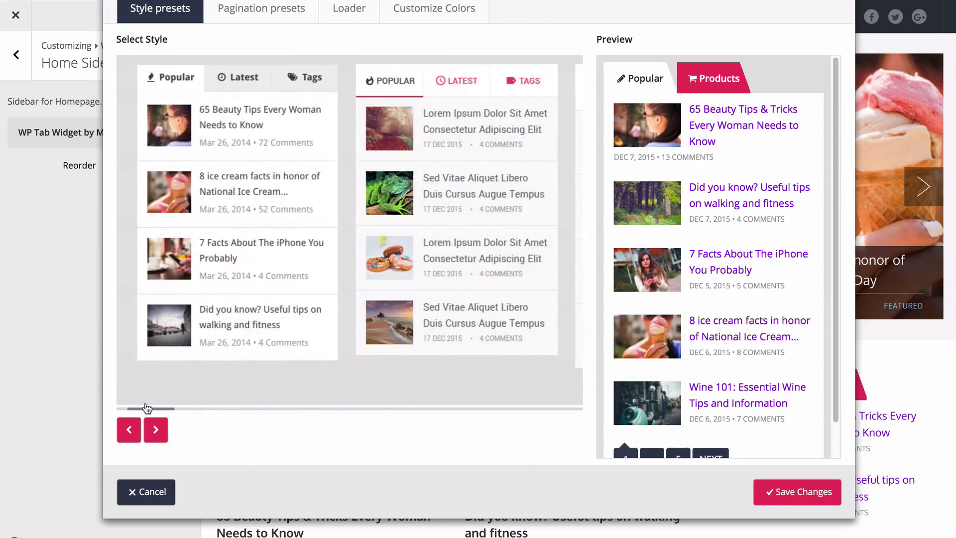
pyautogui.click(395, 249)
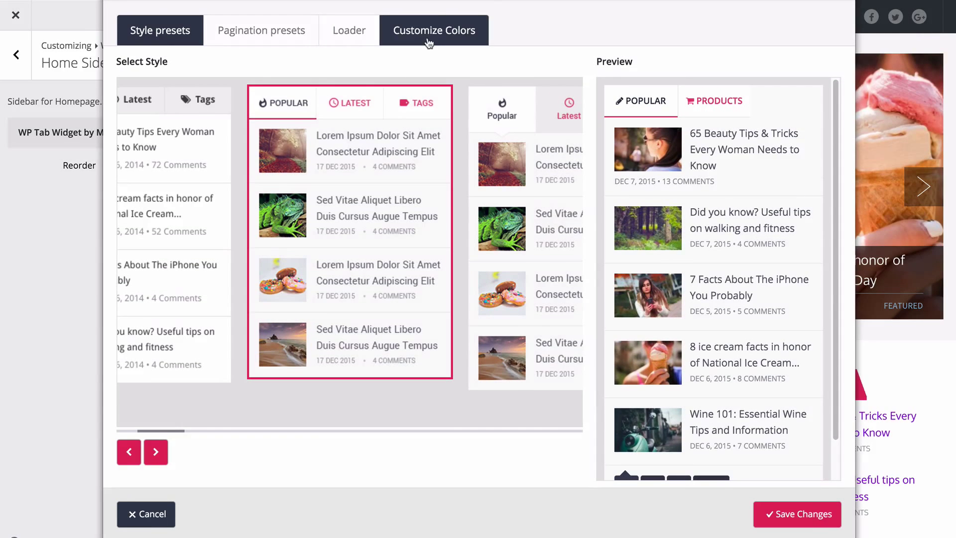
pyautogui.click(791, 518)
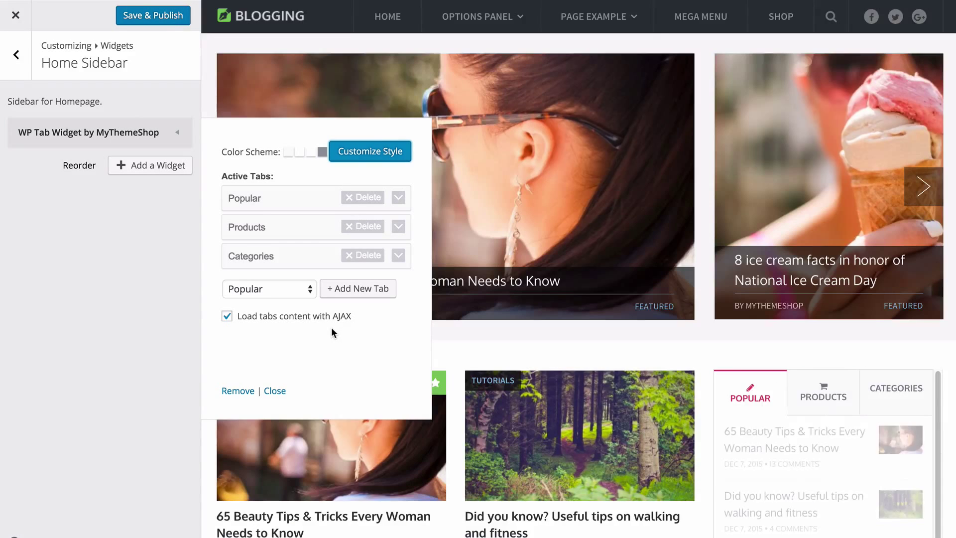
# Close the tab widget form and open the '65 Beauty Tips & Tricks Every Woman Needs to Know' post in the preview.
pyautogui.scroll(-1, 751, 284)
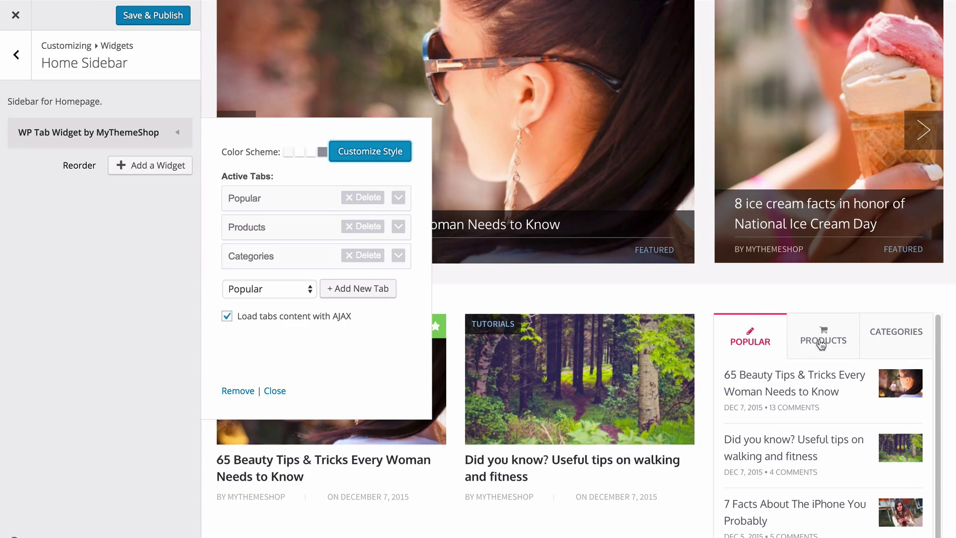
pyautogui.scroll(-2, 794, 372)
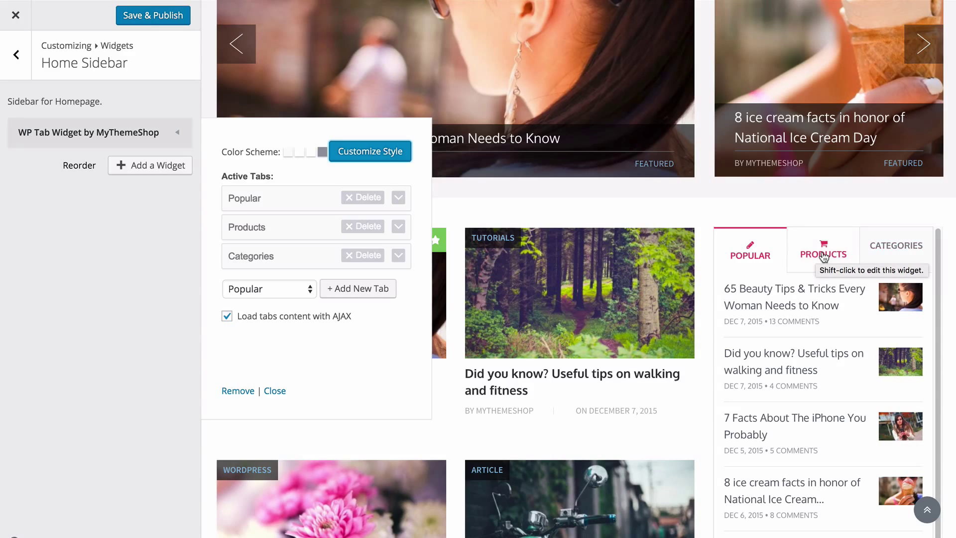
pyautogui.click(275, 391)
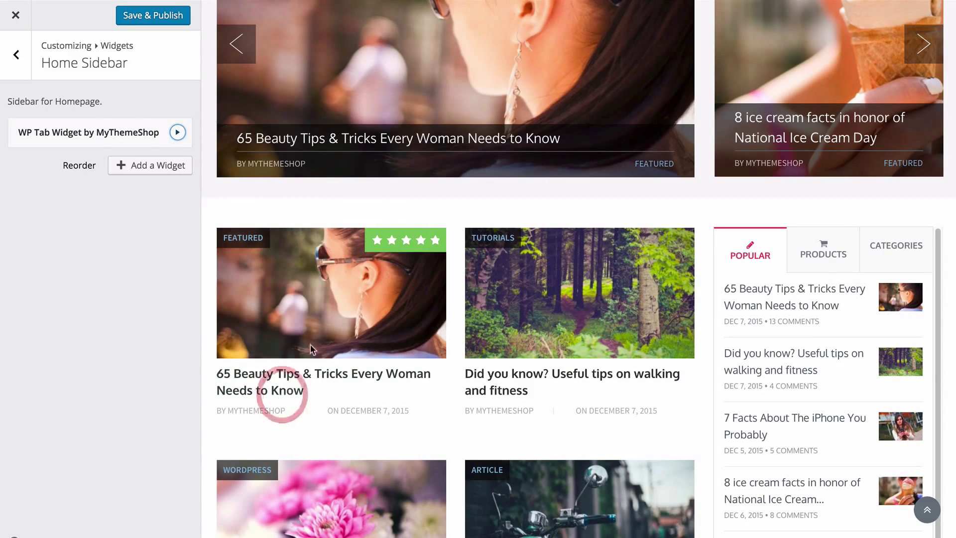
pyautogui.click(316, 188)
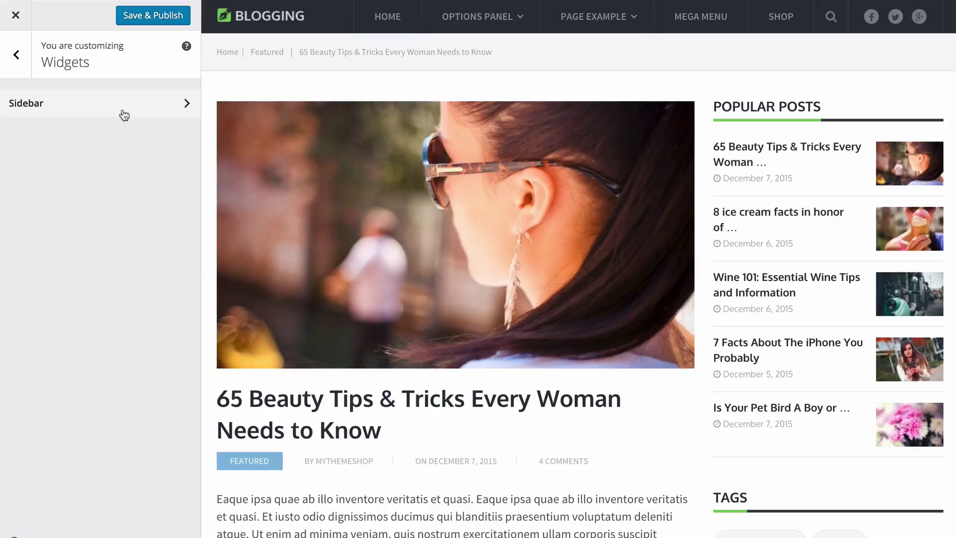
# Open the Sidebar widget area, toggle the Add a Widget list, then Save & Publish the changes.
pyautogui.click(124, 115)
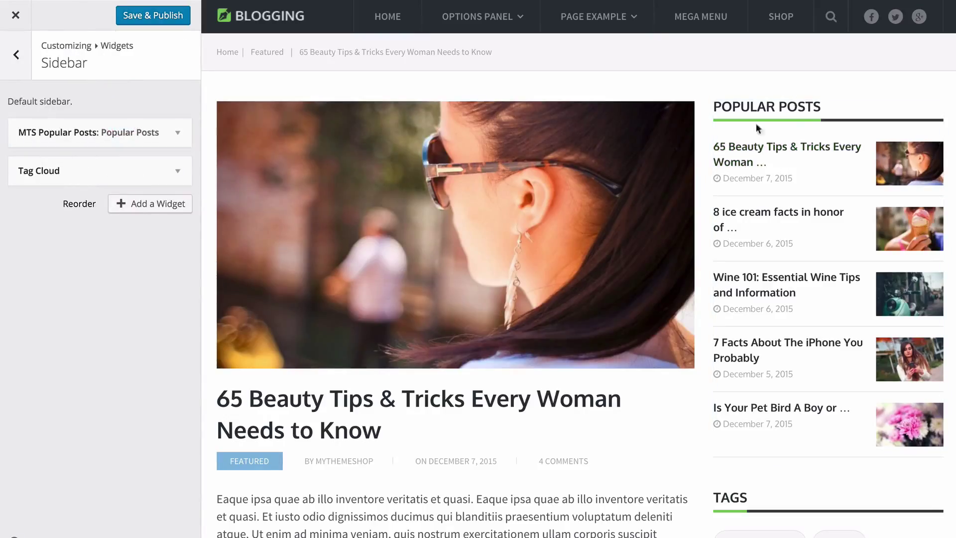
pyautogui.click(141, 204)
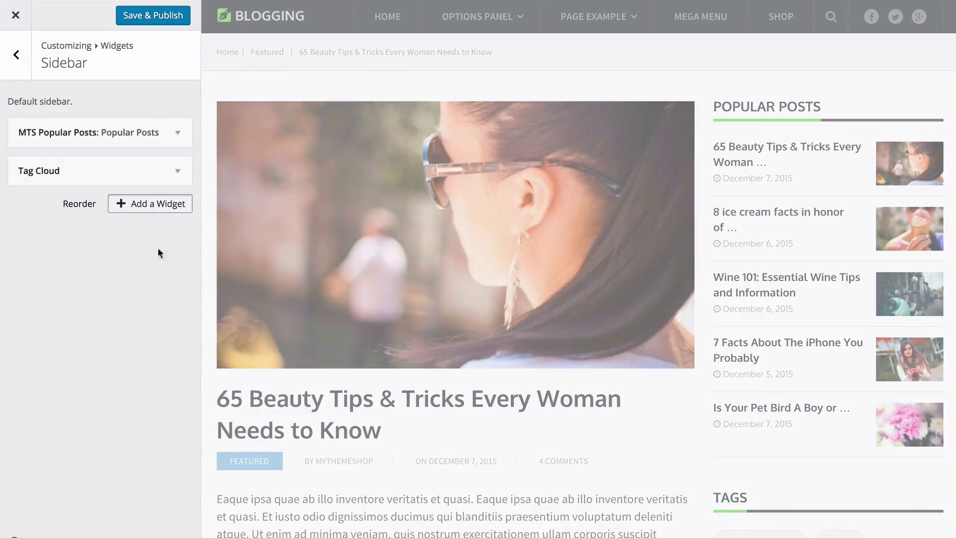
pyautogui.scroll(-10, 264, 264)
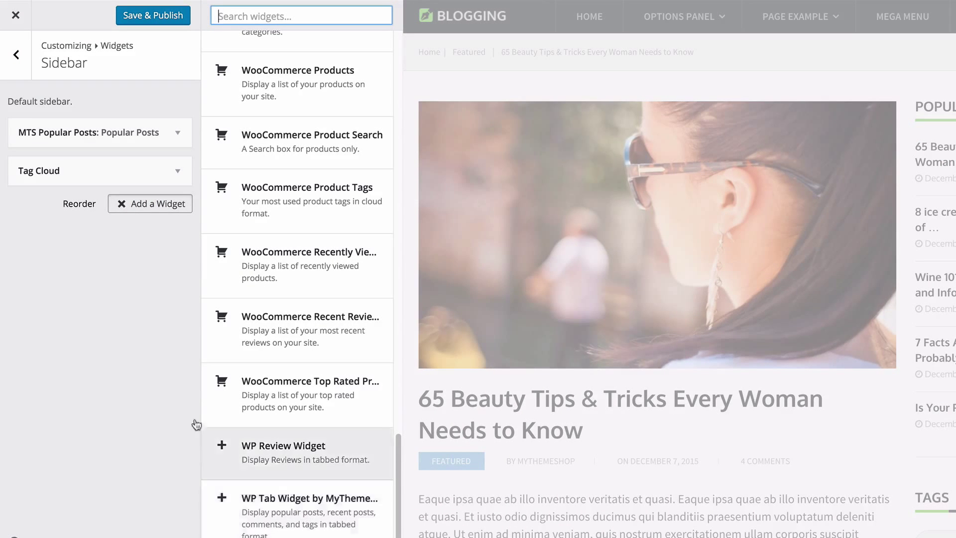
pyautogui.click(112, 341)
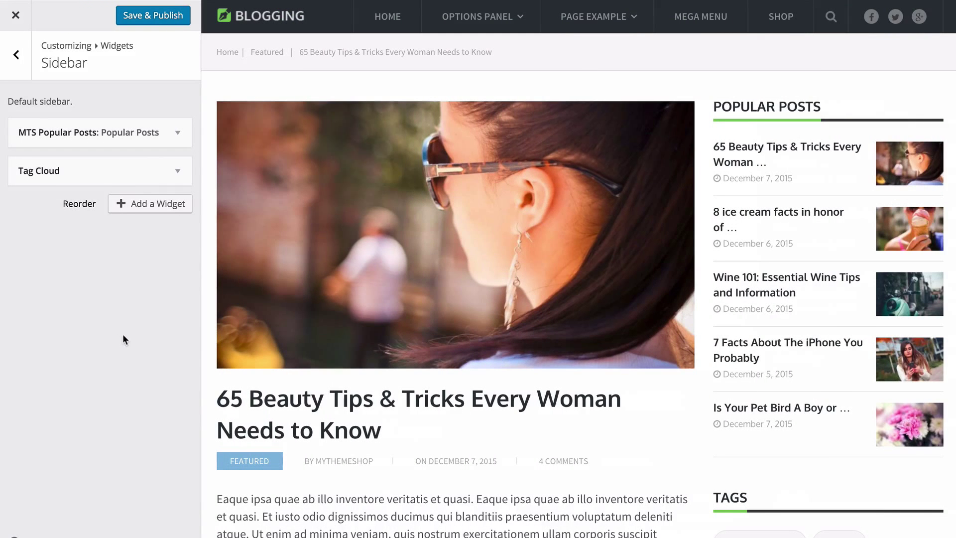
pyautogui.click(167, 20)
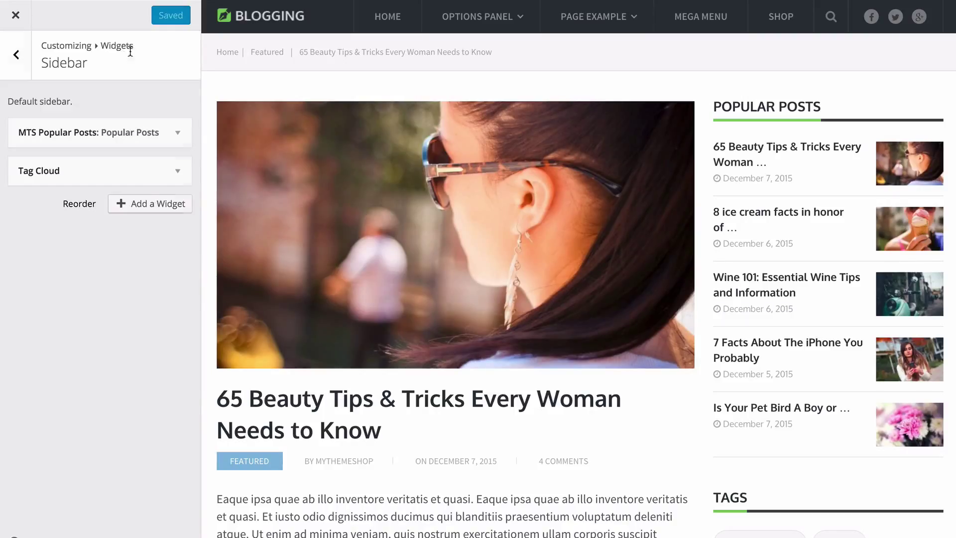
# Go back and check the homepage tab widget's CATEGORIES and POPULAR tabs.
pyautogui.click(15, 54)
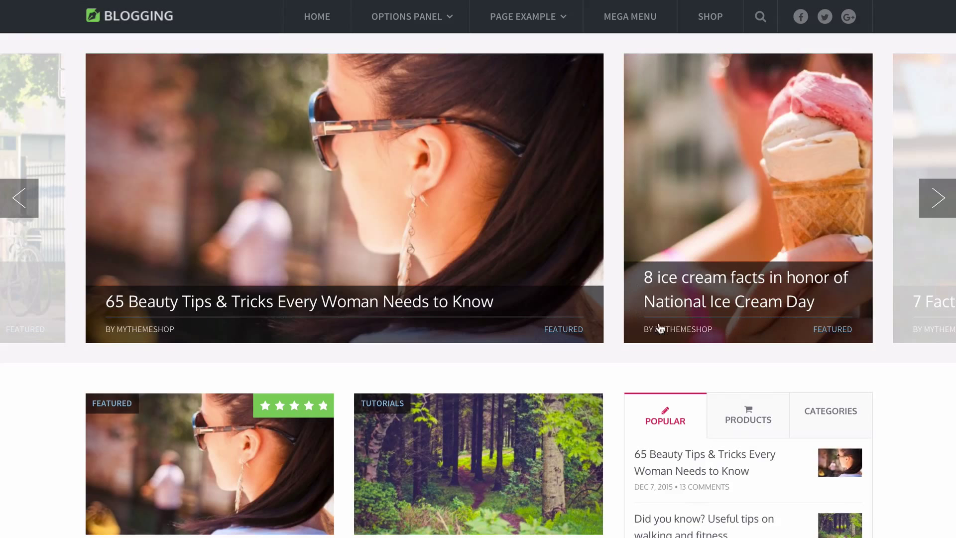
pyautogui.scroll(-5, 659, 329)
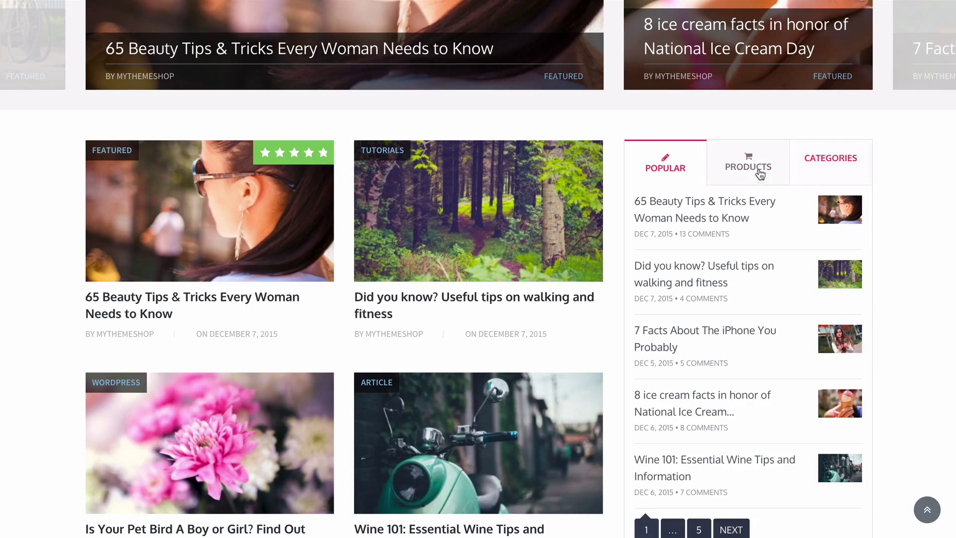
pyautogui.click(831, 171)
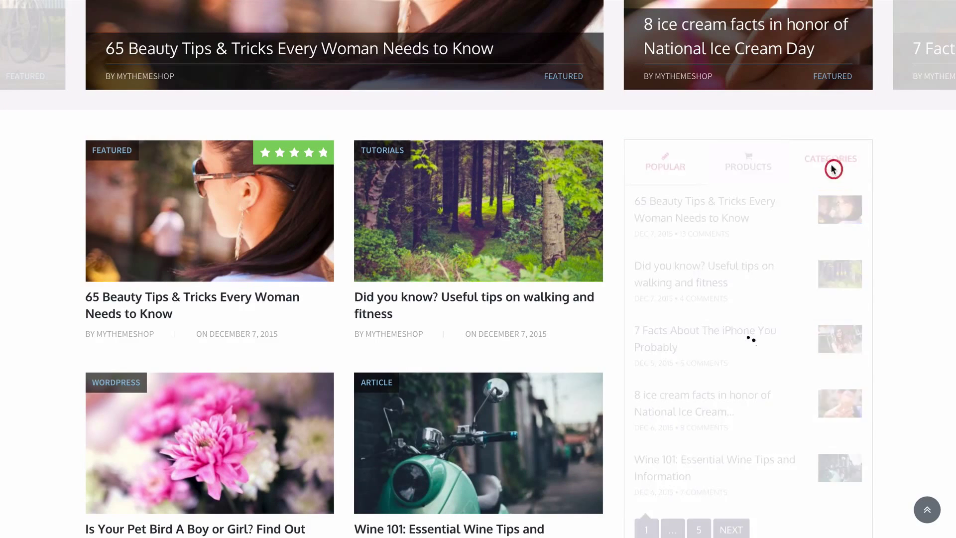
pyautogui.click(667, 150)
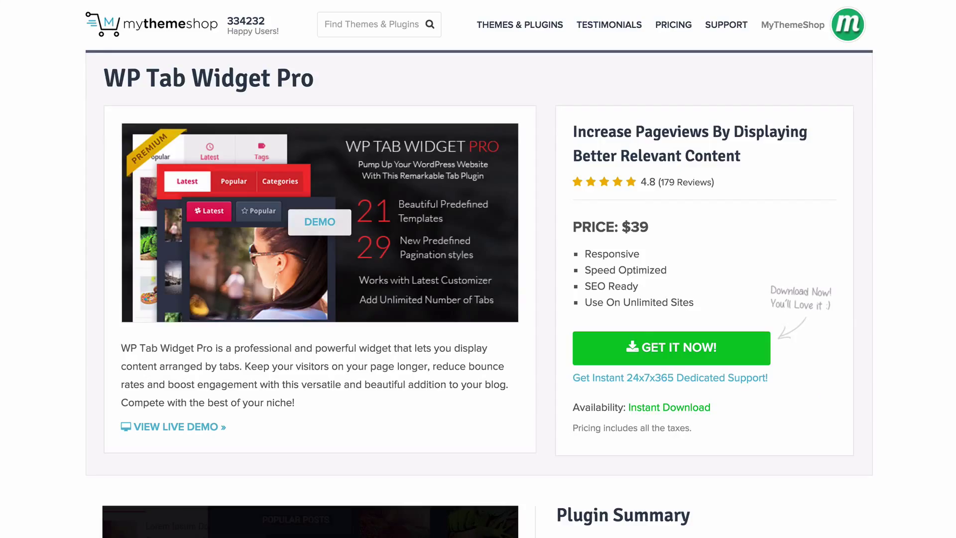